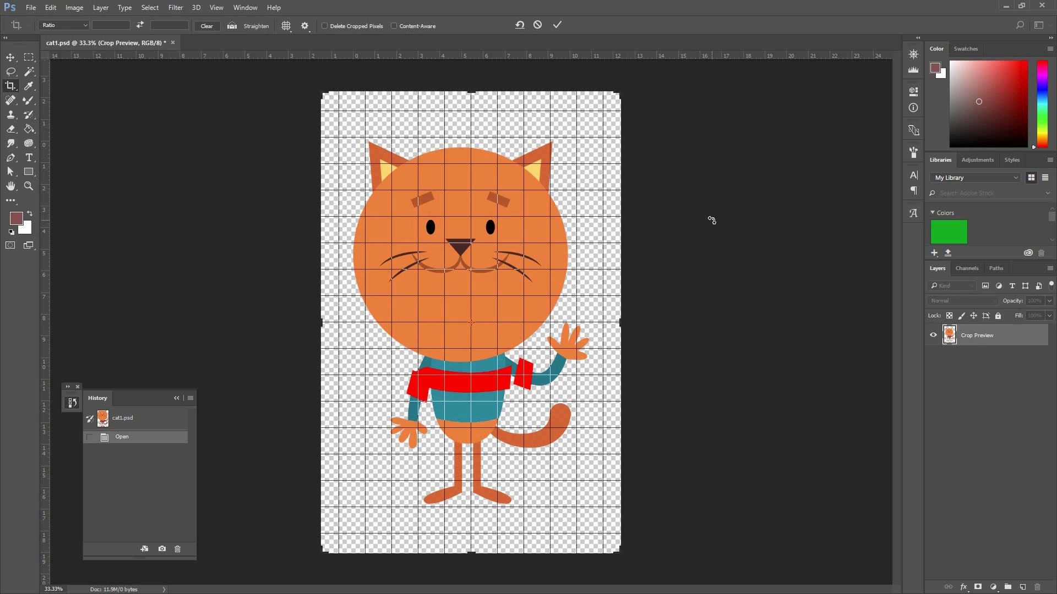
- Apply the crop and lock the transparent pixels of all the cat layers
key(Return)
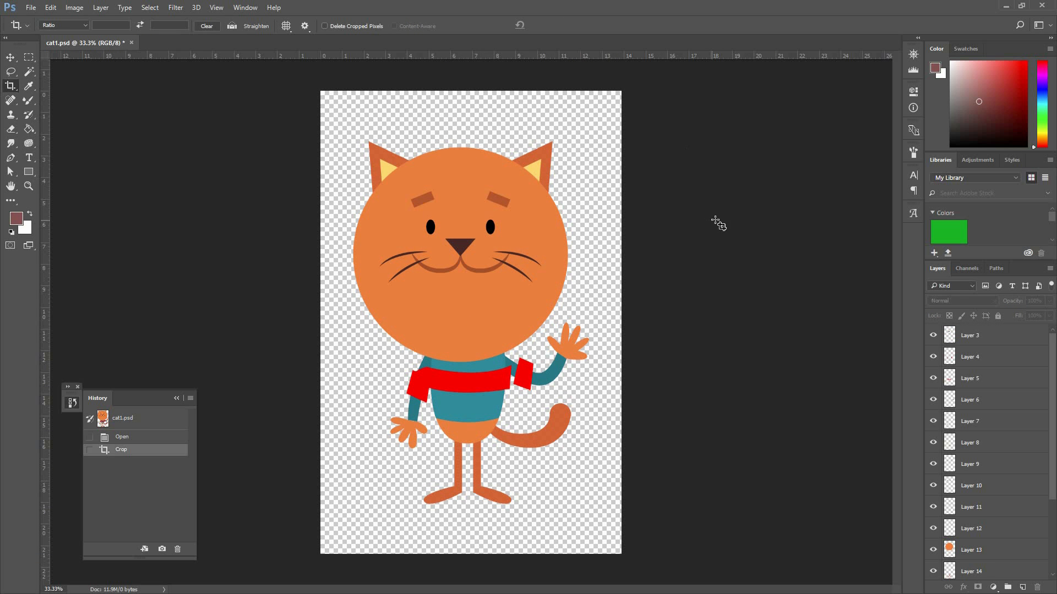
click(958, 344)
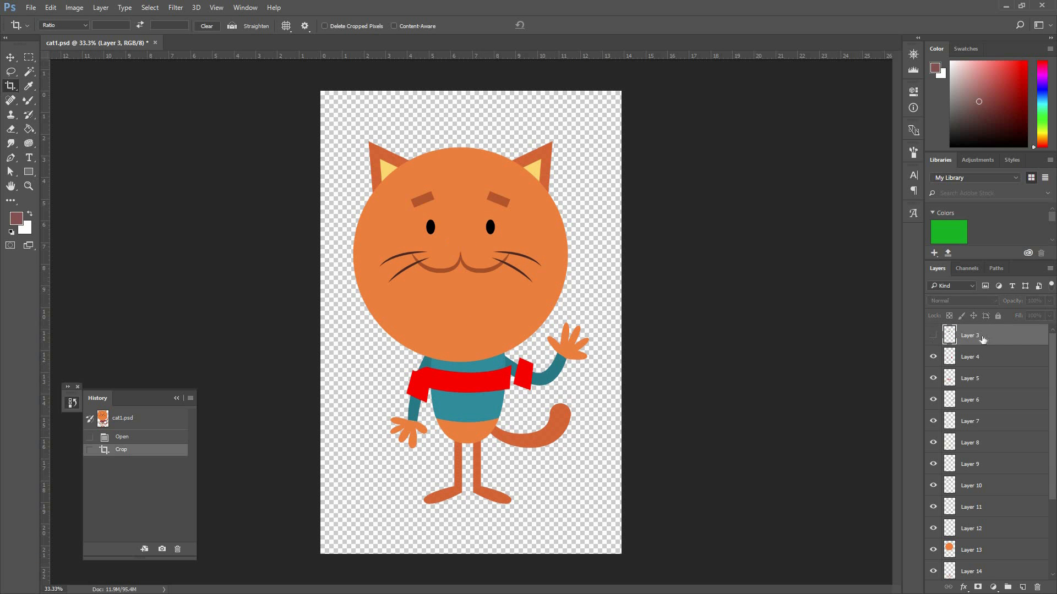
scroll(984, 537, down, 3)
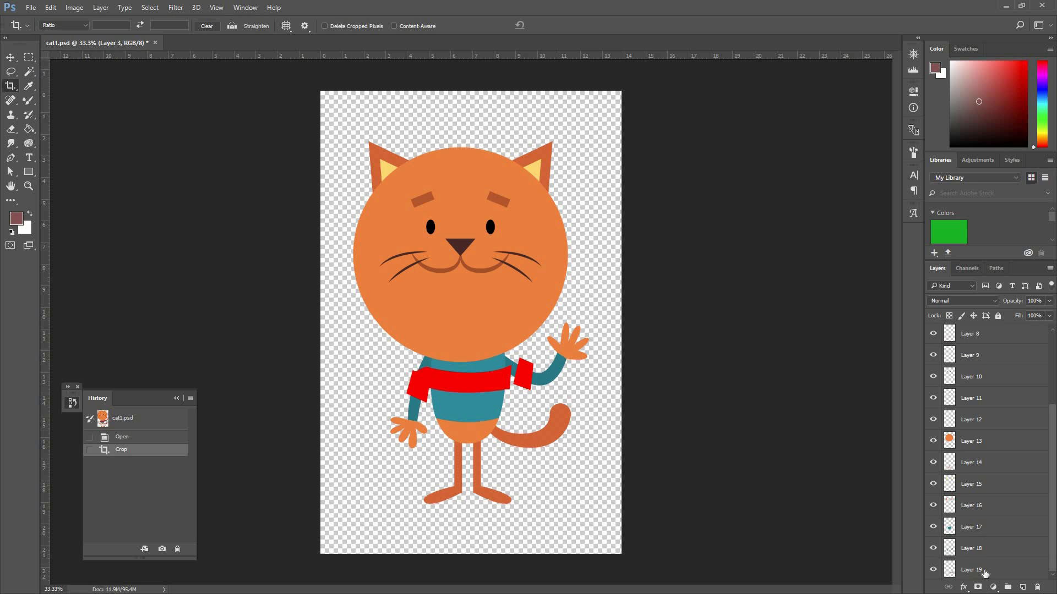
key(ctrl+alt+a)
click(948, 316)
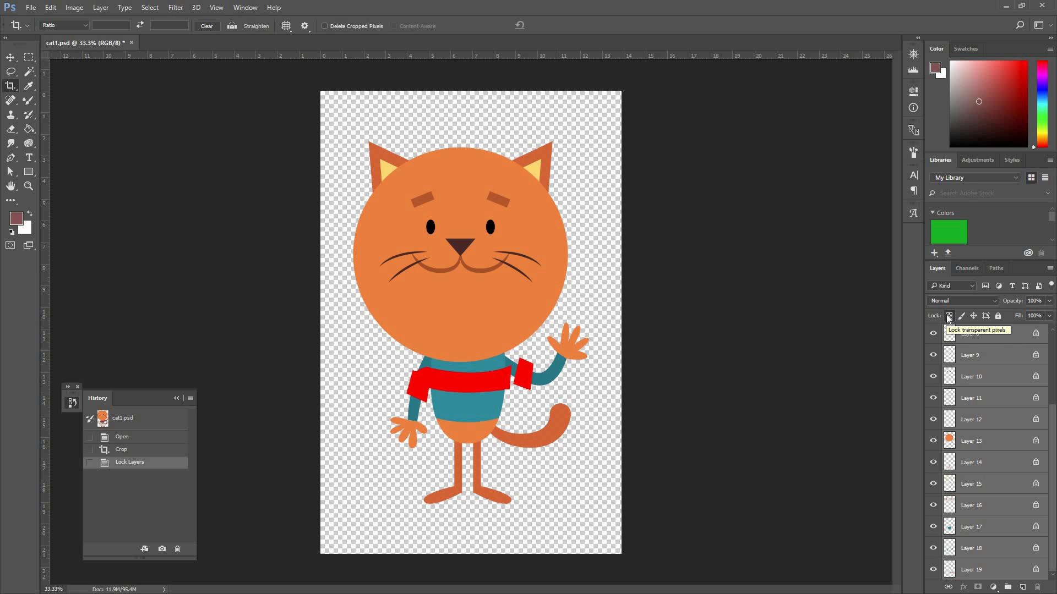
click(969, 338)
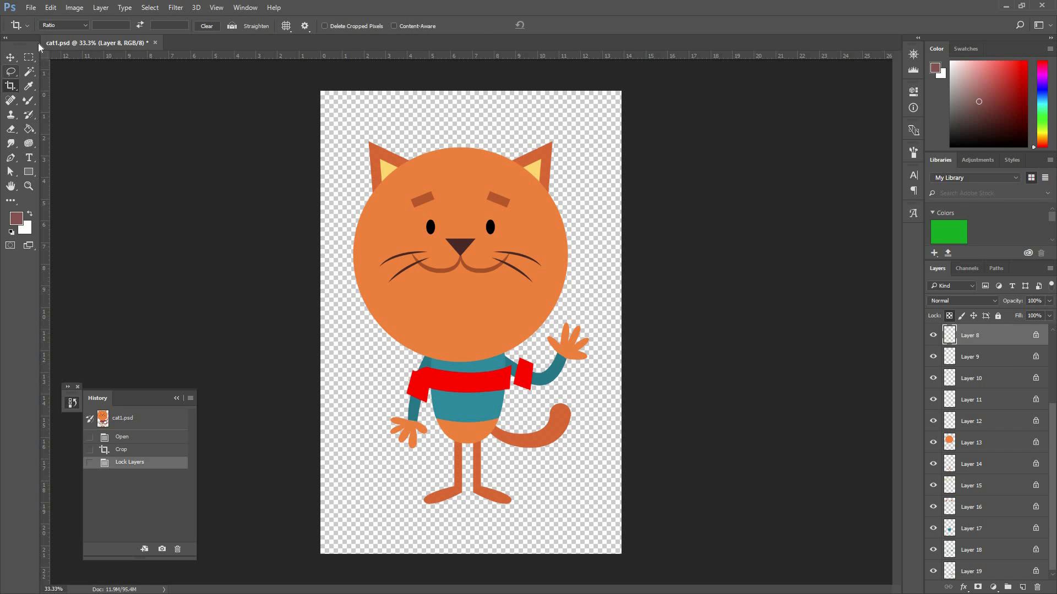
- Hide the two red sweater stripe layers, Layer 4 and Layer 5
click(10, 57)
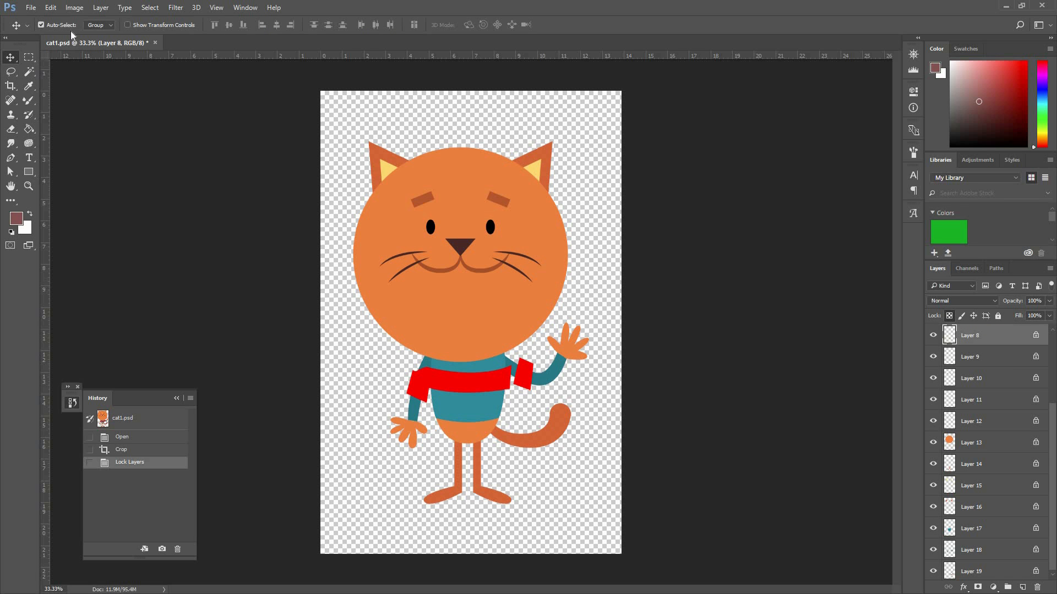
click(496, 254)
click(554, 417)
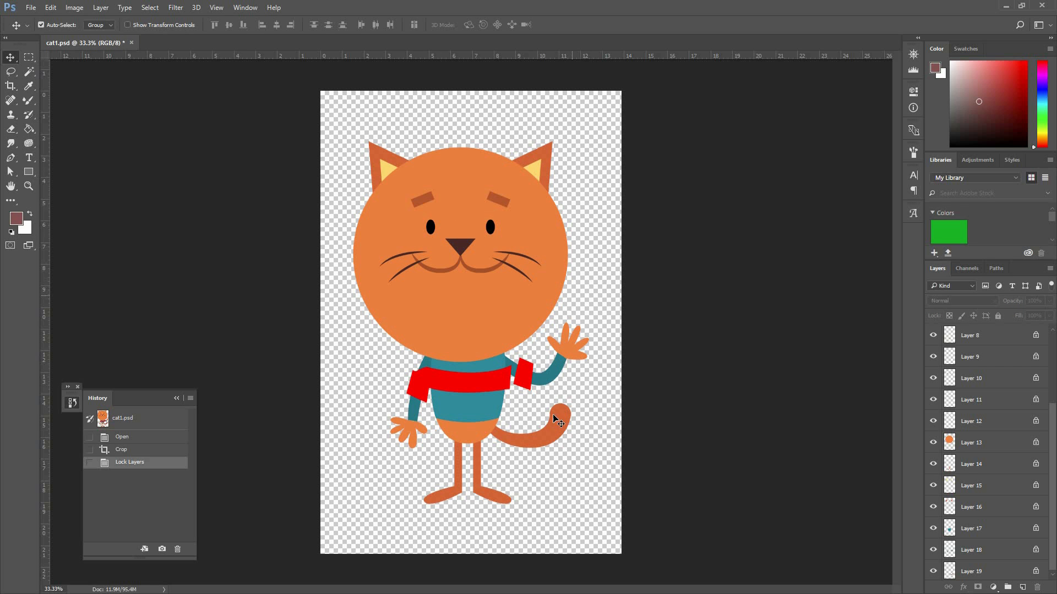
click(527, 383)
click(933, 336)
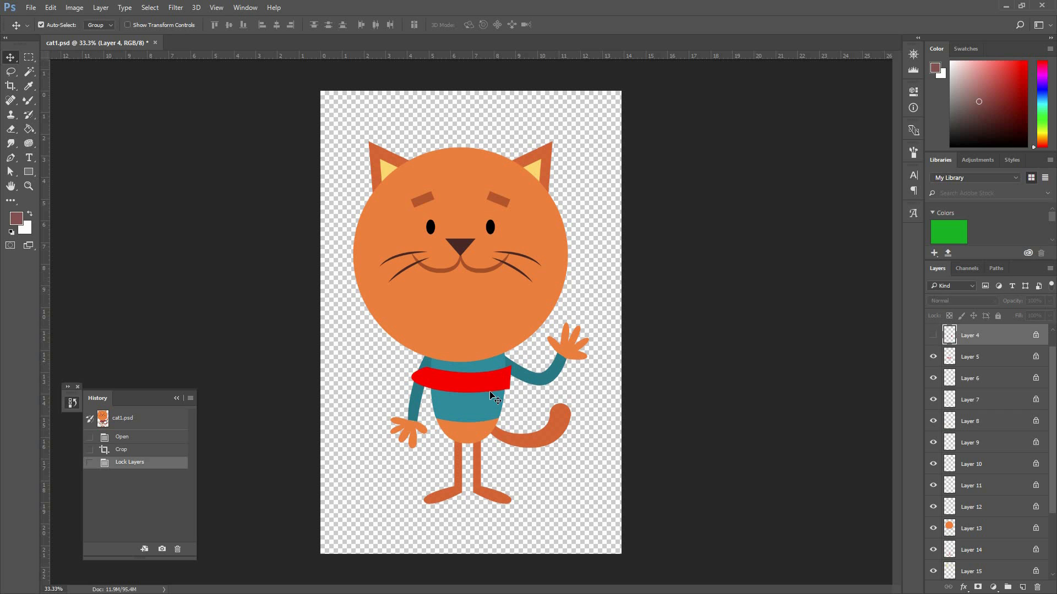
click(936, 356)
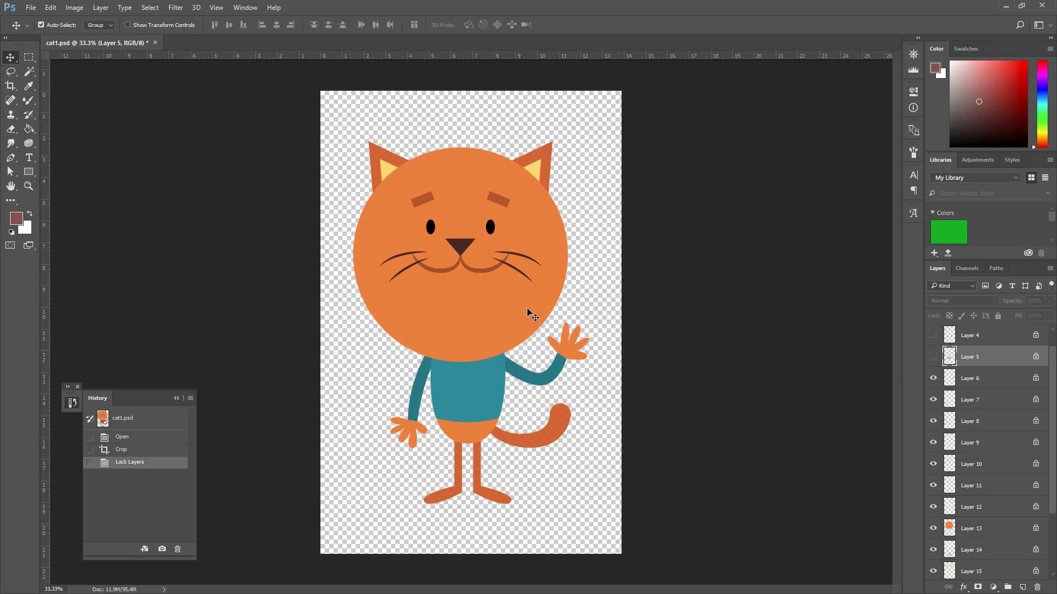
- Select the tail layer, Layer 19, and switch from the Mixer Brush to the regular Brush tool
click(458, 167)
scroll(997, 459, down, 4)
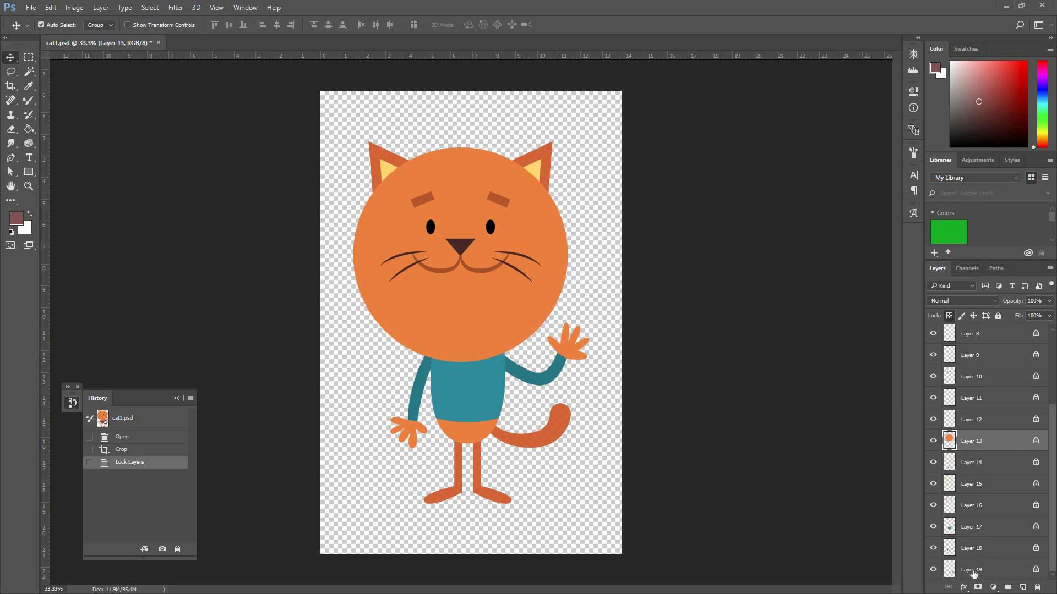
click(952, 569)
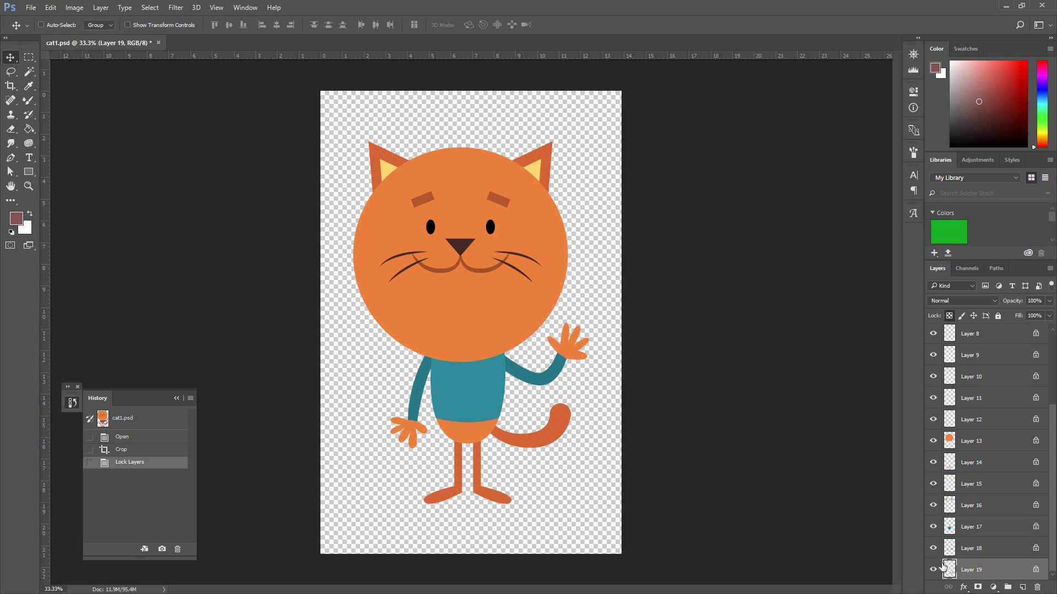
key(ctrl+plus)
key(ctrl+plus)
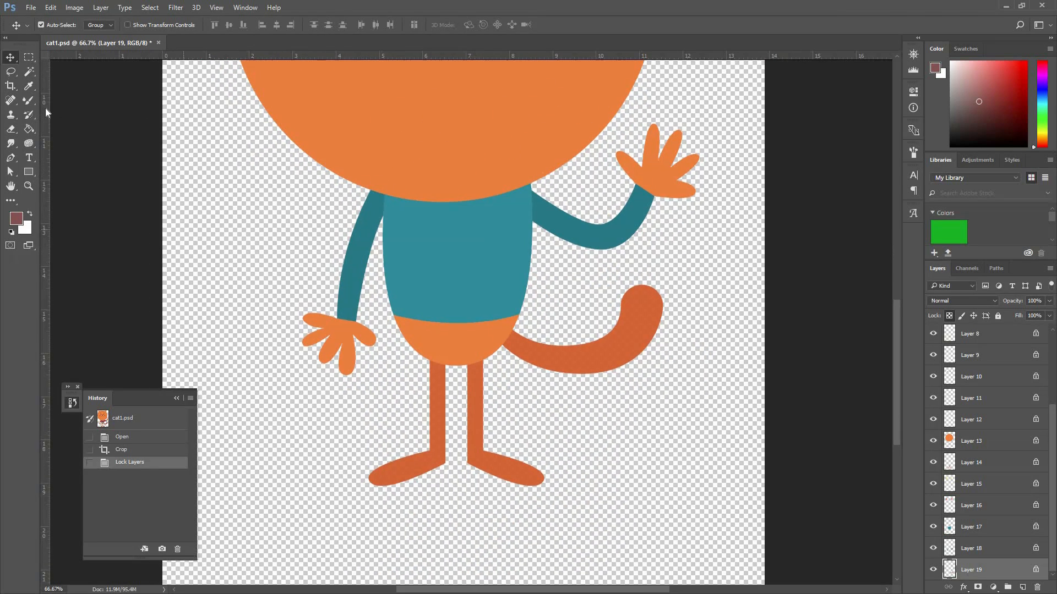
key(b)
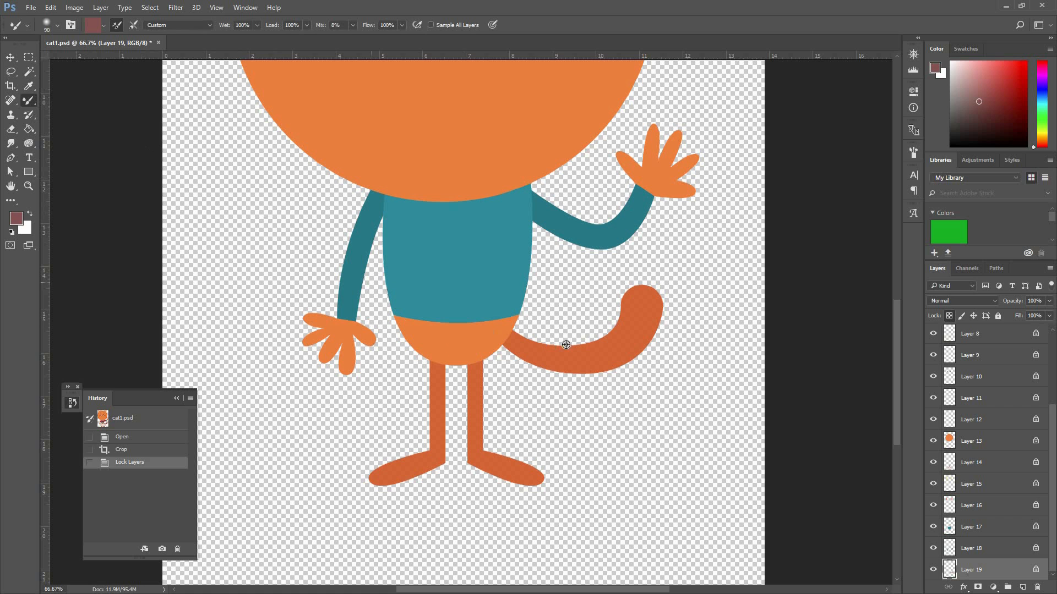
right_click(24, 103)
click(60, 101)
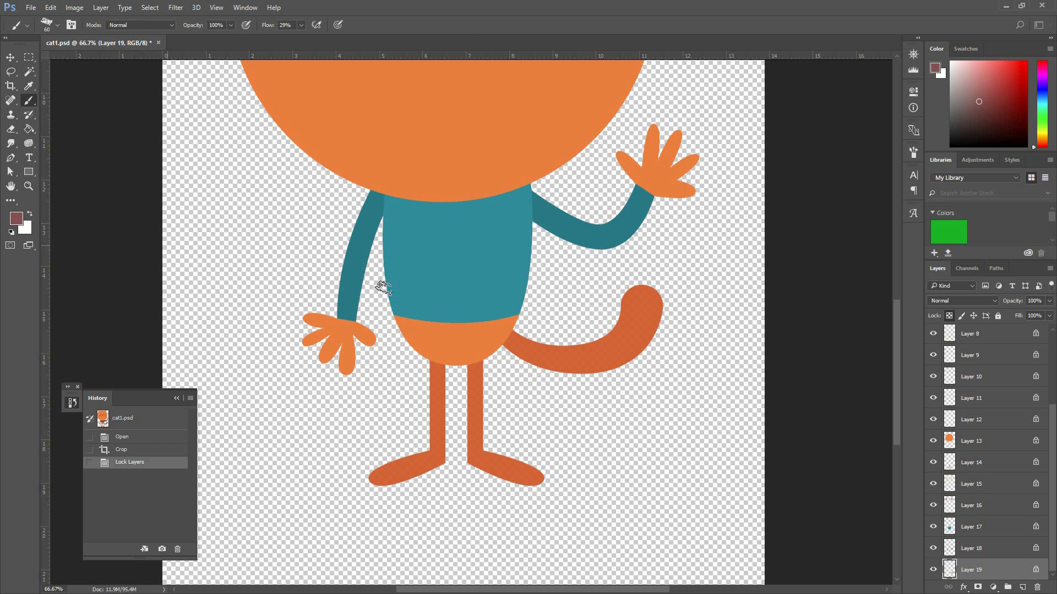
- Sample the tail's orange and shift its hue to 11° for a redder, darker foreground colour
alt+click(519, 346)
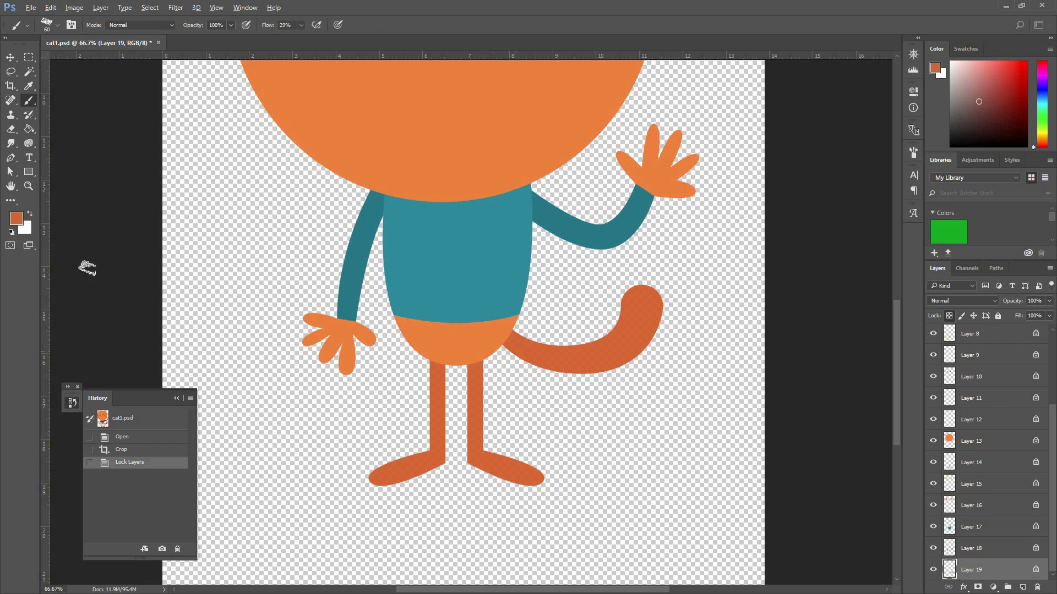
click(16, 219)
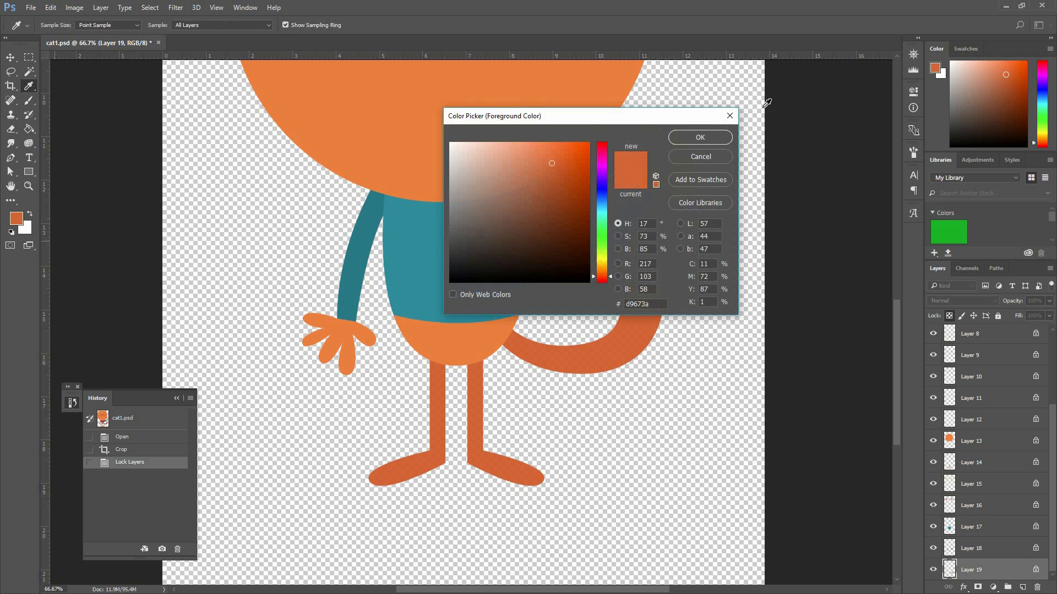
click(610, 276)
click(609, 278)
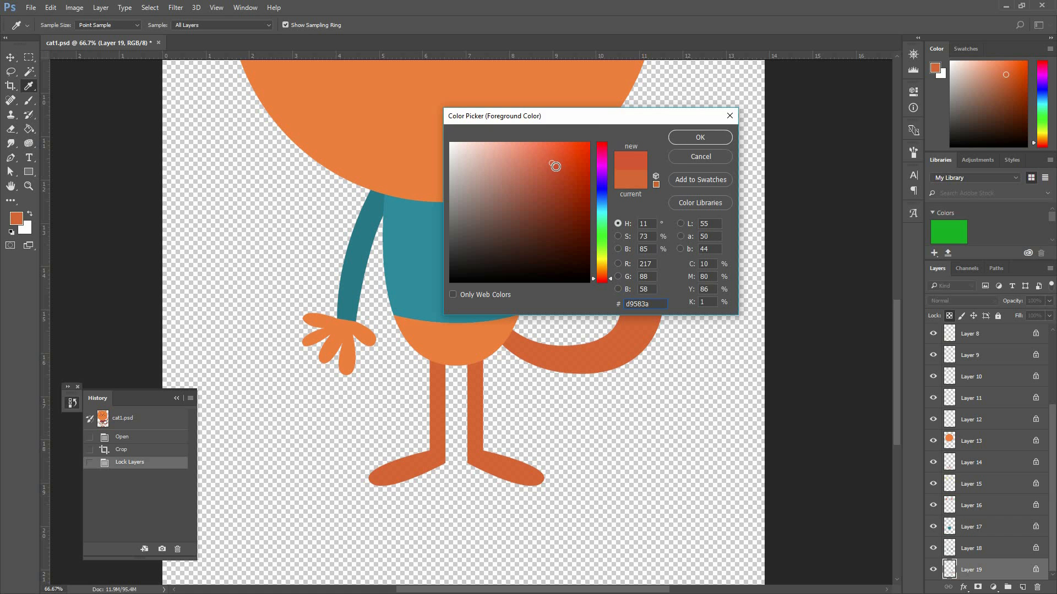
click(712, 138)
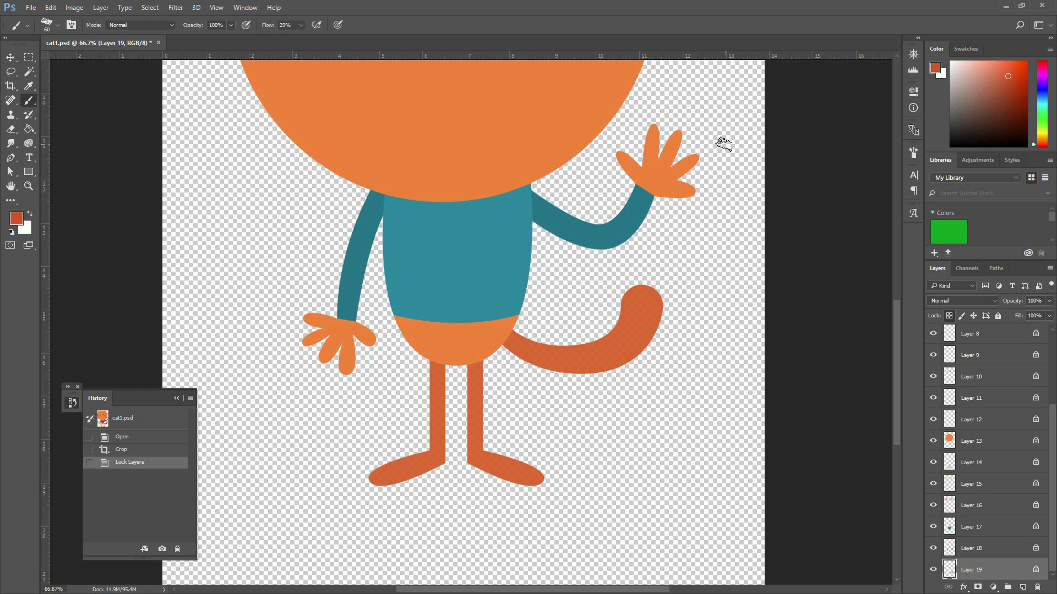
- Paint a dark red-orange shadow along the lower and outer edge of the tail
mouse_move(508, 339)
mouse_down()
mouse_move(530, 363)
mouse_move(502, 338)
mouse_move(530, 360)
mouse_move(589, 367)
mouse_up()
mouse_move(514, 342)
mouse_down()
mouse_move(567, 367)
mouse_move(604, 367)
mouse_move(638, 349)
mouse_move(690, 253)
mouse_up()
key(space)
drag(677, 311, 641, 442)
drag(634, 221, 623, 220)
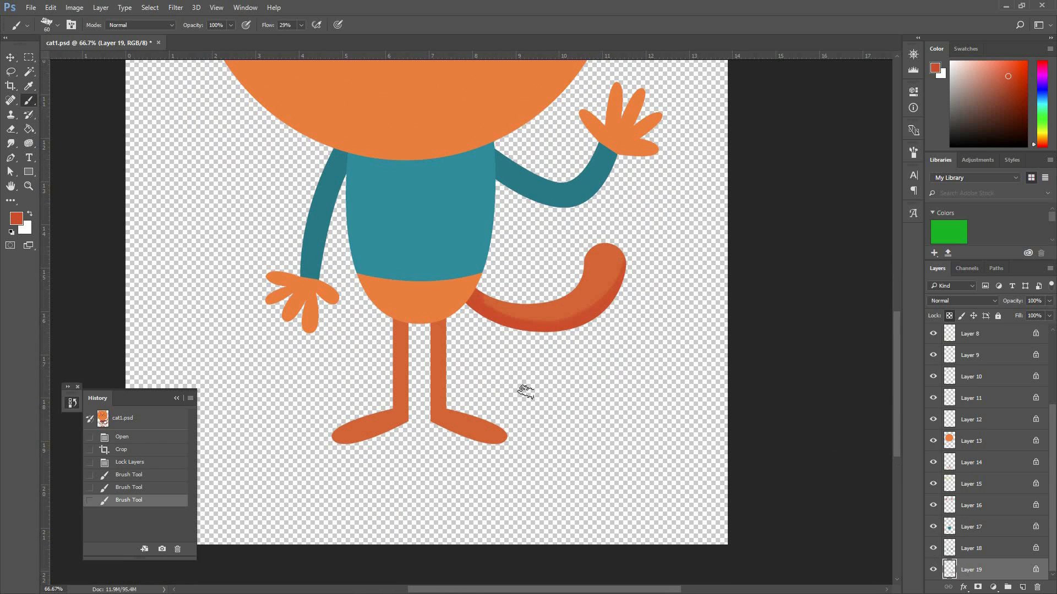
- Paint the same dark shadow along the edges of both legs and feet on Layer 14
ctrl+click(445, 357)
mouse_move(423, 334)
mouse_down()
mouse_move(427, 459)
mouse_move(431, 415)
mouse_move(484, 437)
mouse_up()
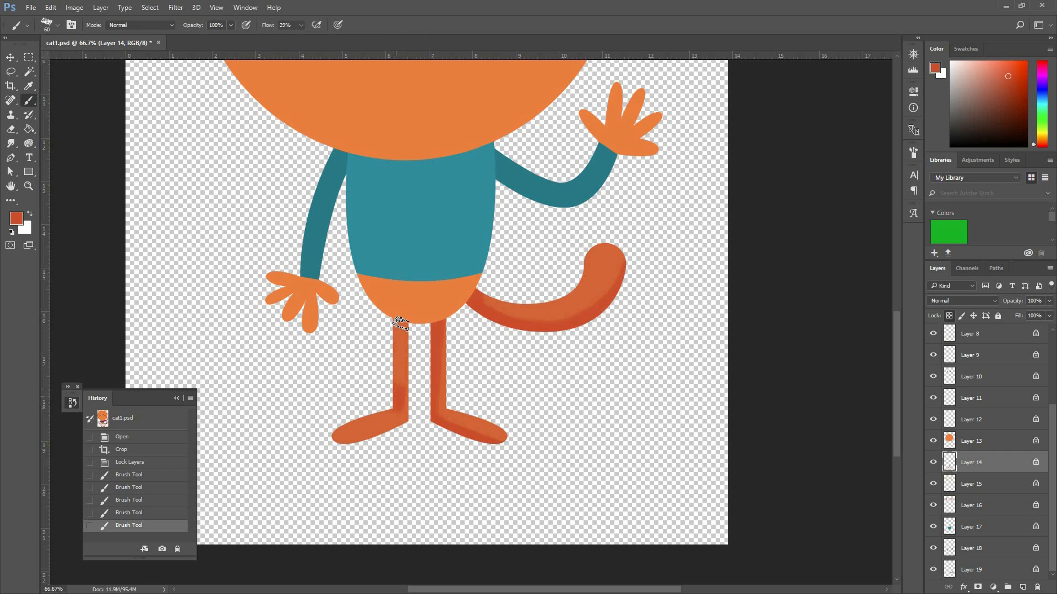
drag(322, 443, 432, 414)
- Shade the fingers of the lowered hand on Layer 7 with a smaller brush, undoing the first strokes and repainting them
ctrl+click(286, 307)
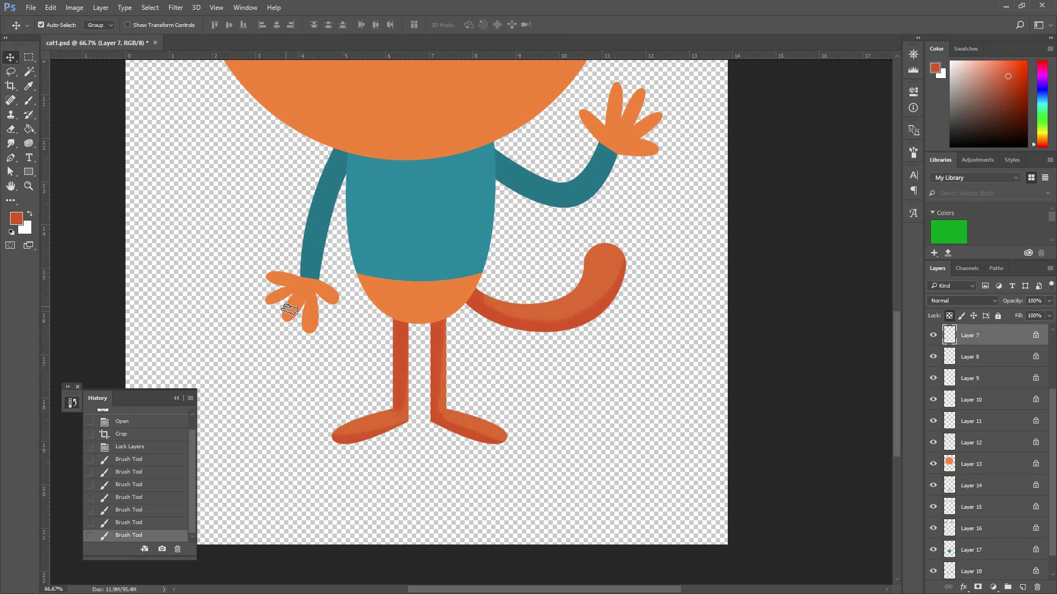
mouse_move(269, 276)
mouse_down()
mouse_move(297, 271)
mouse_move(308, 294)
mouse_up()
key(ctrl+z)
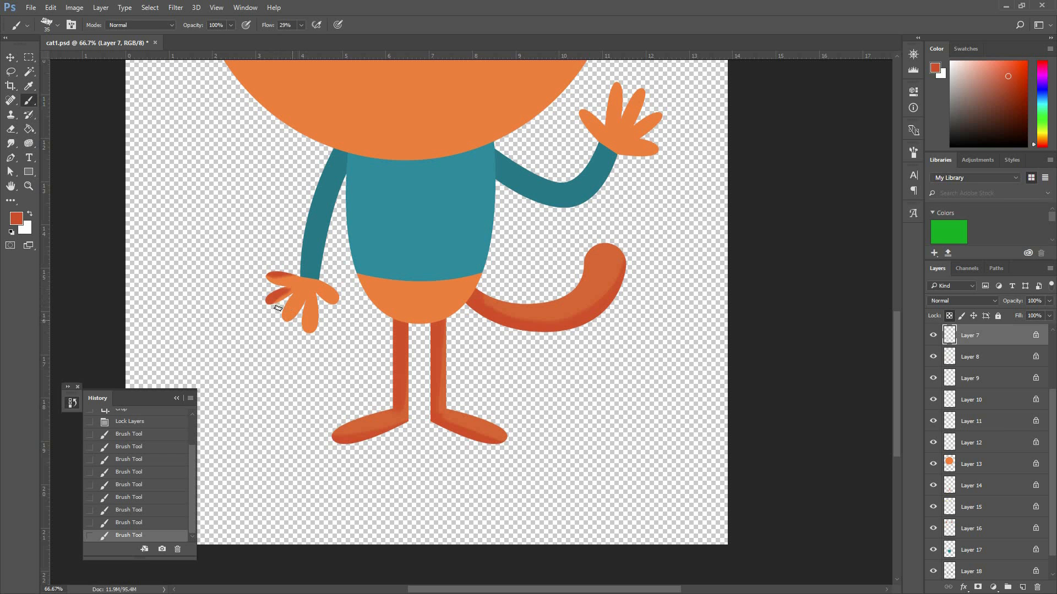
key(ctrl+z)
key(ctrl+z)
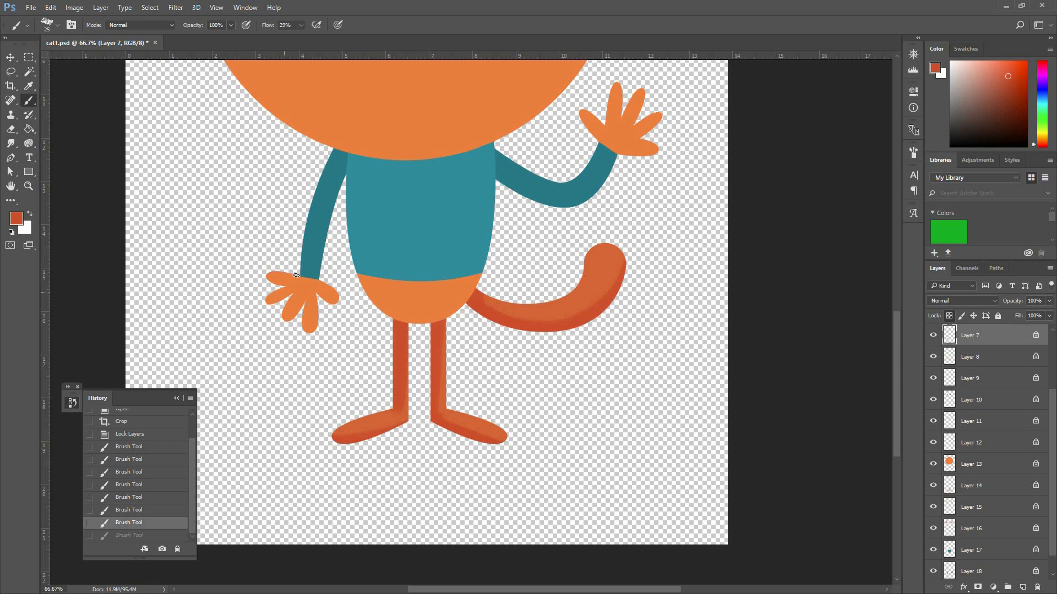
mouse_move(268, 274)
mouse_down()
mouse_move(298, 276)
mouse_move(289, 291)
mouse_move(308, 297)
mouse_move(316, 291)
mouse_up()
- Paint dark shadows along the fingers and palm edge of the waving hand on Layer 6 with a 30 px brush
drag(525, 189, 382, 284)
key(bracketright)
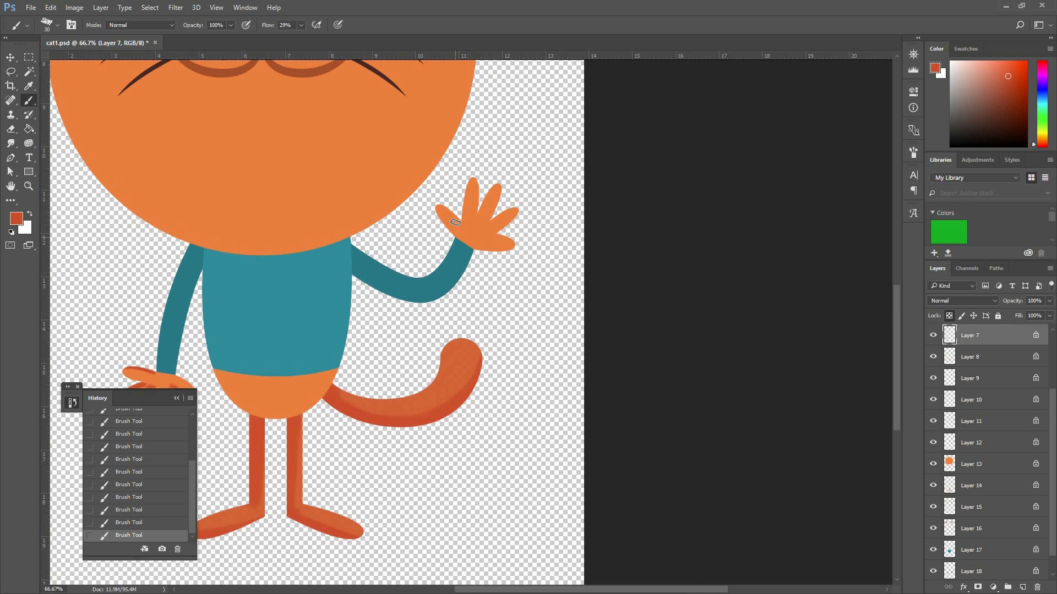
ctrl+click(455, 235)
mouse_move(458, 237)
mouse_down()
mouse_move(437, 204)
mouse_move(473, 177)
mouse_up()
drag(480, 222, 498, 184)
drag(481, 247, 520, 246)
- Paint a broad dark shadow around the rim of the head on Layer 13 with a much larger brush
mouse_move(479, 191)
mouse_down()
mouse_move(536, 278)
mouse_move(562, 387)
mouse_up()
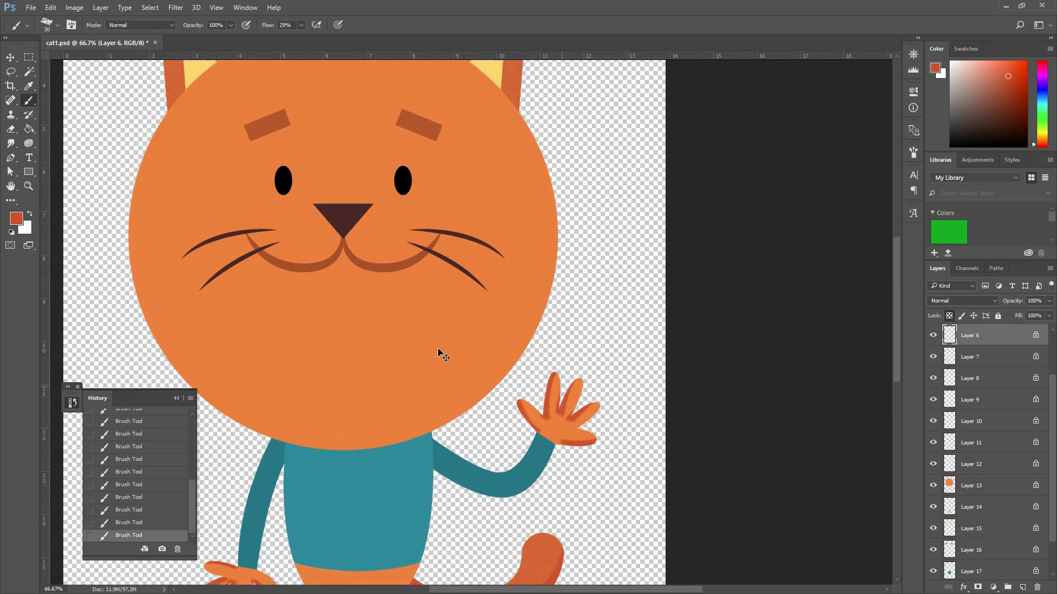
ctrl+click(384, 304)
key(])
key(])
key(])
key(ctrl+minus)
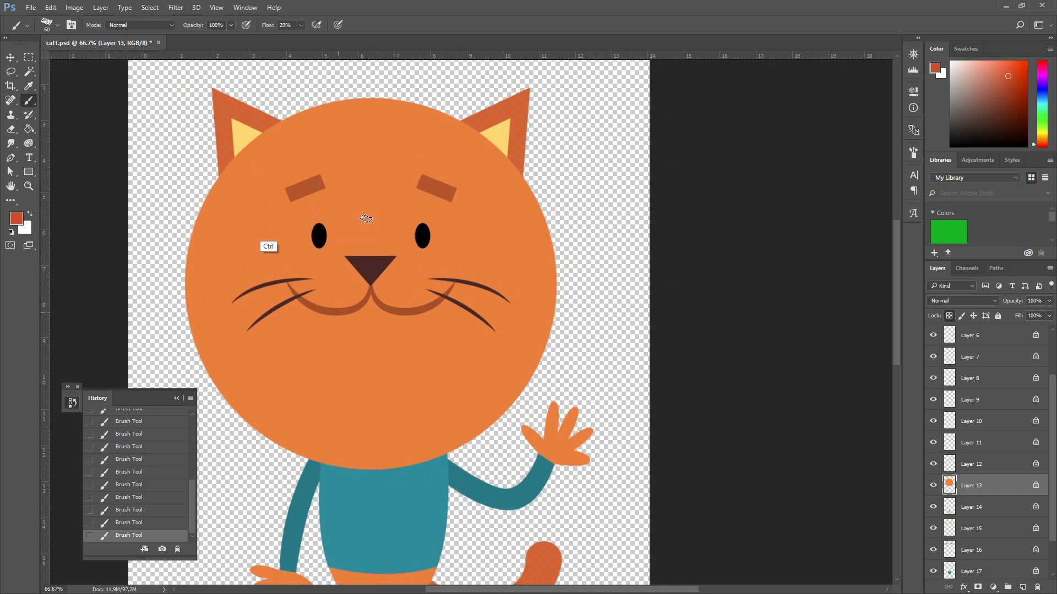
key(ctrl+minus)
key(])
key(])
key(])
key(])
key(])
key(])
key(])
key(])
key(])
mouse_move(388, 163)
mouse_down()
mouse_move(352, 261)
mouse_move(402, 346)
mouse_move(486, 356)
mouse_move(489, 346)
mouse_move(377, 314)
mouse_move(425, 343)
mouse_move(553, 323)
mouse_move(589, 278)
mouse_up()
mouse_move(446, 142)
mouse_down()
mouse_move(483, 141)
mouse_move(534, 173)
mouse_move(552, 204)
mouse_move(555, 266)
mouse_move(522, 337)
mouse_up()
- Shade the edges of the orange lower belly on Layer 8 with a 150 px brush, redoing the first stroke
key(bracketleft)
key(bracketleft)
key(bracketleft)
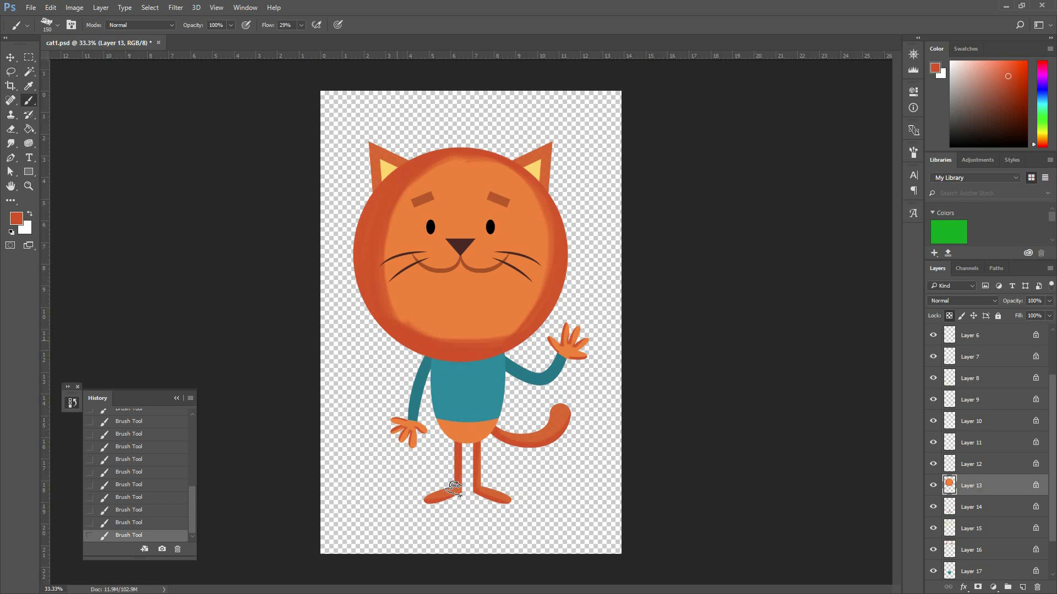
ctrl+click(468, 441)
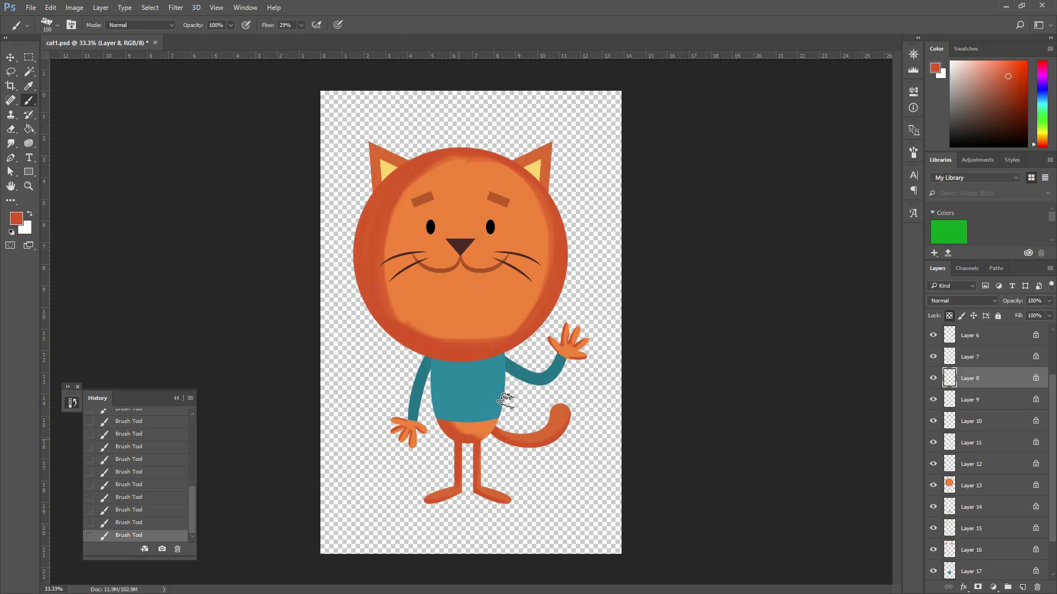
key(ctrl+z)
mouse_move(431, 417)
mouse_down()
mouse_move(500, 447)
mouse_move(519, 428)
mouse_up()
- Sample the light orange of the face and blend the belly shadow using the Mixer Brush tool
alt+click(416, 251)
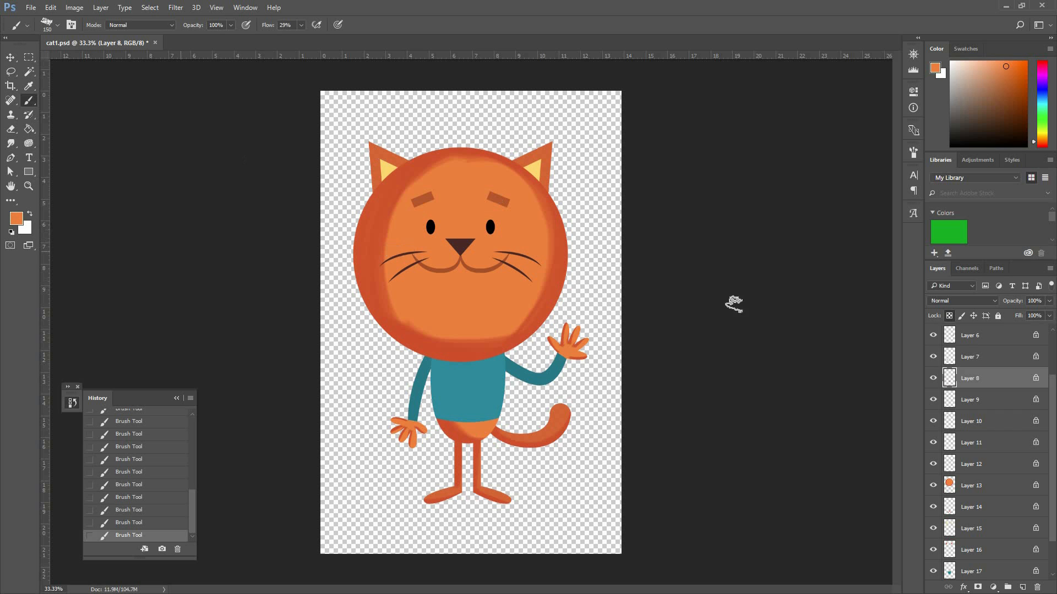
right_click(35, 107)
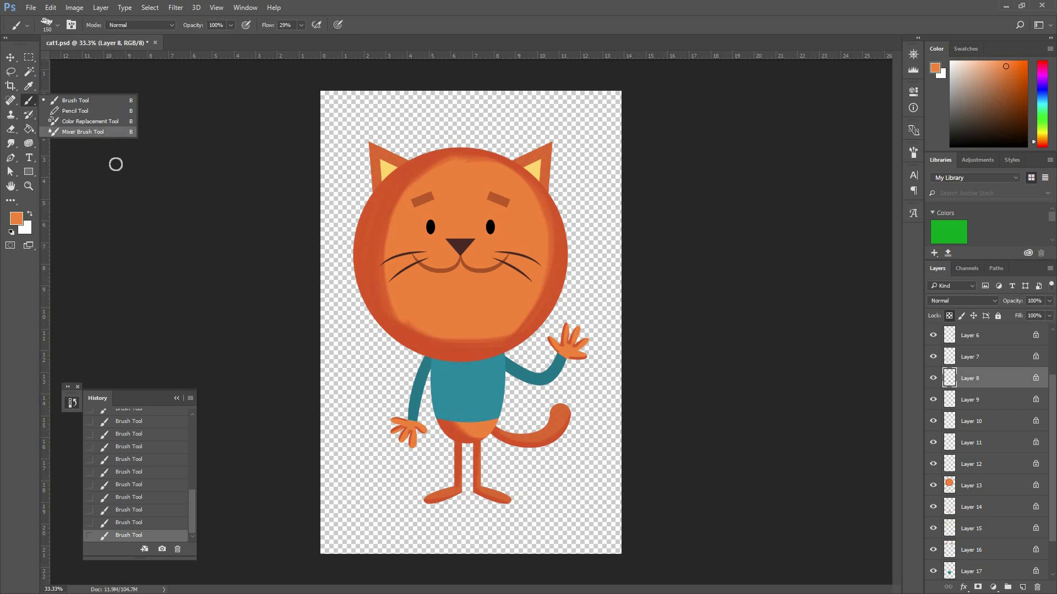
click(100, 131)
mouse_move(482, 430)
mouse_down()
mouse_move(456, 414)
mouse_move(470, 401)
mouse_move(466, 413)
mouse_move(450, 412)
mouse_move(473, 433)
mouse_up()
mouse_move(472, 432)
mouse_down()
mouse_move(543, 381)
mouse_move(498, 314)
mouse_up()
- Blend the shadow around the head on Layer 13 into a smooth gradient with an enlarged Mixer Brush
ctrl+click(498, 314)
key(bracketright)
key(bracketright)
key(bracketright)
mouse_move(418, 275)
mouse_down()
mouse_move(397, 297)
mouse_move(503, 312)
mouse_up()
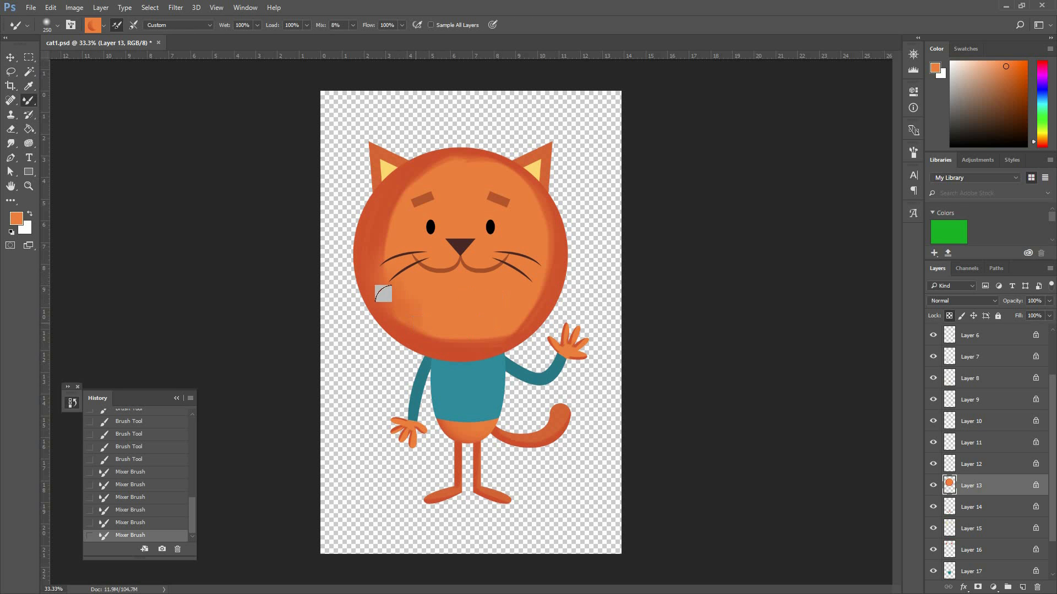
drag(391, 301, 538, 286)
mouse_move(390, 271)
mouse_down()
mouse_move(404, 197)
mouse_move(369, 250)
mouse_move(424, 181)
mouse_move(388, 209)
mouse_move(404, 300)
mouse_move(381, 256)
mouse_move(453, 308)
mouse_up()
mouse_move(410, 195)
mouse_down()
mouse_move(476, 162)
mouse_move(524, 201)
mouse_move(519, 288)
mouse_move(535, 275)
mouse_move(512, 296)
mouse_move(475, 289)
mouse_move(393, 303)
mouse_move(483, 312)
mouse_move(554, 274)
mouse_up()
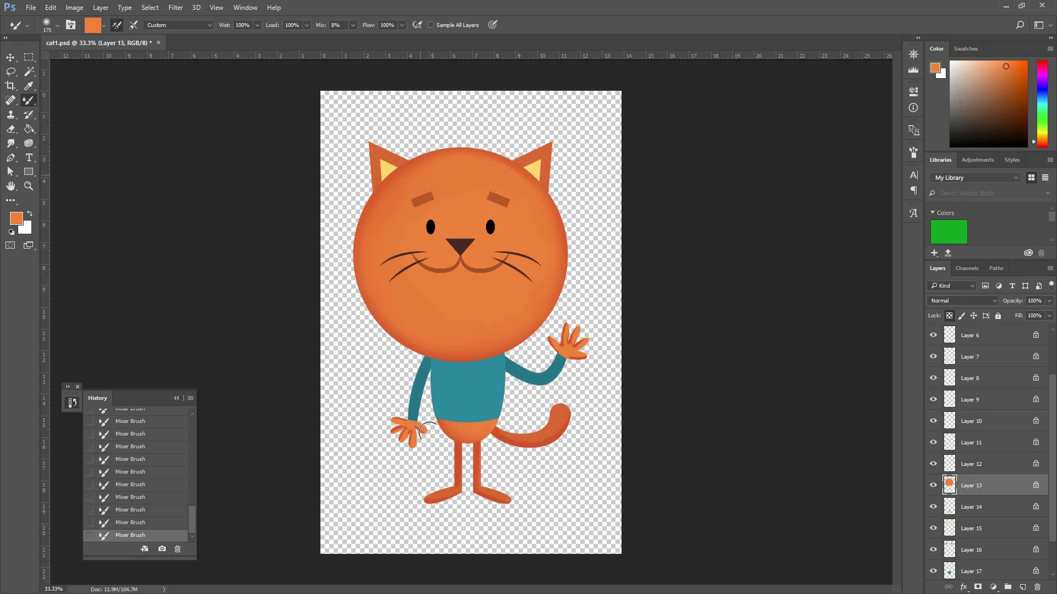
- Blend the finger shadows of the lowered hand on Layer 7 with a small Mixer Brush
key(ctrl+plus)
key(ctrl+plus)
drag(436, 456, 449, 211)
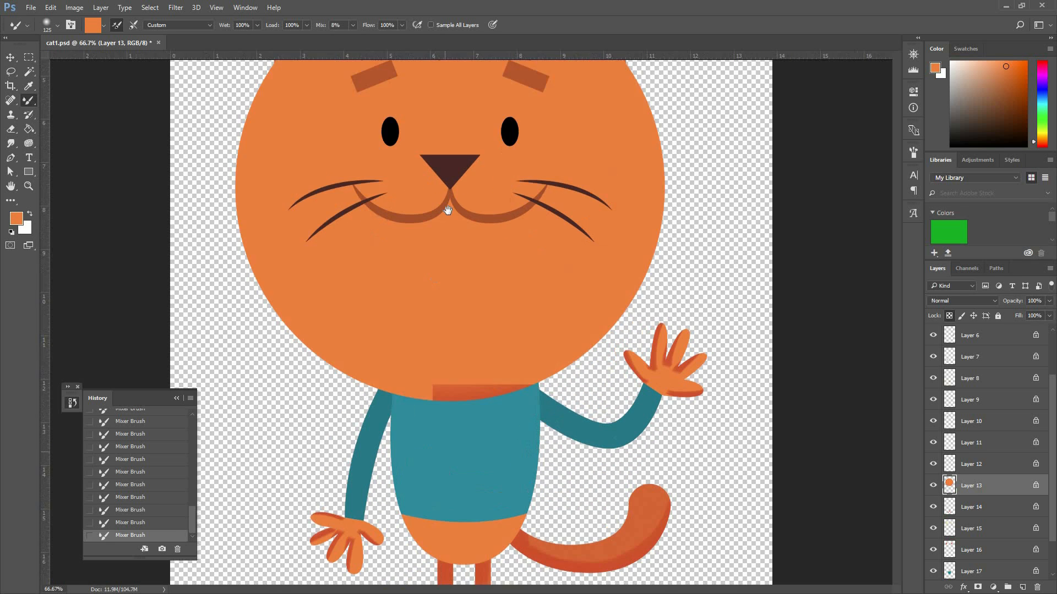
ctrl+click(381, 300)
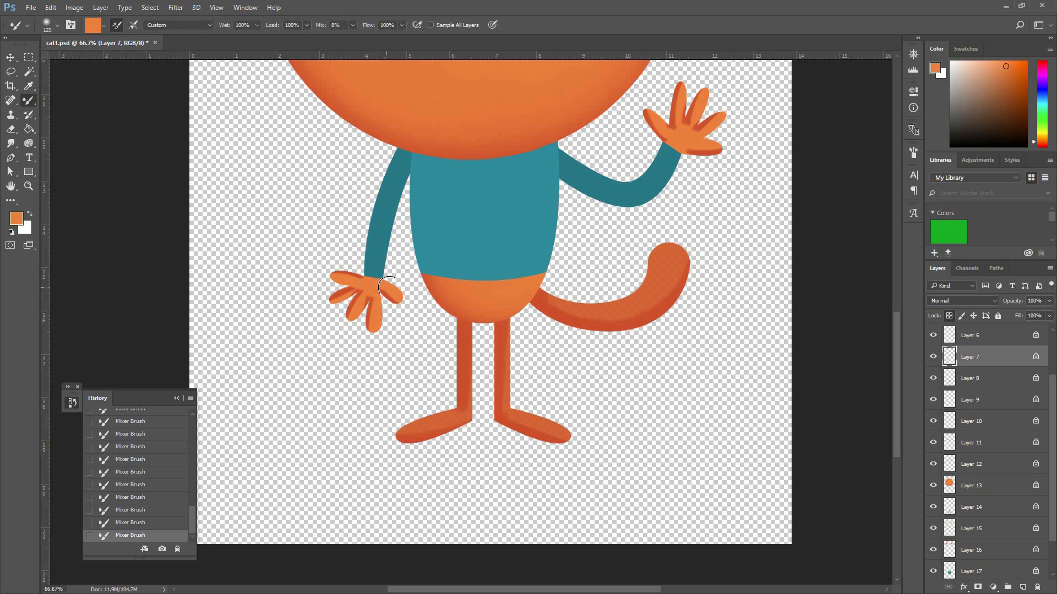
mouse_move(407, 296)
mouse_down()
mouse_move(375, 304)
mouse_move(378, 324)
mouse_move(358, 304)
mouse_move(366, 294)
mouse_move(358, 306)
mouse_move(353, 292)
mouse_move(337, 303)
mouse_move(361, 280)
mouse_move(335, 273)
mouse_move(360, 278)
mouse_up()
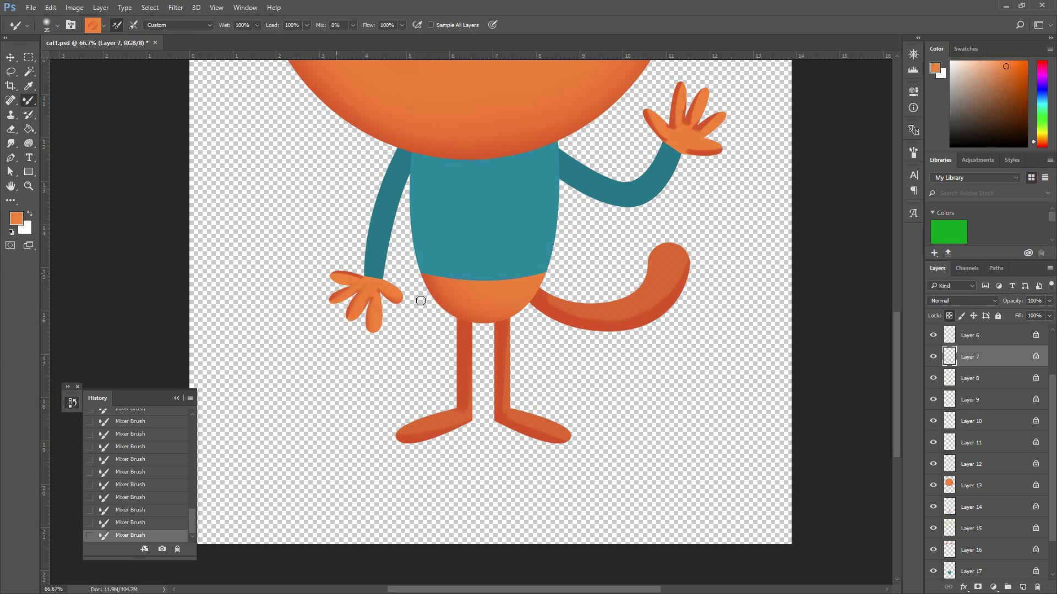
- Blend the finger shadows of the raised hand on Layer 6 and the tail shadow on Layer 19 using the Mixer Brush
ctrl+click(682, 140)
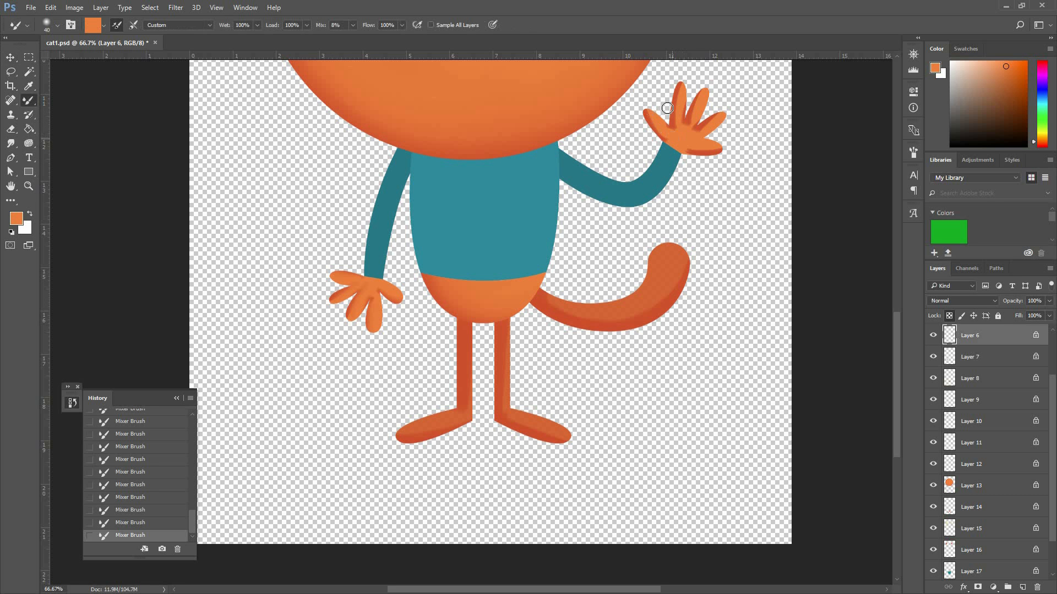
mouse_move(687, 81)
mouse_down()
mouse_move(689, 127)
mouse_move(717, 96)
mouse_move(699, 133)
mouse_move(720, 120)
mouse_move(706, 147)
mouse_up()
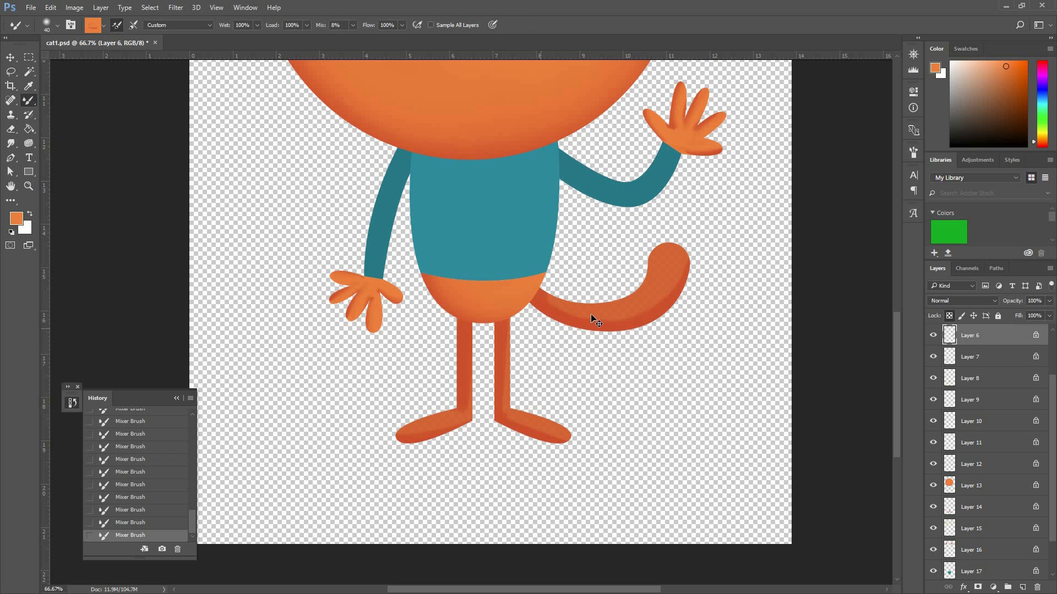
ctrl+click(567, 293)
mouse_move(568, 295)
mouse_down()
mouse_move(656, 300)
mouse_move(679, 269)
mouse_up()
key(bracketright)
key(bracketright)
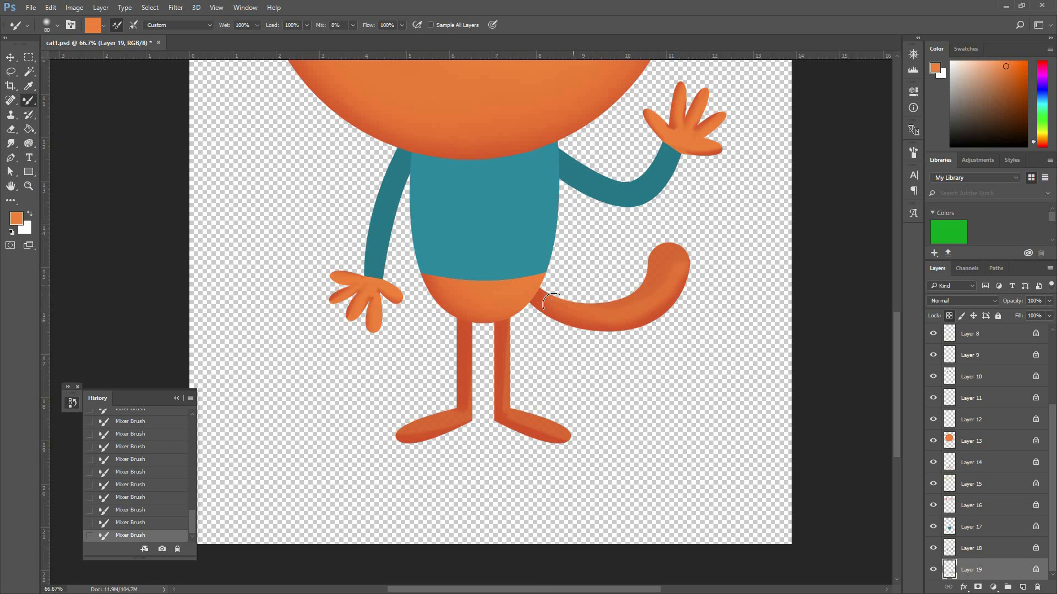
drag(679, 258, 503, 375)
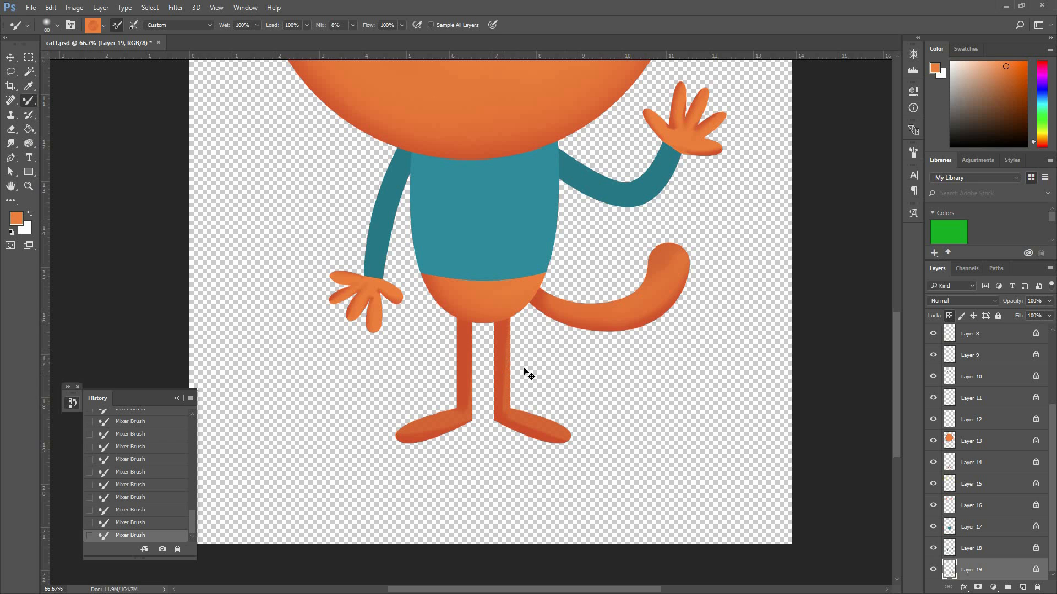
- Blend the shadows on both legs and feet into the lighter orange with a small Mixer Brush, starting on Layer 14
key(v)
click(508, 352)
key(b)
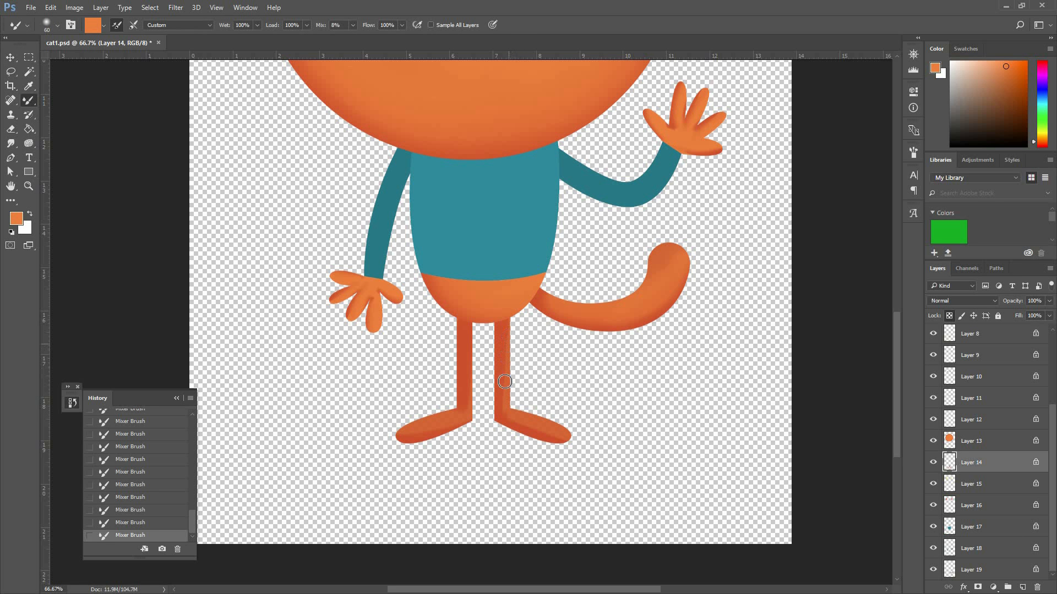
drag(528, 419, 543, 423)
ctrl+click(466, 405)
drag(474, 337, 474, 340)
drag(413, 432, 462, 399)
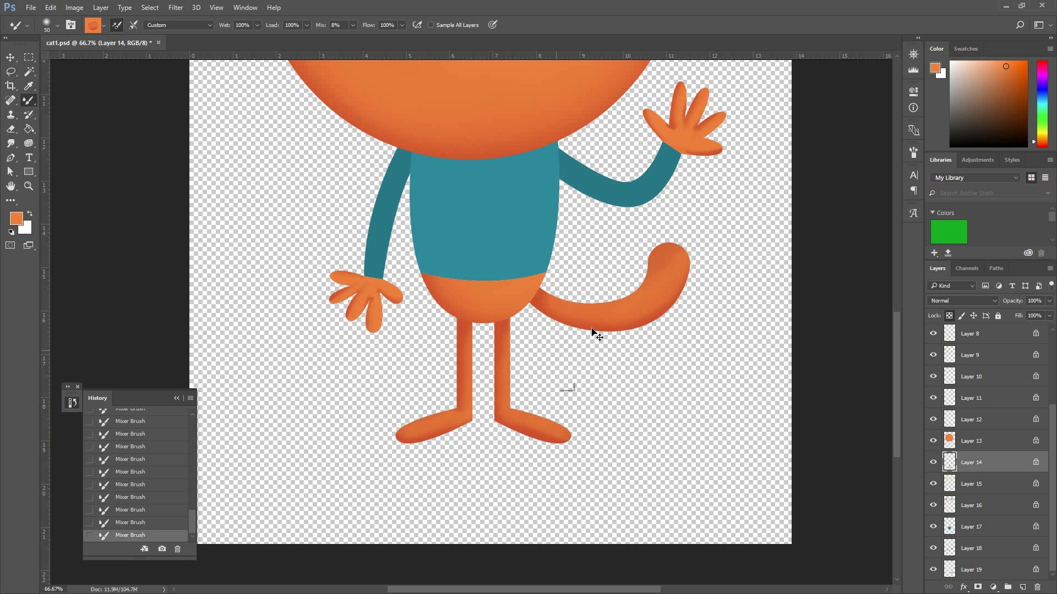
- Activate the head's Layer 13 and set the foreground to a darker reddish orange
key(ctrl+minus)
key(ctrl+minus)
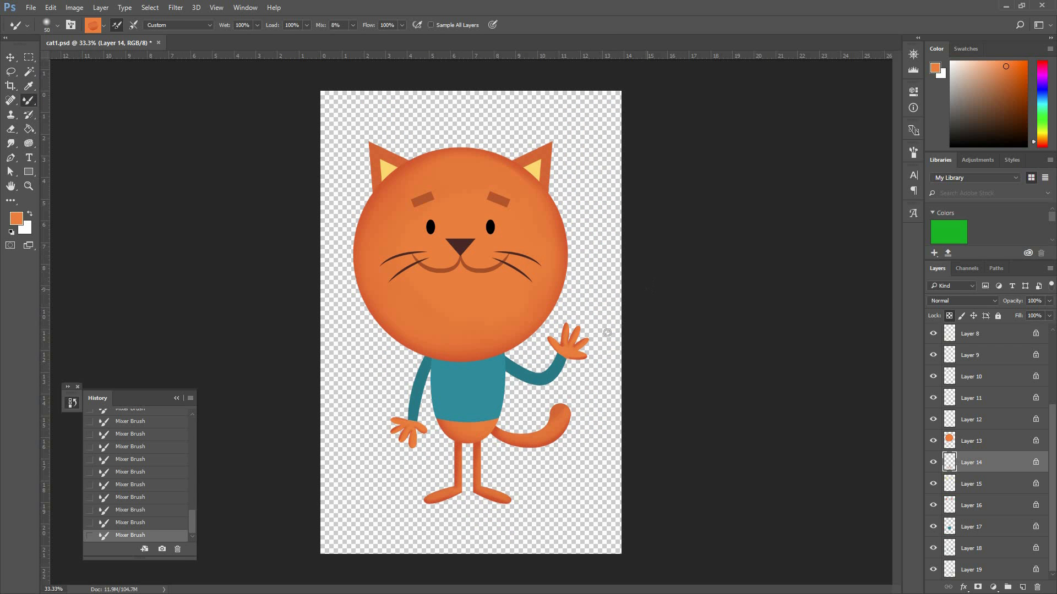
ctrl+click(544, 270)
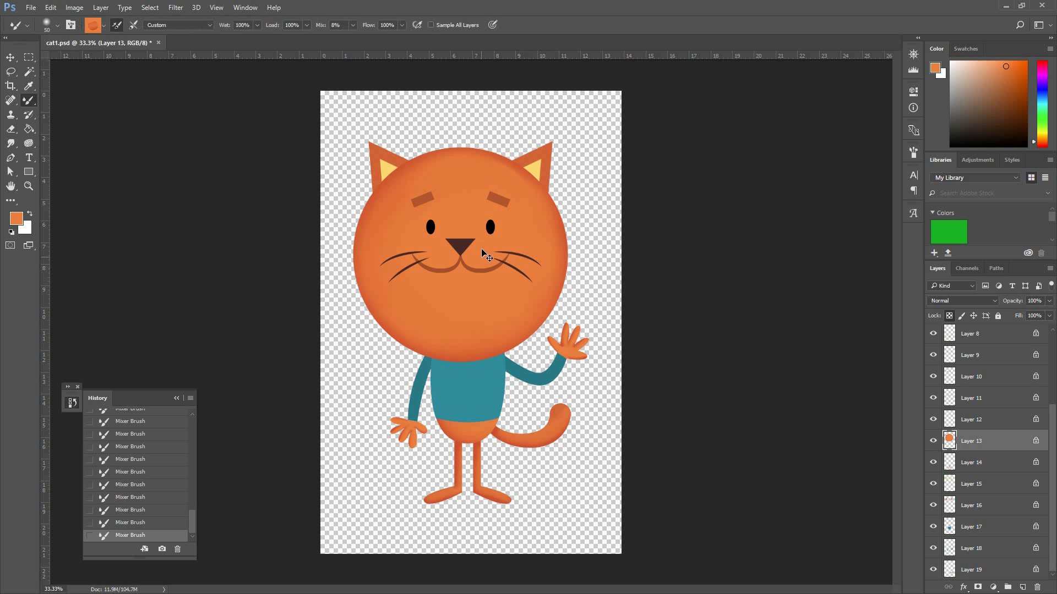
key(ctrl+plus)
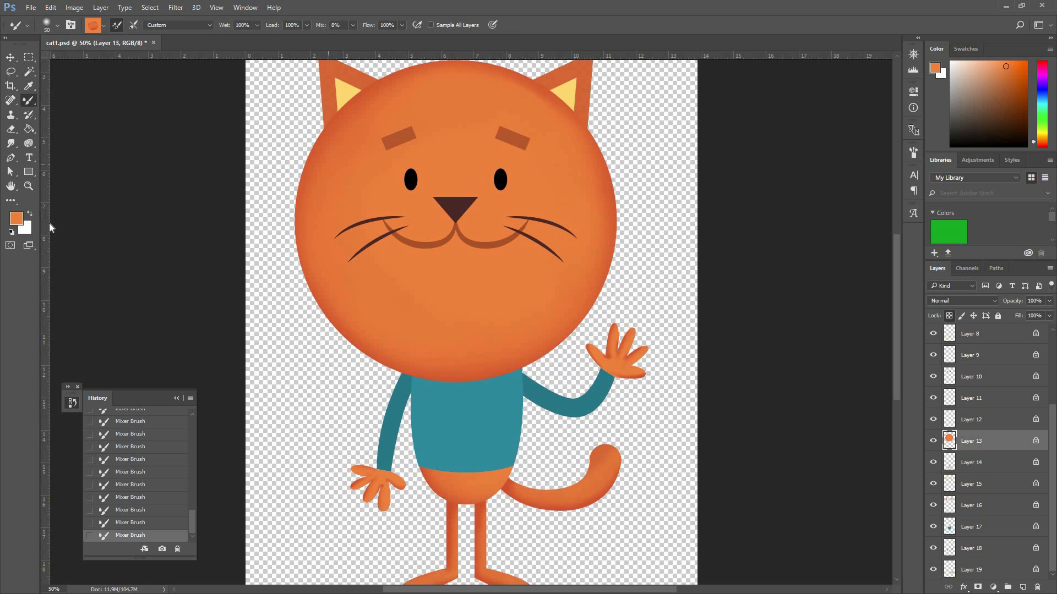
click(17, 218)
click(564, 183)
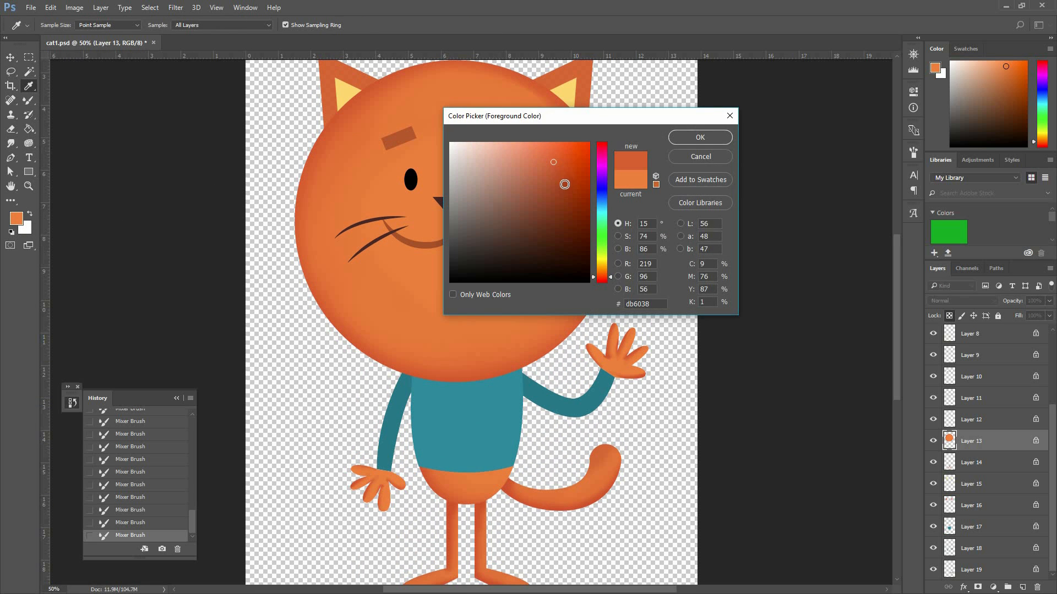
key(Return)
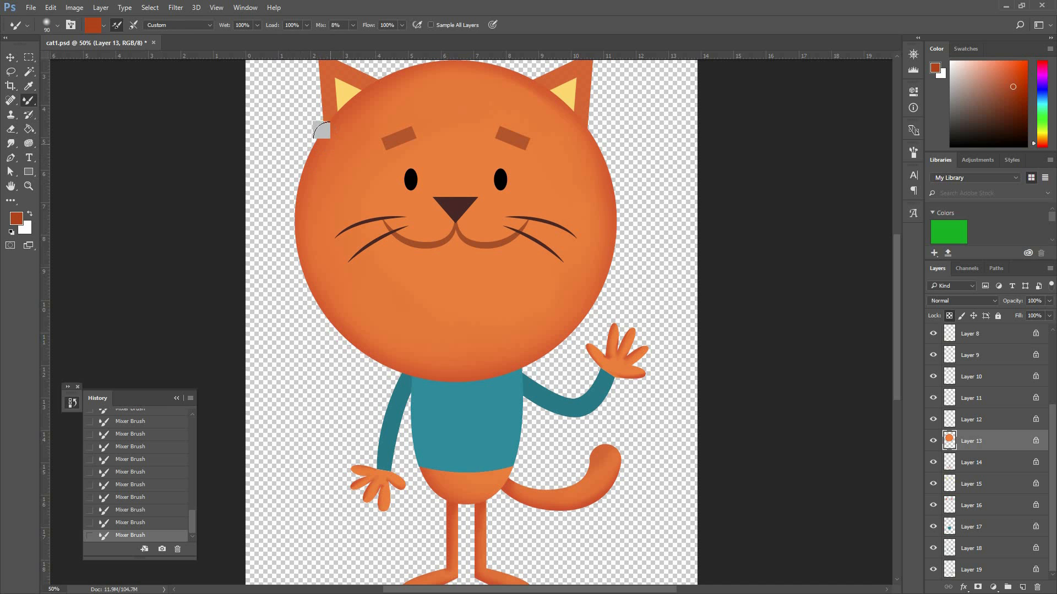
mouse_move(343, 120)
mouse_down()
mouse_move(326, 256)
mouse_move(386, 323)
mouse_up()
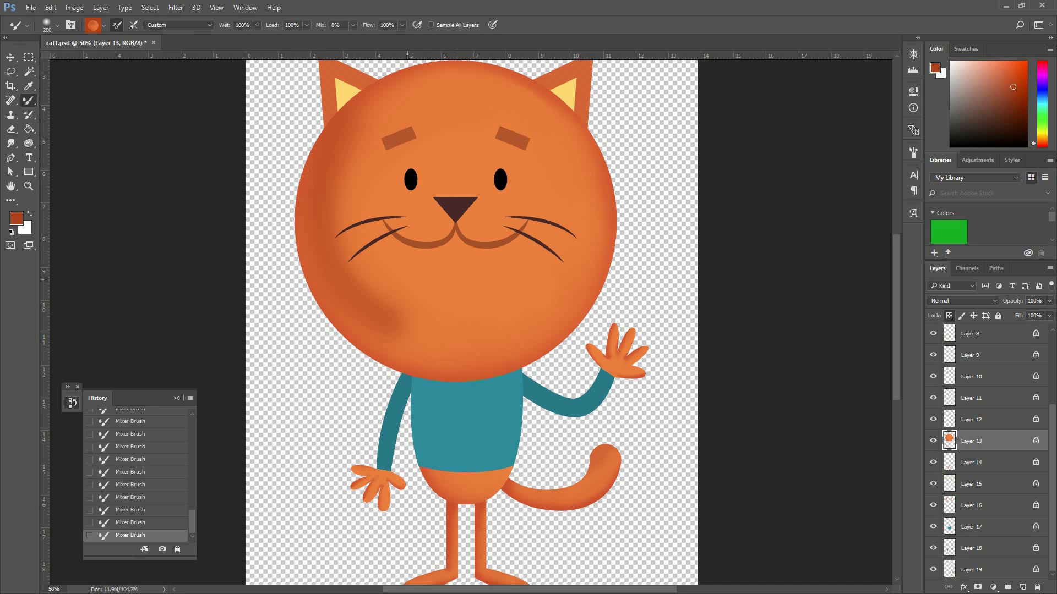
key(ctrl+z)
mouse_move(325, 137)
mouse_down()
mouse_move(311, 220)
mouse_move(407, 347)
mouse_move(567, 324)
mouse_up()
key(ctrl+z)
mouse_move(324, 140)
mouse_down()
mouse_move(315, 211)
mouse_move(426, 353)
mouse_move(578, 318)
mouse_up()
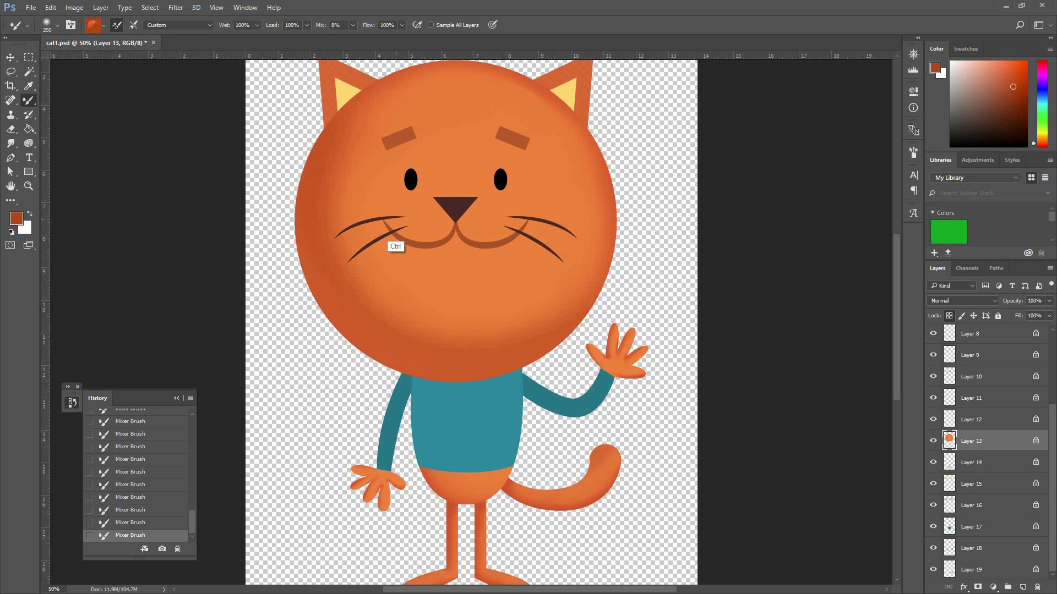
key(ctrl+z)
- Paint a dark shadow along the head's left and lower edge on Layer 13, and reduce the brush size to 125 px
mouse_move(325, 135)
mouse_down()
mouse_move(347, 327)
mouse_move(567, 325)
mouse_move(594, 292)
mouse_up()
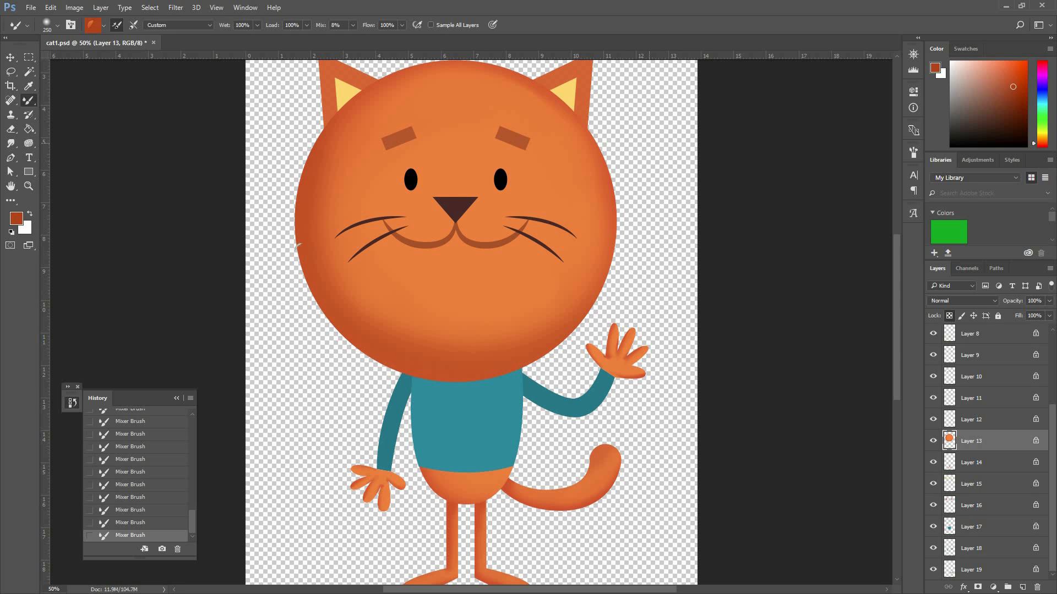
key(bracketleft)
key(bracketleft)
key(bracketleft)
key(bracketleft)
key(bracketleft)
key(bracketleft)
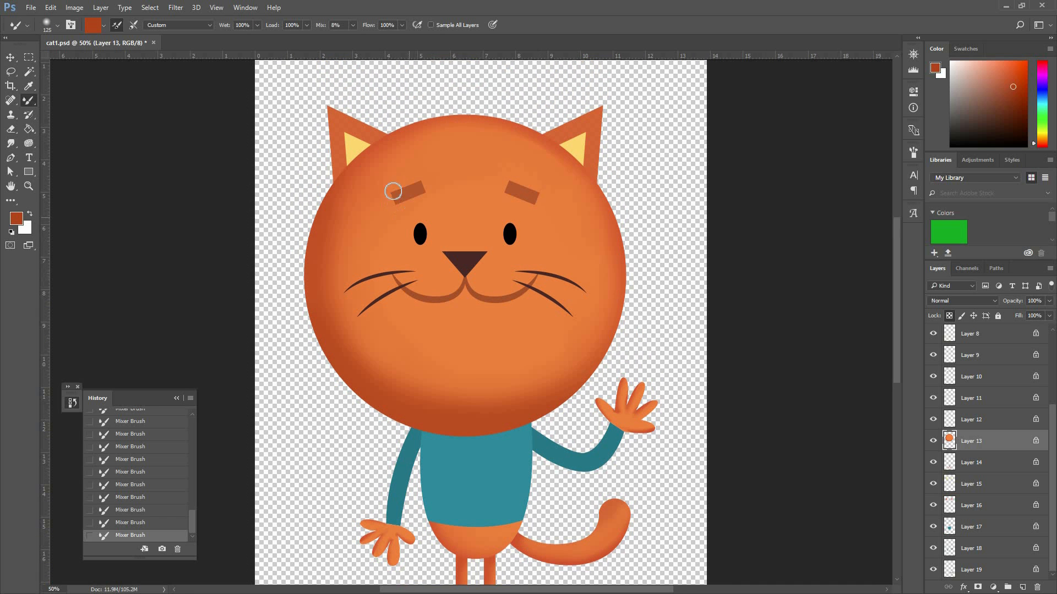
- Paint small shadows beneath both eyebrows and under the mouth line on Layer 13 with a 50 px brush
drag(425, 192, 396, 201)
drag(531, 201, 505, 193)
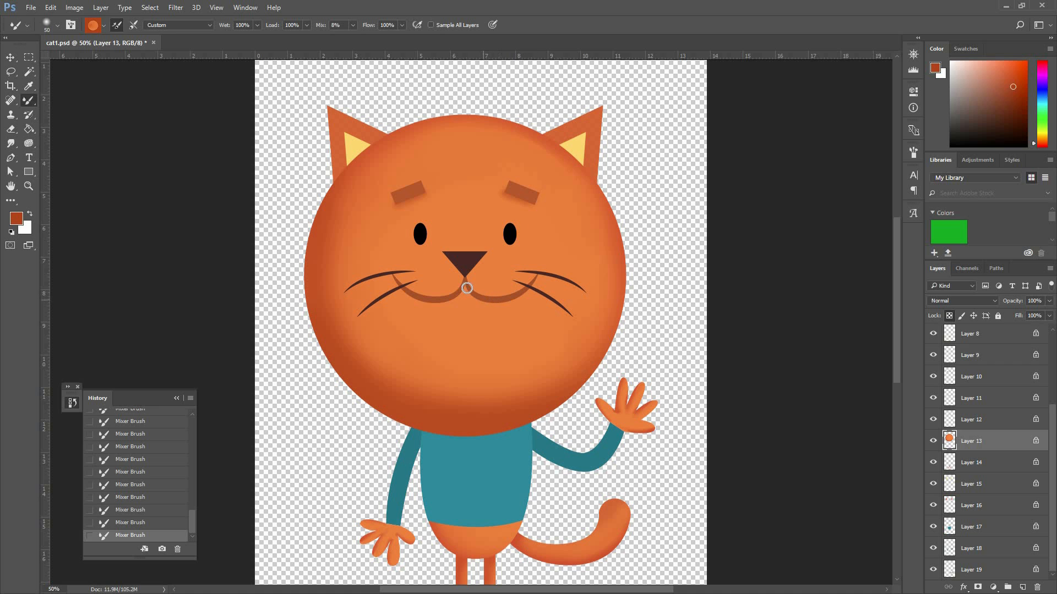
mouse_move(508, 301)
mouse_down()
mouse_move(531, 281)
mouse_move(517, 298)
mouse_up()
mouse_move(406, 297)
mouse_down()
mouse_move(427, 307)
mouse_move(478, 283)
mouse_up()
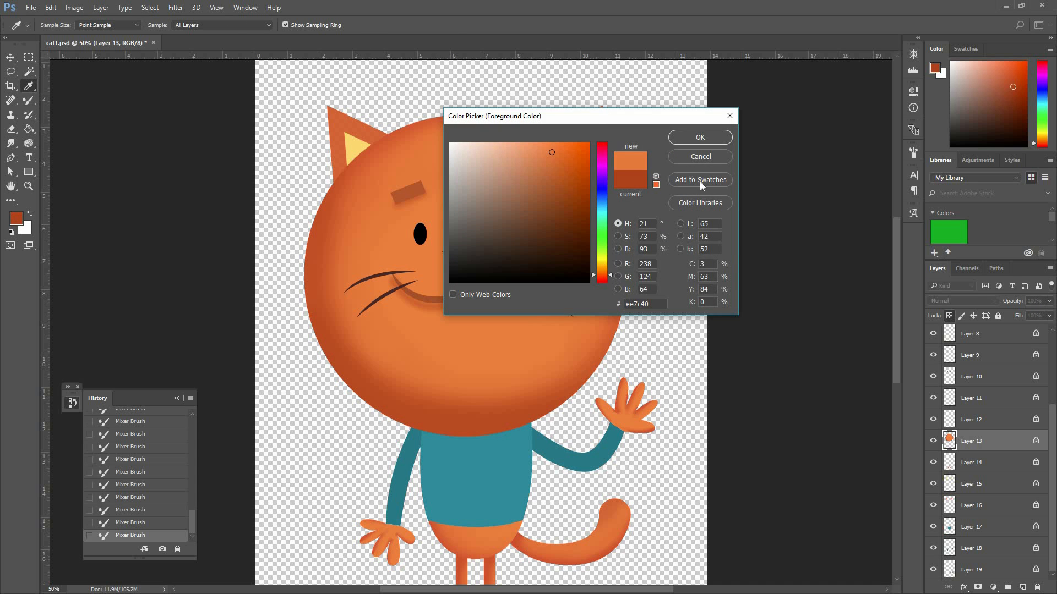
- Set the foreground to a light peach orange and paint soft highlights on the forehead and the upper right of the head
drag(608, 118, 717, 183)
click(517, 164)
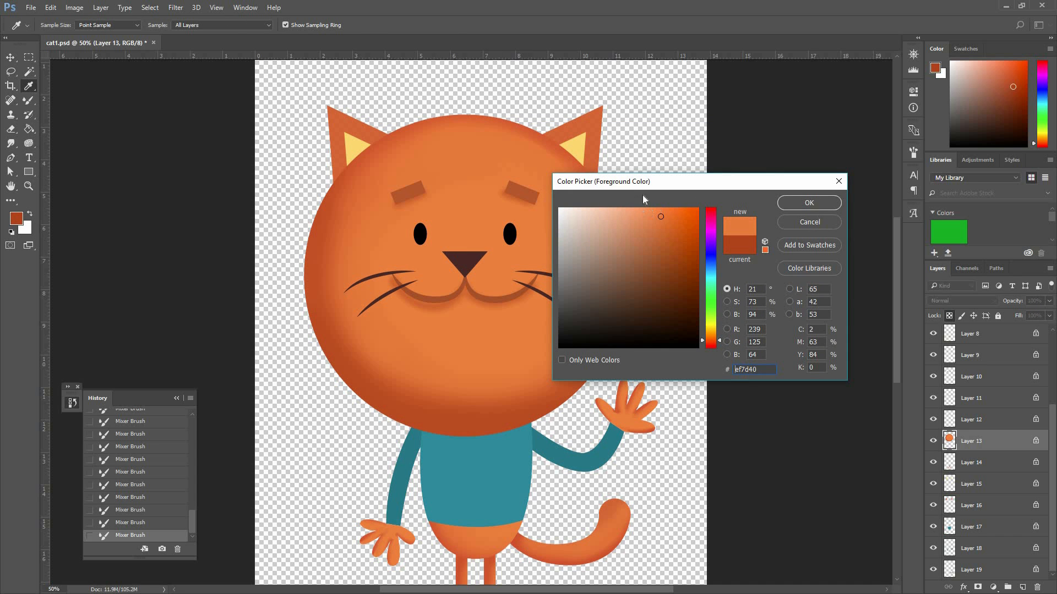
click(629, 213)
key(Return)
key(bracketright)
key(bracketright)
key(bracketright)
drag(509, 160, 545, 165)
mouse_move(583, 241)
mouse_down()
mouse_move(572, 226)
mouse_move(588, 222)
mouse_up()
mouse_move(459, 165)
mouse_down()
mouse_move(465, 149)
mouse_move(424, 124)
mouse_up()
- Paint a light rim along the head's lower-left edge with a 150 px brush
key(bracketleft)
key(bracketleft)
key(bracketleft)
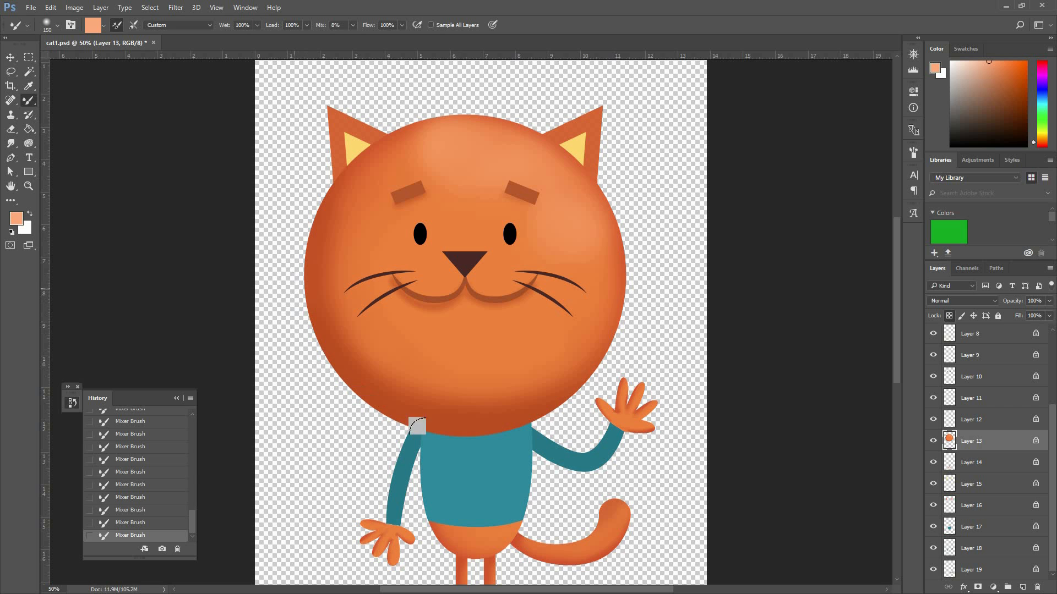
mouse_move(295, 283)
mouse_down()
mouse_move(318, 365)
mouse_move(485, 438)
mouse_up()
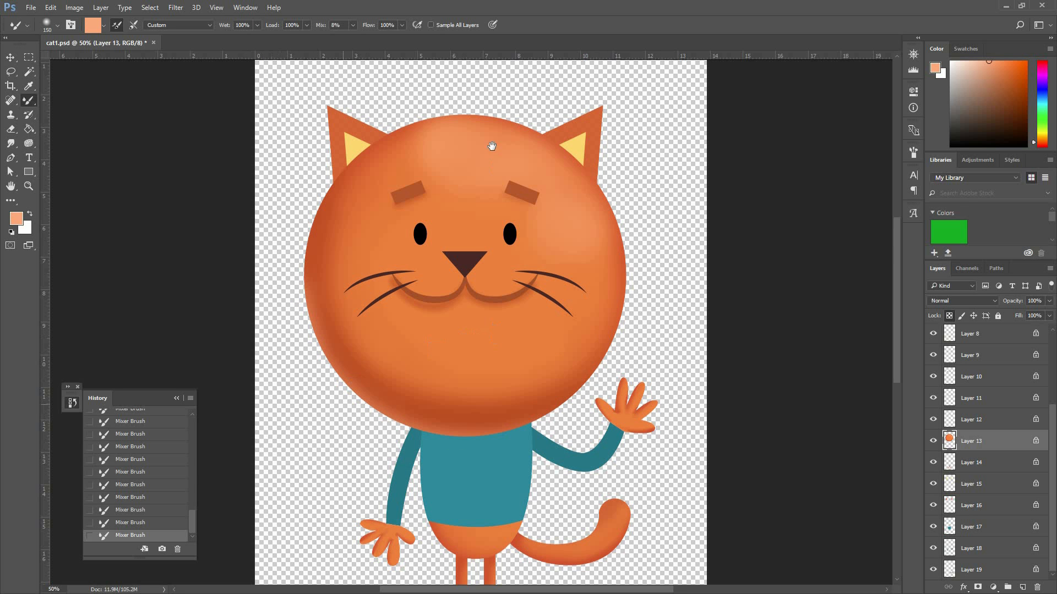
- Paint a soft peach highlight on the tip of the tail on Layer 19 with an 80 px brush
scroll(492, 146, down, 5)
key(v)
click(572, 352)
key(b)
mouse_move(529, 363)
mouse_down()
mouse_move(610, 322)
mouse_move(611, 352)
mouse_move(611, 319)
mouse_move(621, 336)
mouse_up()
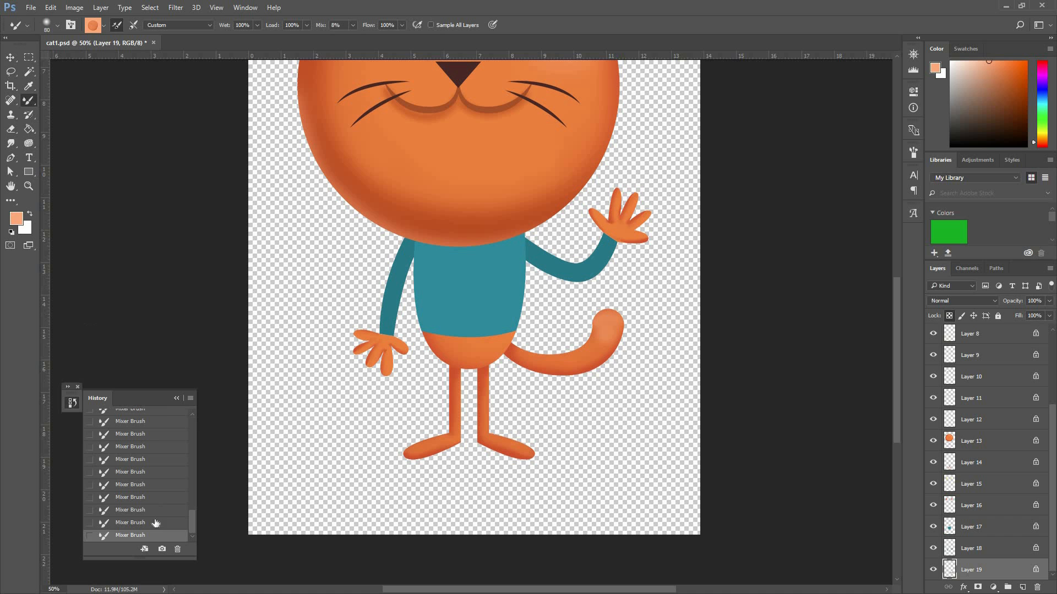
- Undo the last highlight strokes on the tail and restore them
key(ctrl+z)
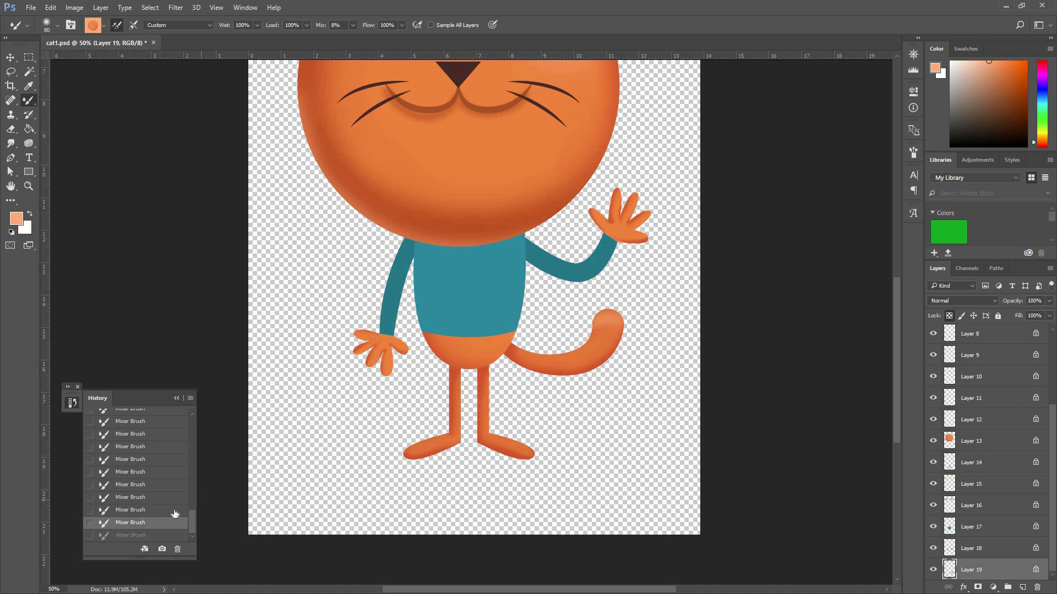
click(163, 513)
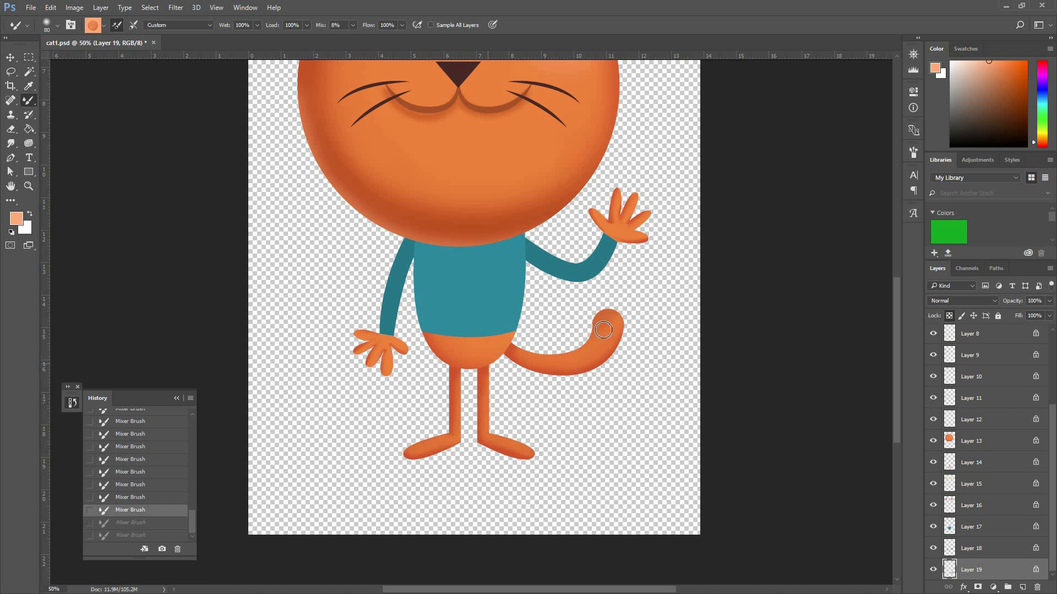
key(ctrl+shift+z)
key(ctrl+shift+z)
key(ctrl+z)
key(ctrl+shift+z)
- Add a soft peach highlight to the orange lower belly on Layer 8 with the 80 px Mixer Brush
key(v)
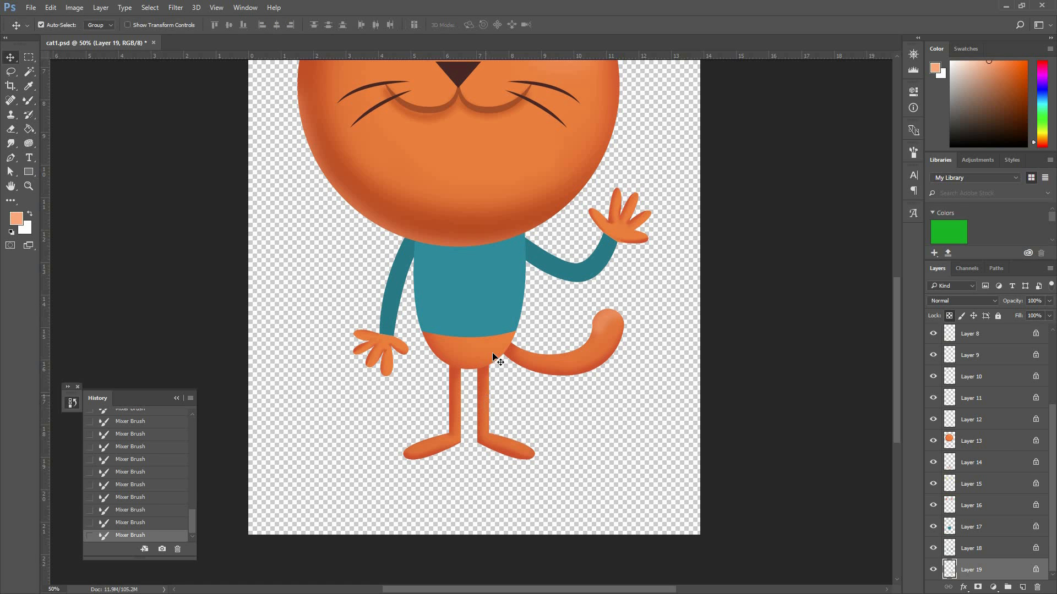
click(476, 349)
key(b)
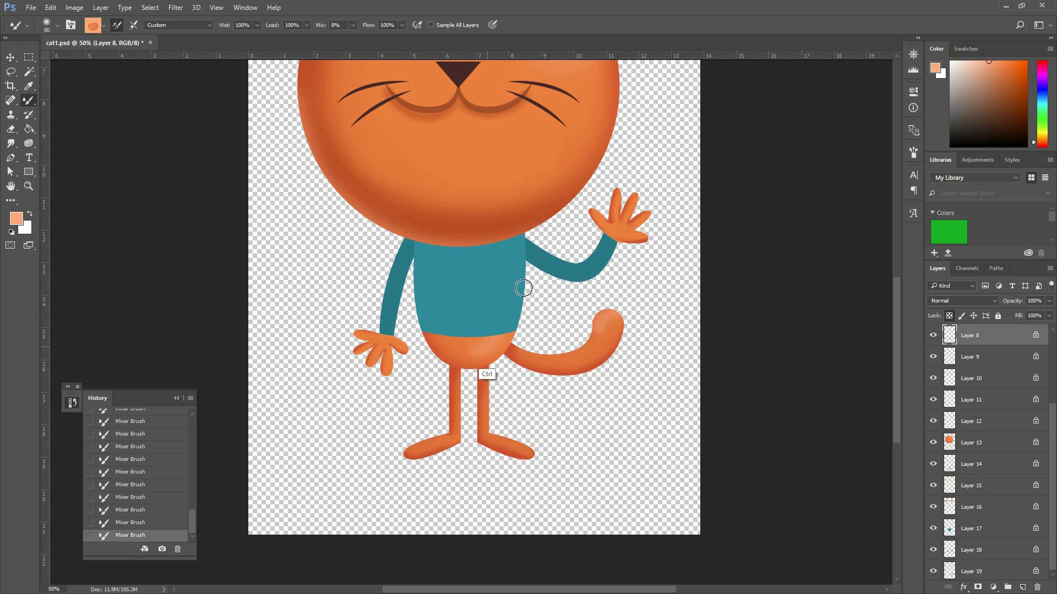
- Sample the medium orange of the face as the foreground colour
scroll(573, 462, up, 5)
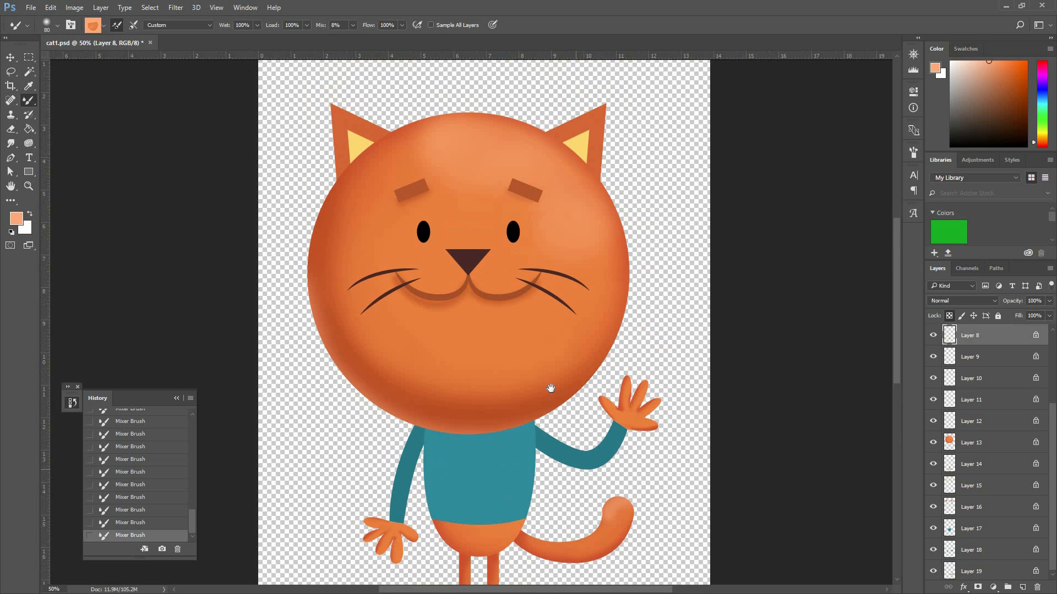
key(v)
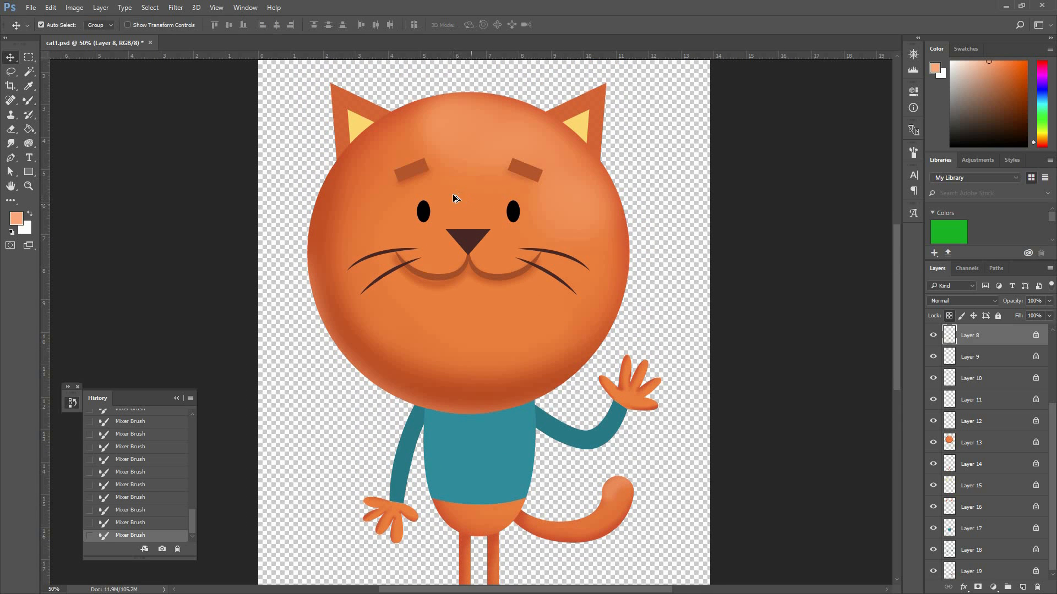
click(22, 217)
click(549, 199)
key(Return)
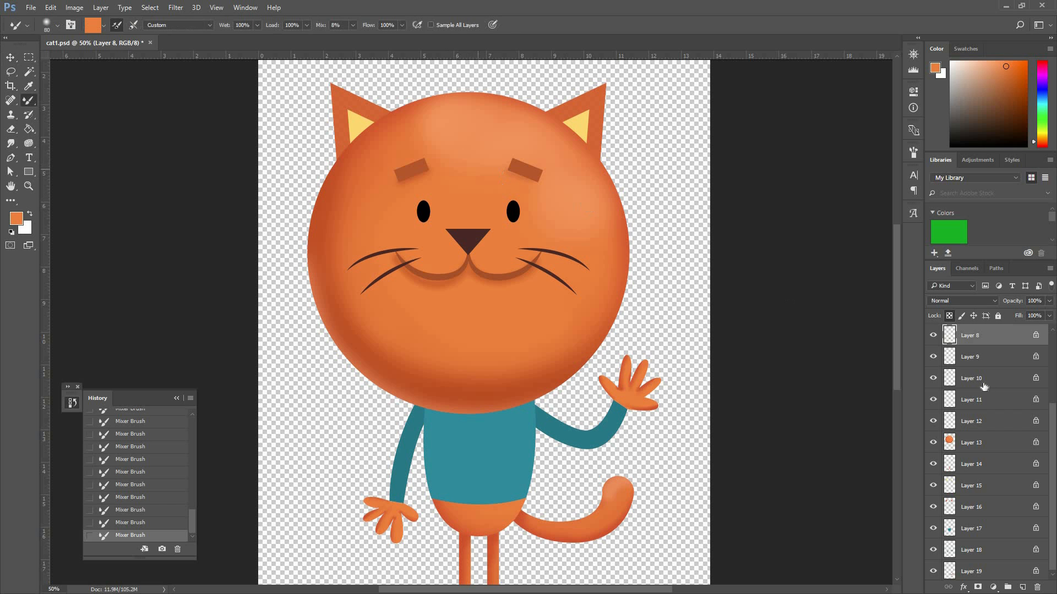
- Soften the forehead and upper-right head highlights on Layer 13 with the Mixer Brush enlarged to 200 px
click(948, 445)
key(bracketright)
key(bracketright)
key(bracketright)
key(bracketright)
key(bracketright)
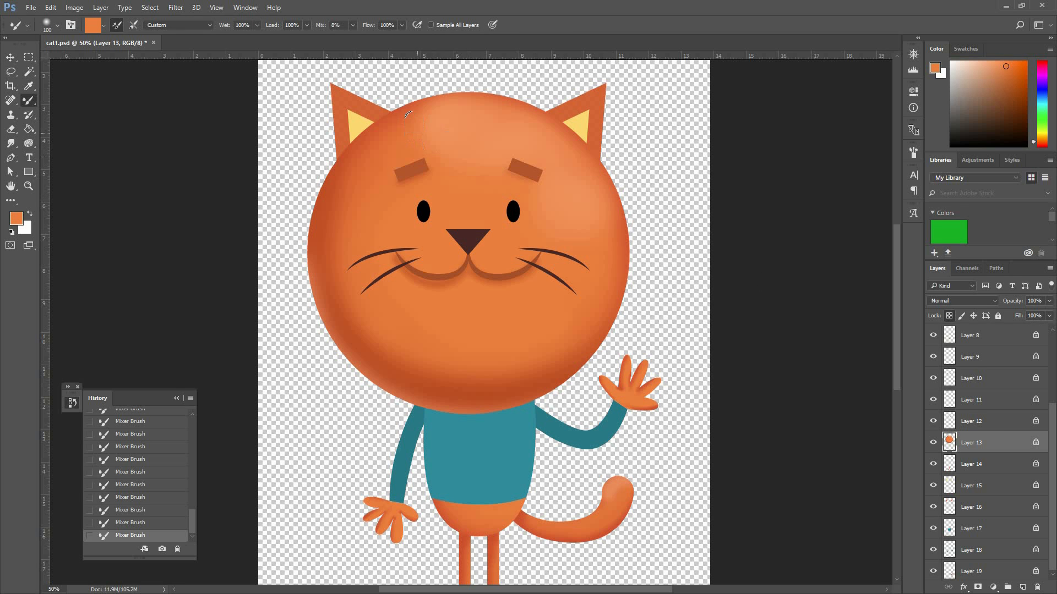
drag(419, 114, 463, 145)
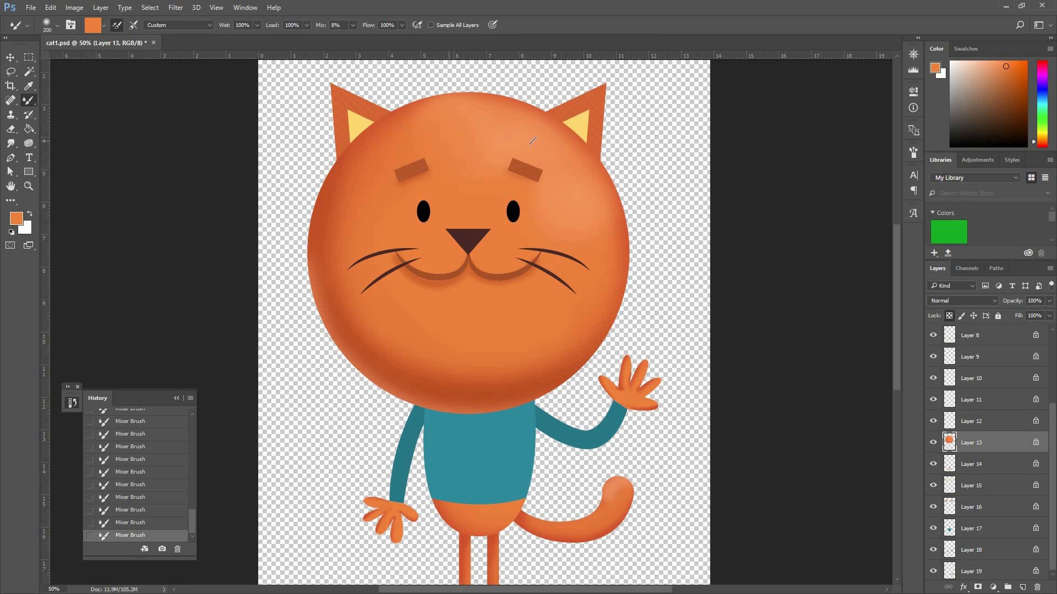
drag(549, 209, 589, 221)
drag(420, 115, 508, 132)
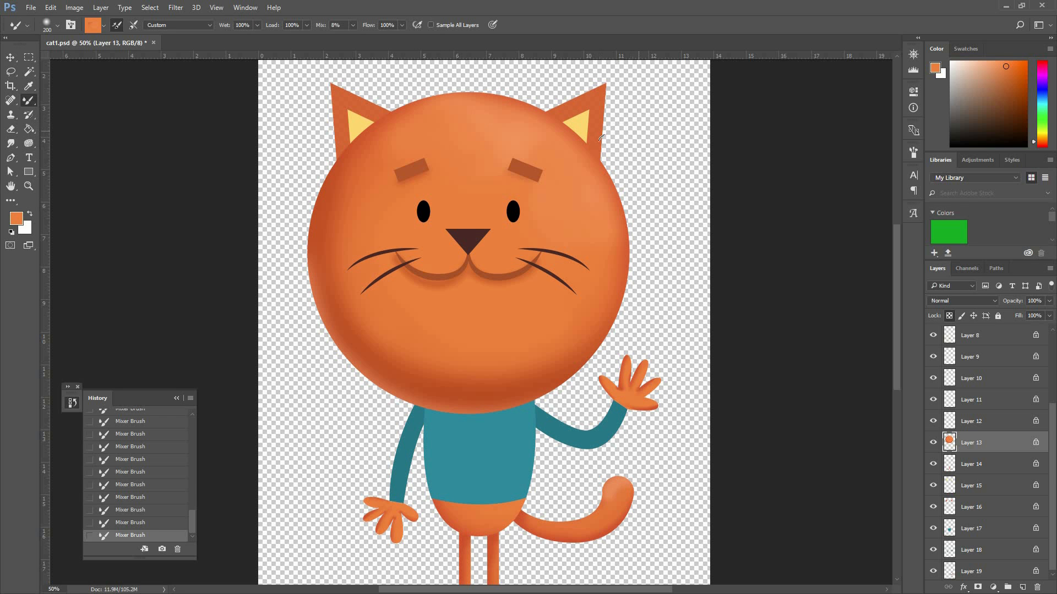
- Select the ear shapes on Layer 16 and set the foreground colour to the dark red-orange af4320
click(322, 264)
click(808, 203)
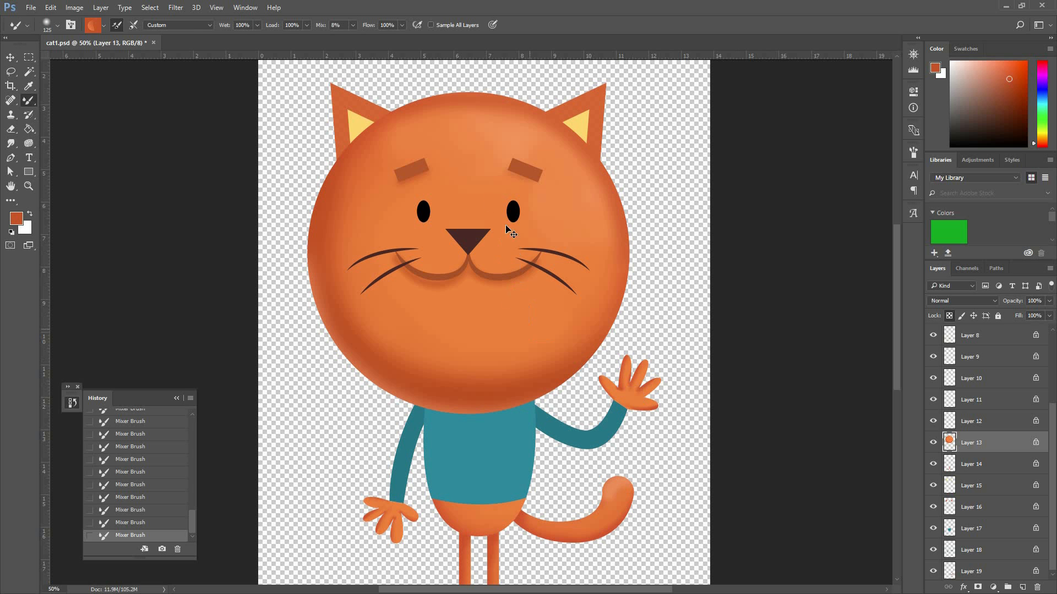
key(v)
click(355, 124)
click(16, 218)
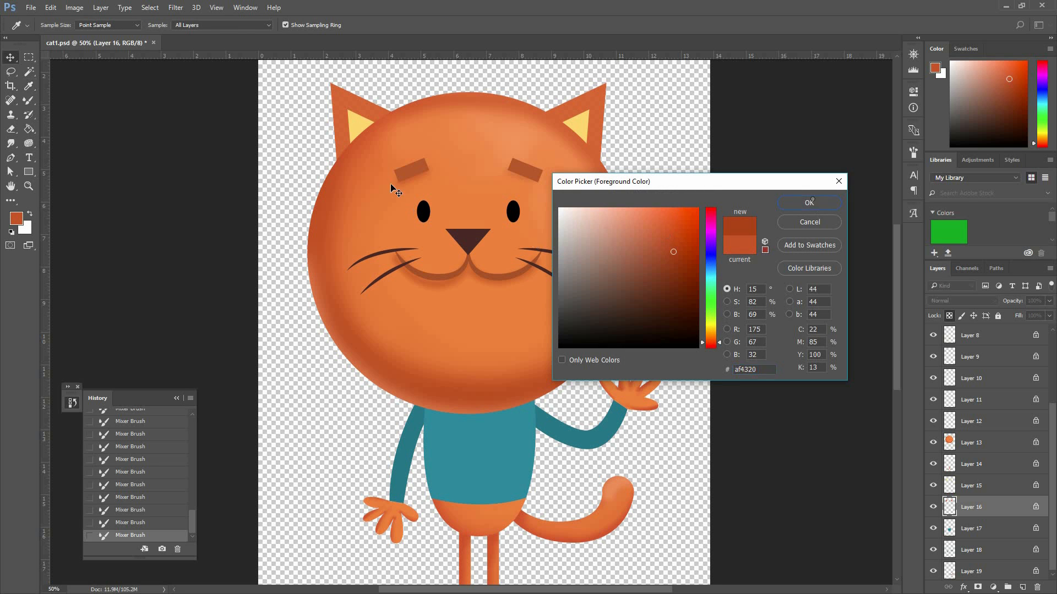
click(810, 203)
- Shade both outer ears on Layer 16 with the dark red-orange Mixer Brush, reducing the brush to 90 px
click(389, 116)
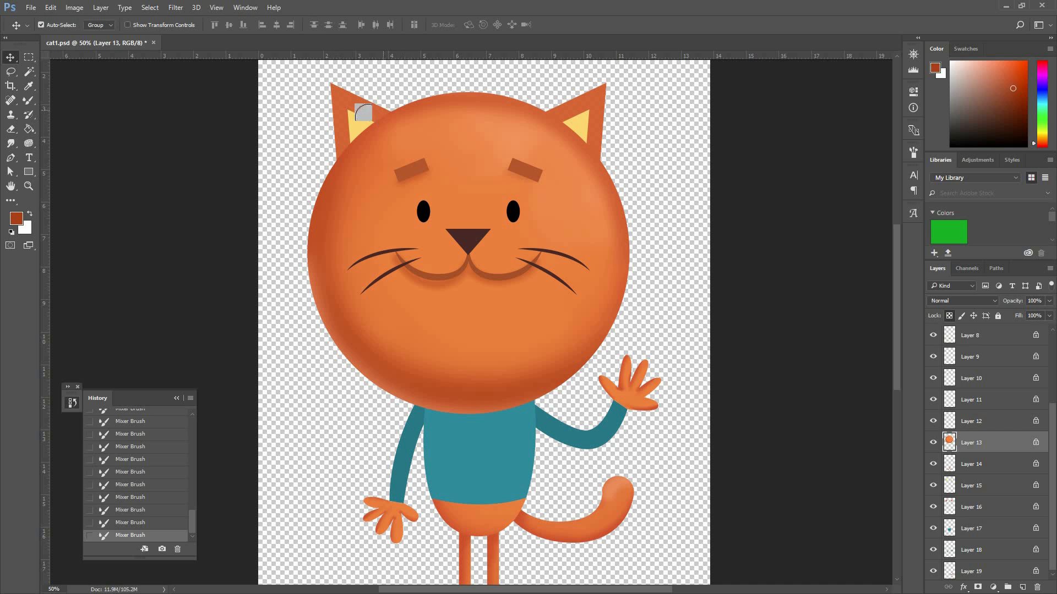
key(b)
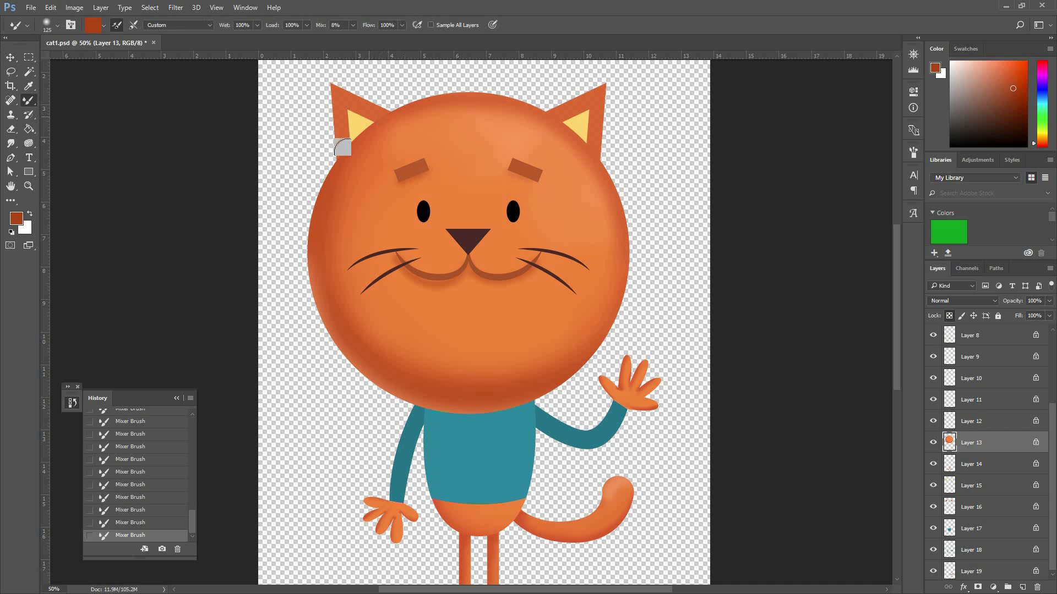
ctrl+click(337, 117)
mouse_move(347, 149)
mouse_down()
mouse_move(420, 123)
mouse_move(477, 149)
mouse_up()
key(bracketleft)
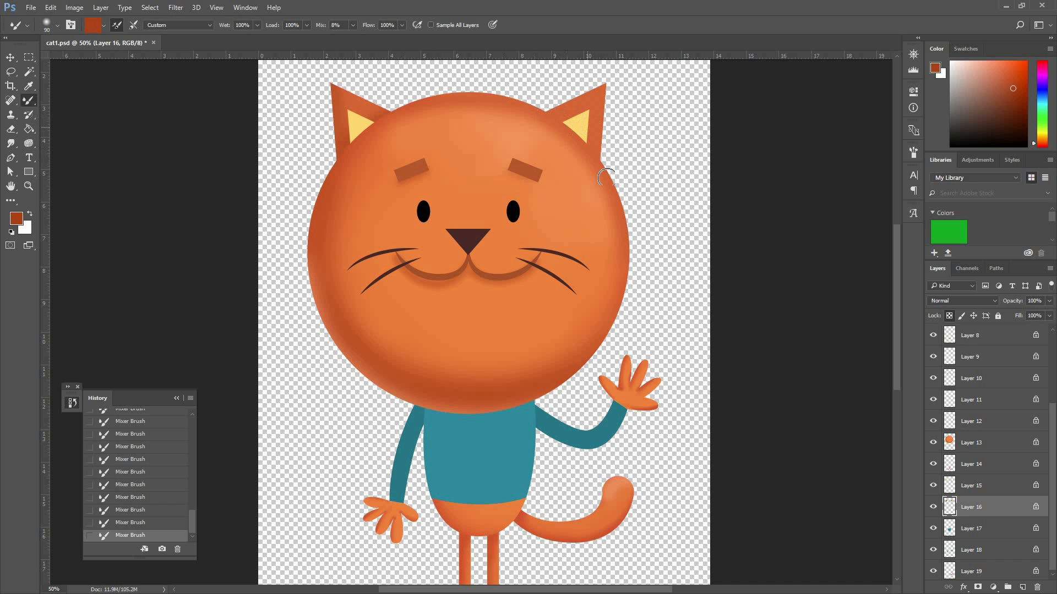
mouse_move(554, 117)
mouse_down()
mouse_move(587, 79)
mouse_move(596, 86)
mouse_up()
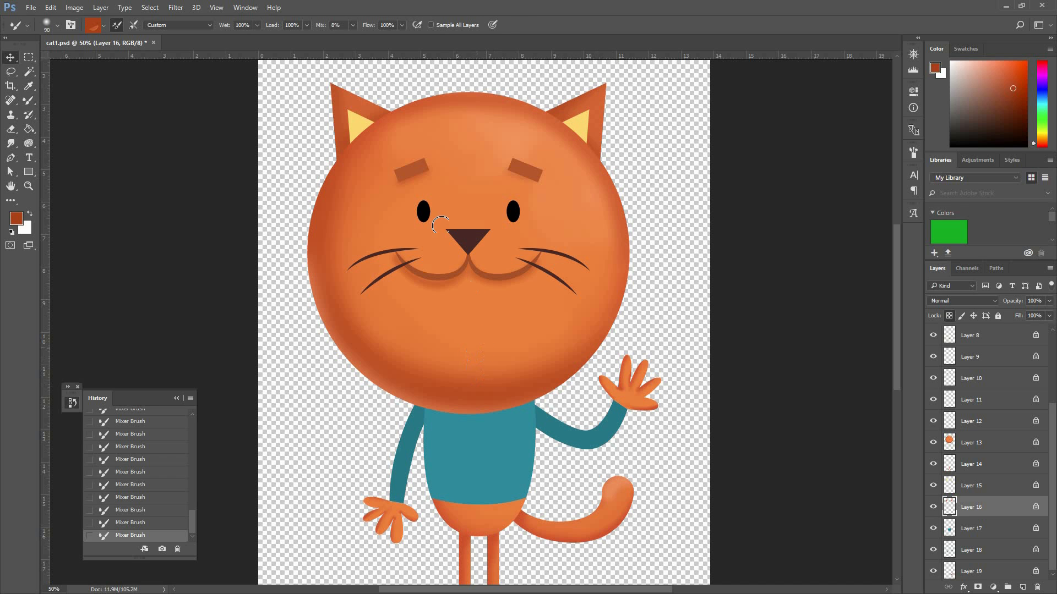
- Paint a soft shadow around the eyebrows on Layer 13 with the 50 px Mixer Brush
ctrl+click(471, 284)
drag(534, 177, 512, 170)
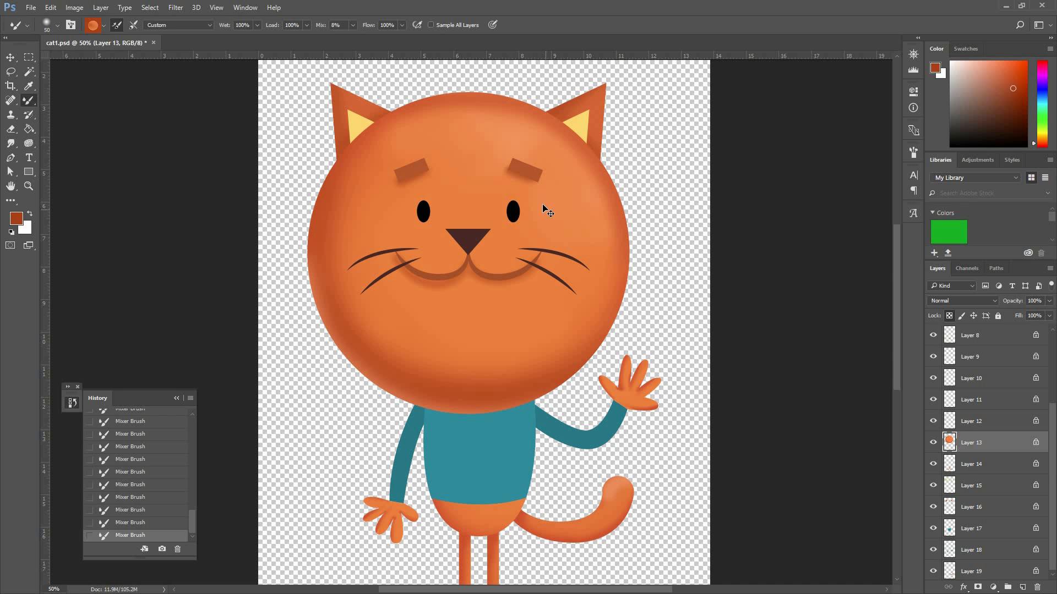
- Broaden the shadow along the lower-left side of the head on Layer 13 with the Mixer Brush enlarged to 400 px
key(ctrl+minus)
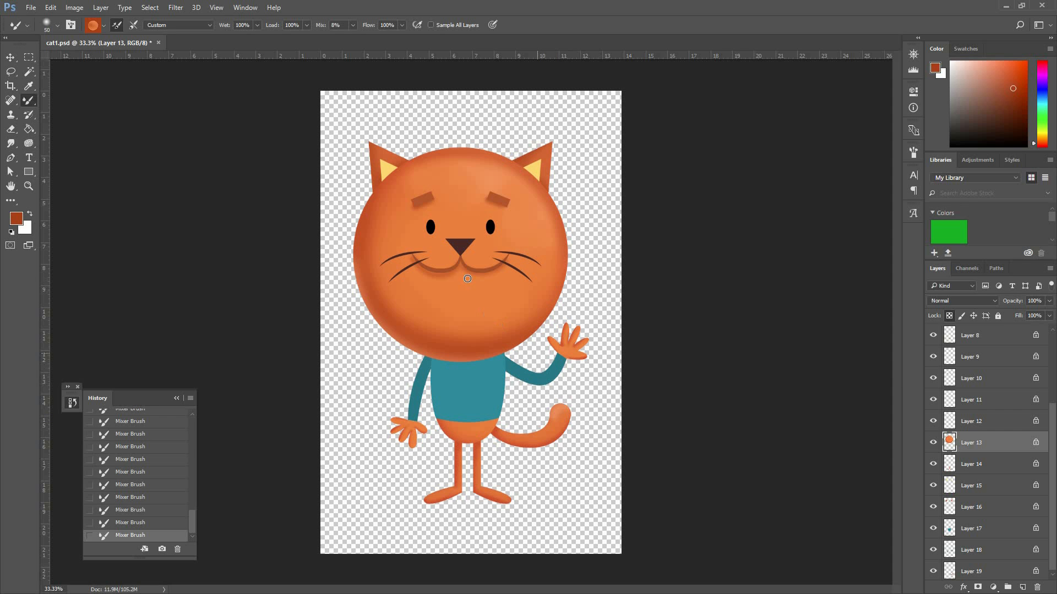
key(bracketright)
key(bracketright)
key(bracketright)
key(bracketright)
key(bracketright)
key(bracketright)
key(bracketright)
key(bracketright)
key(bracketright)
mouse_move(371, 251)
mouse_down()
mouse_move(520, 321)
mouse_move(548, 266)
mouse_up()
key(ctrl+z)
mouse_move(396, 276)
mouse_down()
mouse_move(380, 299)
mouse_move(618, 246)
mouse_up()
alt+click(462, 294)
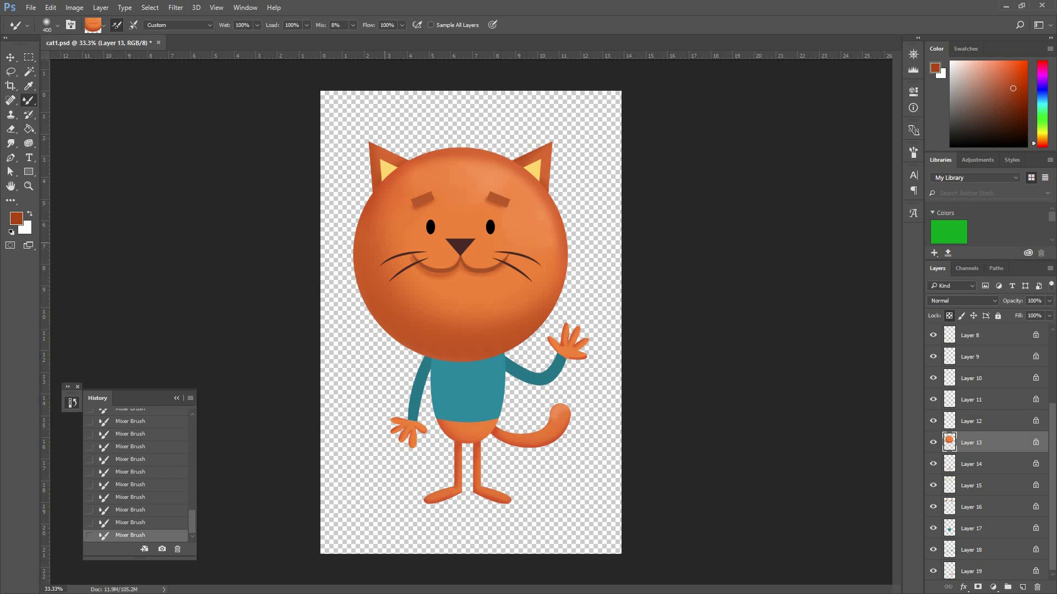
drag(388, 258, 542, 292)
- Sample the face's orange and blend it over the face and the head's upper-right side with a smaller Mixer Brush
click(449, 283)
click(807, 204)
mouse_move(393, 231)
mouse_down()
mouse_move(396, 302)
mouse_move(524, 295)
mouse_up()
key(bracketleft)
key(bracketleft)
key(bracketleft)
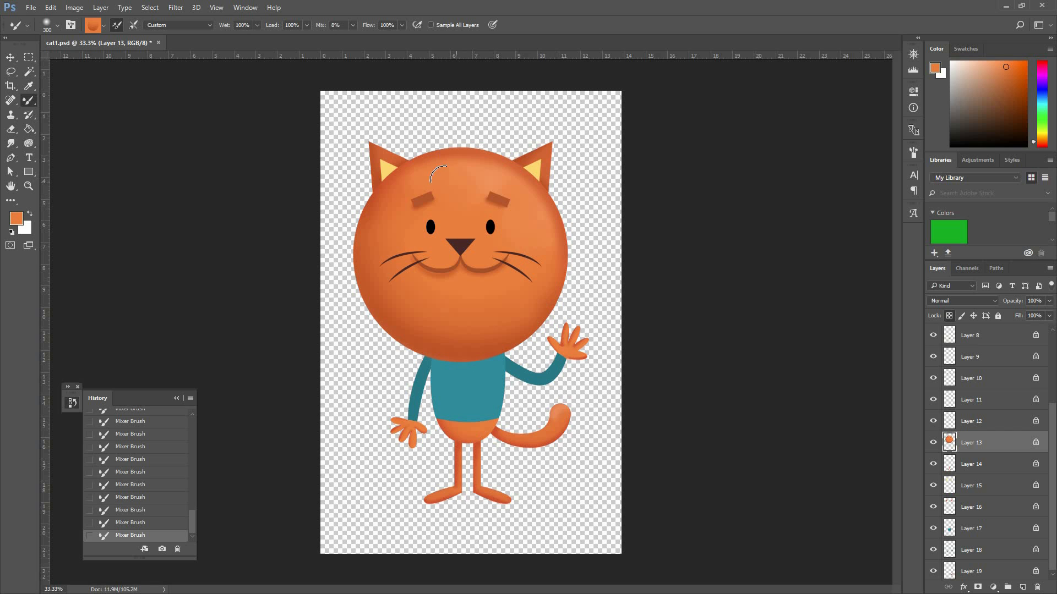
mouse_move(470, 169)
mouse_down()
mouse_move(500, 165)
mouse_move(485, 168)
mouse_move(530, 189)
mouse_move(559, 230)
mouse_move(557, 261)
mouse_up()
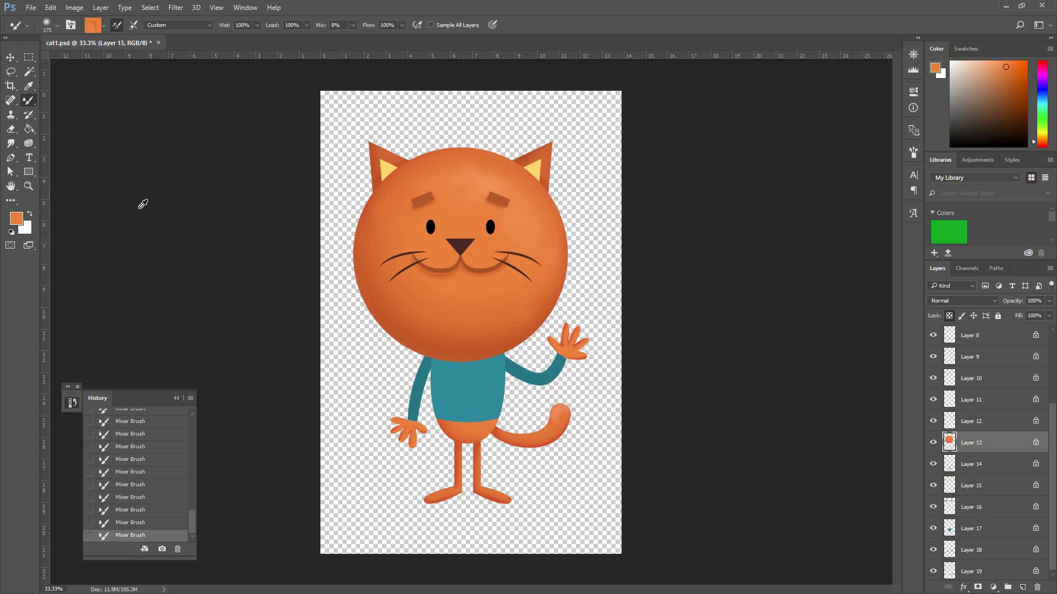
- Pick a darker burnt orange and deepen the shading around the head on Layer 13 with the 300 px Mixer Brush
click(16, 218)
click(667, 239)
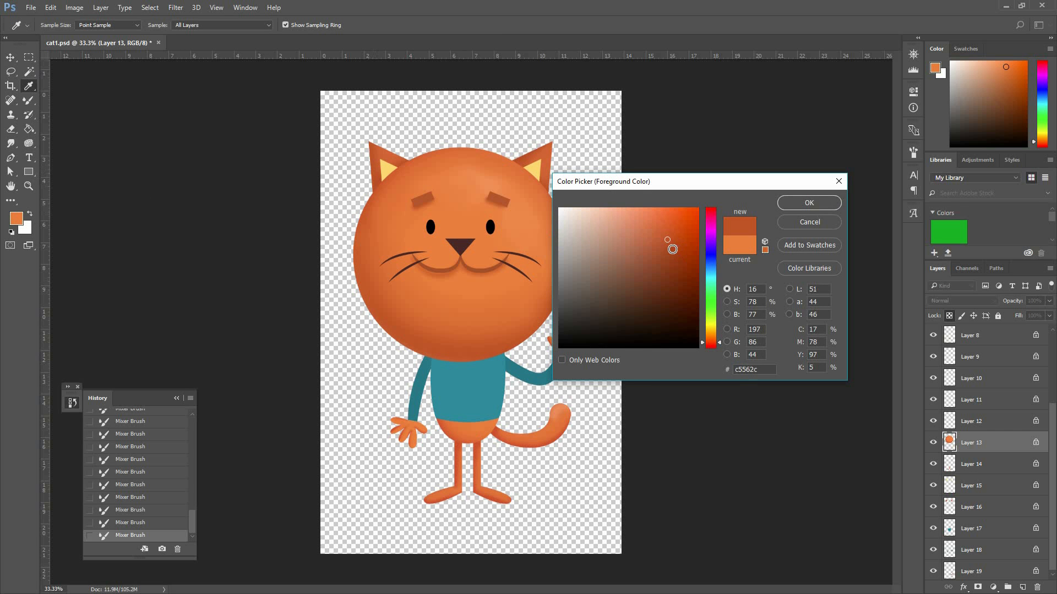
click(809, 203)
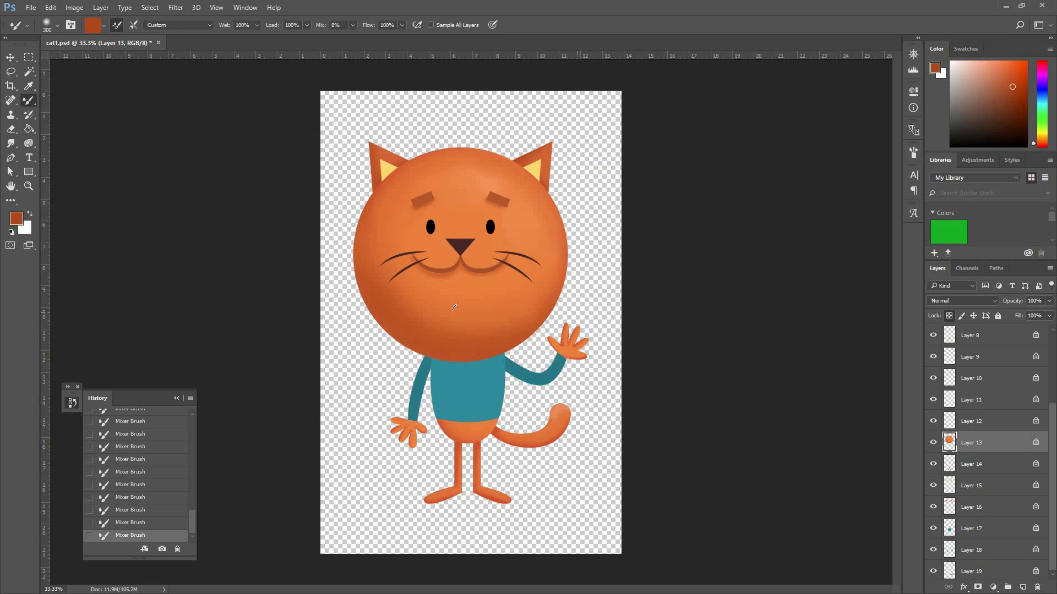
drag(383, 142, 407, 126)
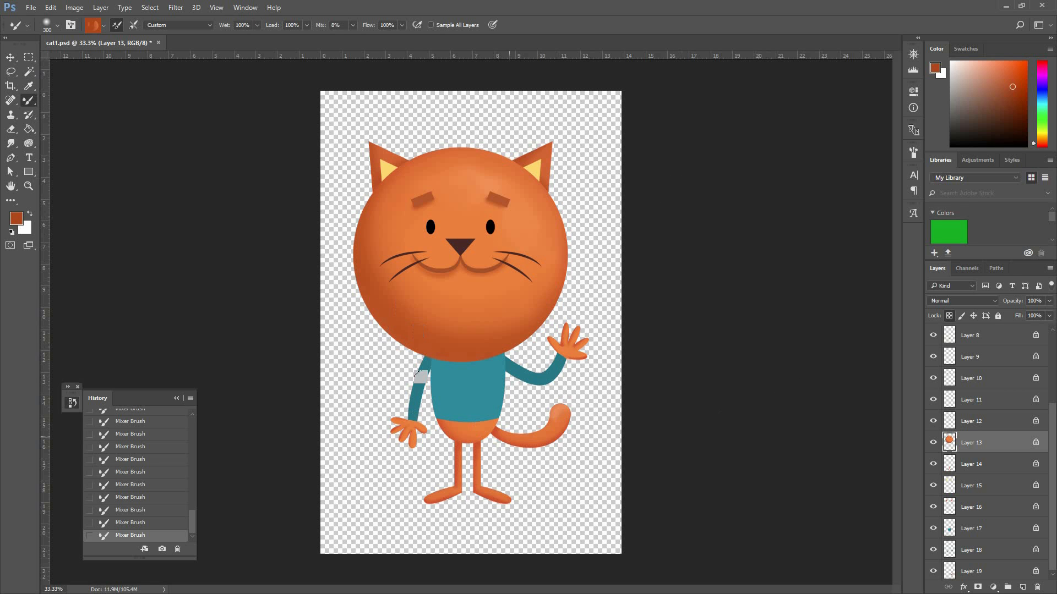
- Shade the yellow inner ears on Layer 15 with darker mustard tones based on their sampled colour
ctrl+click(386, 169)
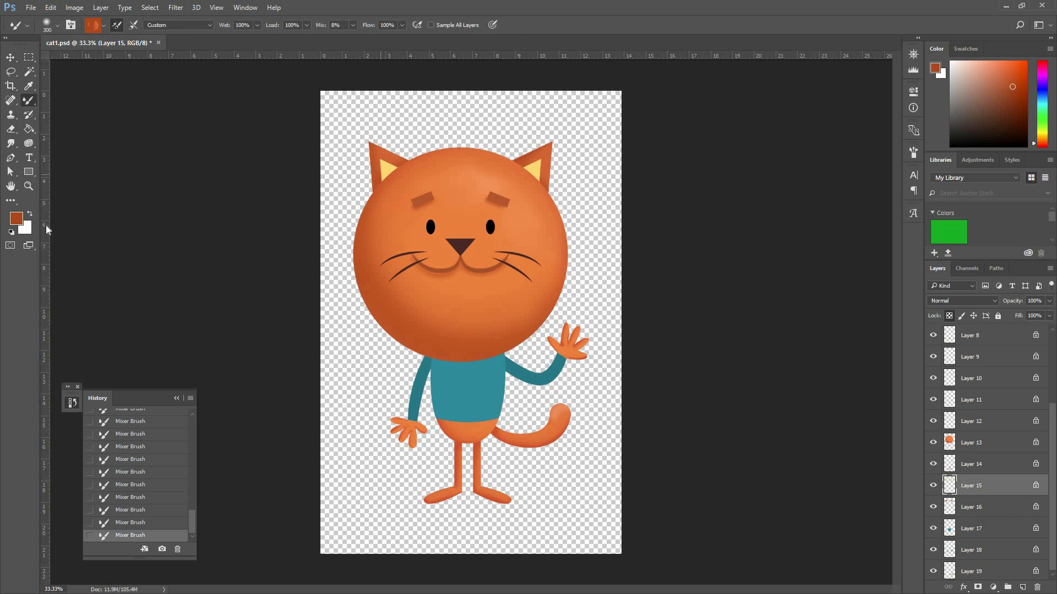
click(386, 170)
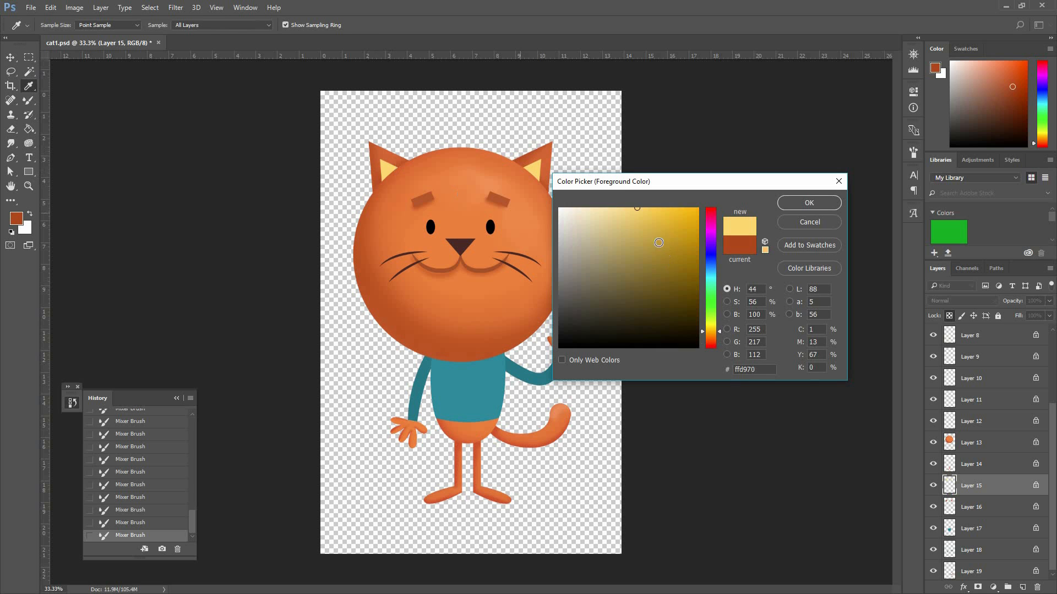
click(653, 230)
click(796, 203)
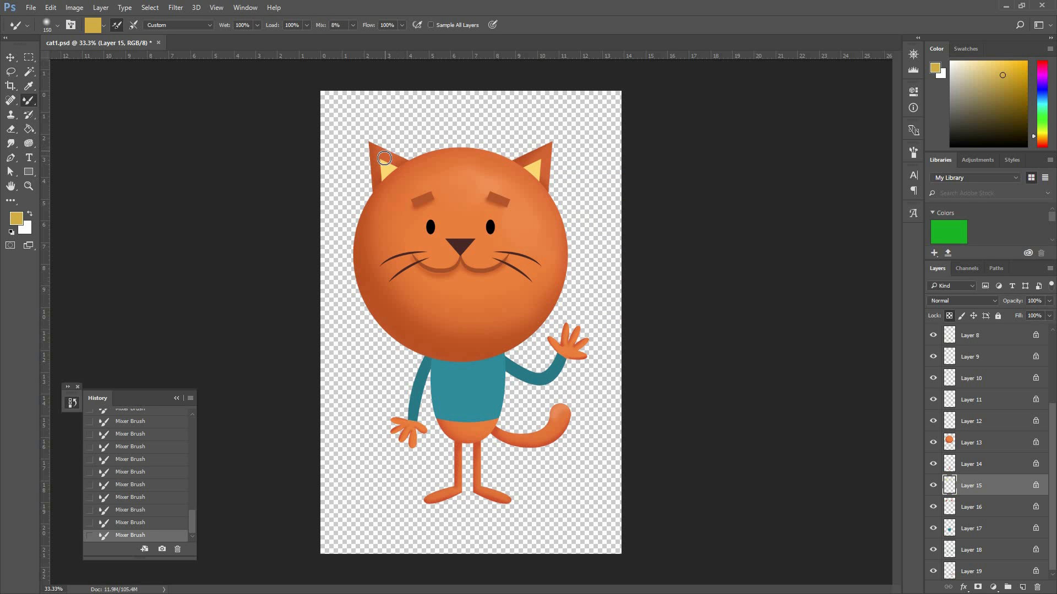
drag(411, 173, 395, 163)
drag(546, 151, 540, 197)
click(808, 203)
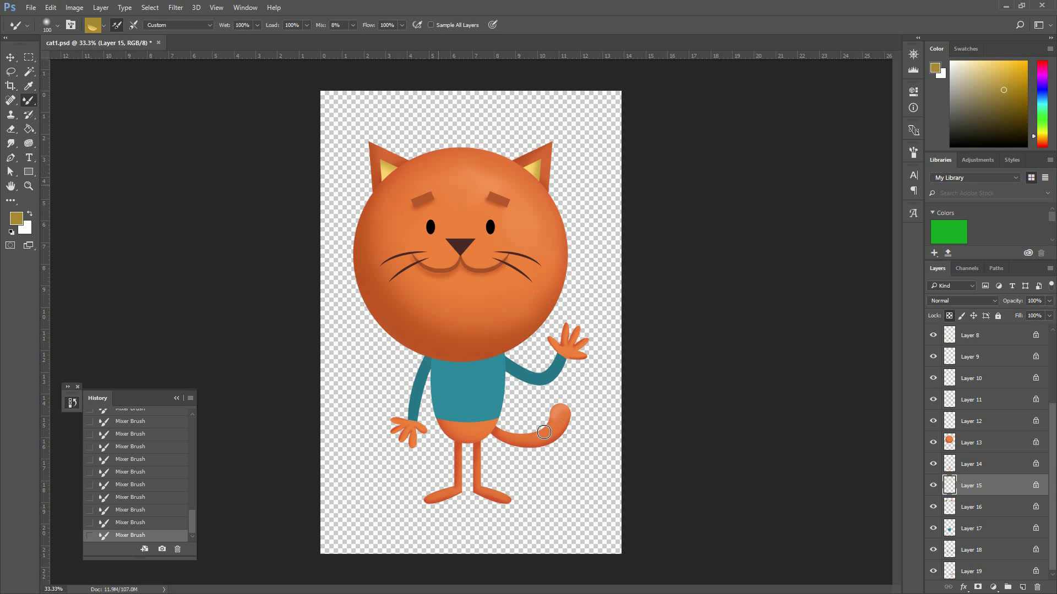
- Select the teal shirt on Layer 17 and set the foreground colour to the darker blue 16668b
key(v)
ctrl+click(476, 392)
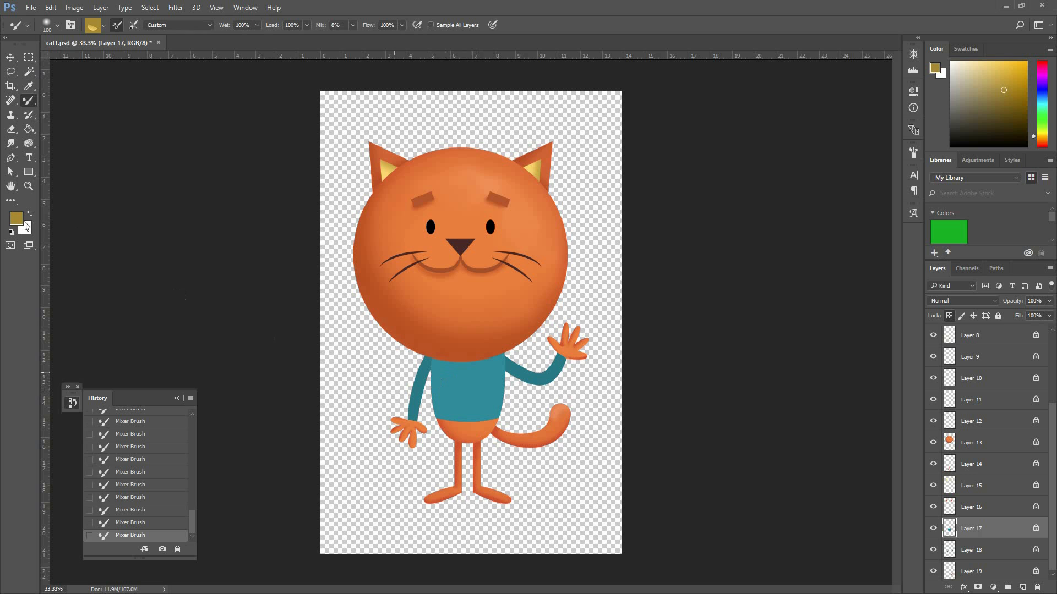
click(456, 393)
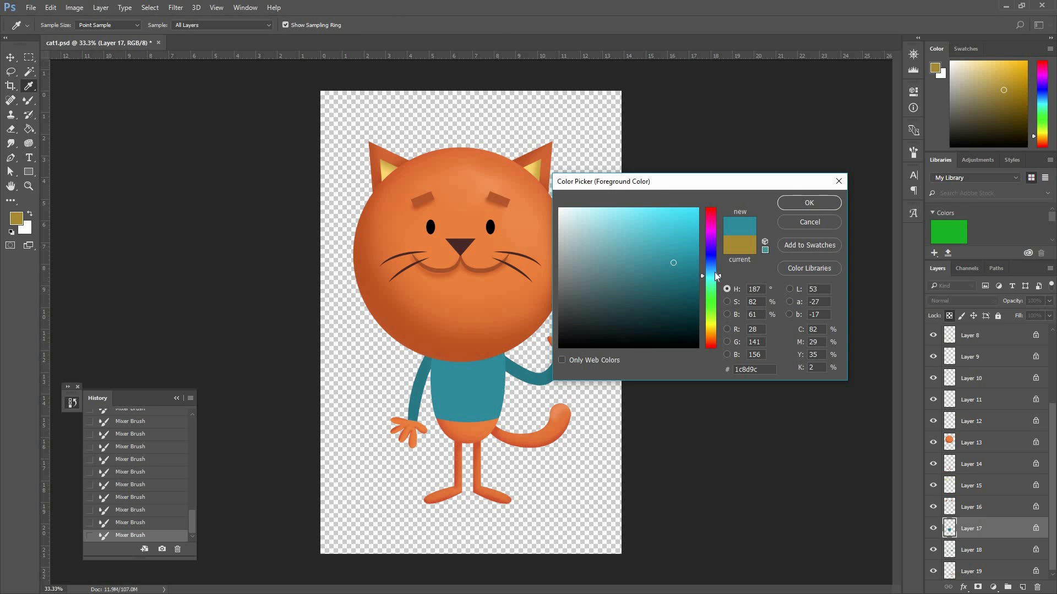
drag(716, 275, 716, 272)
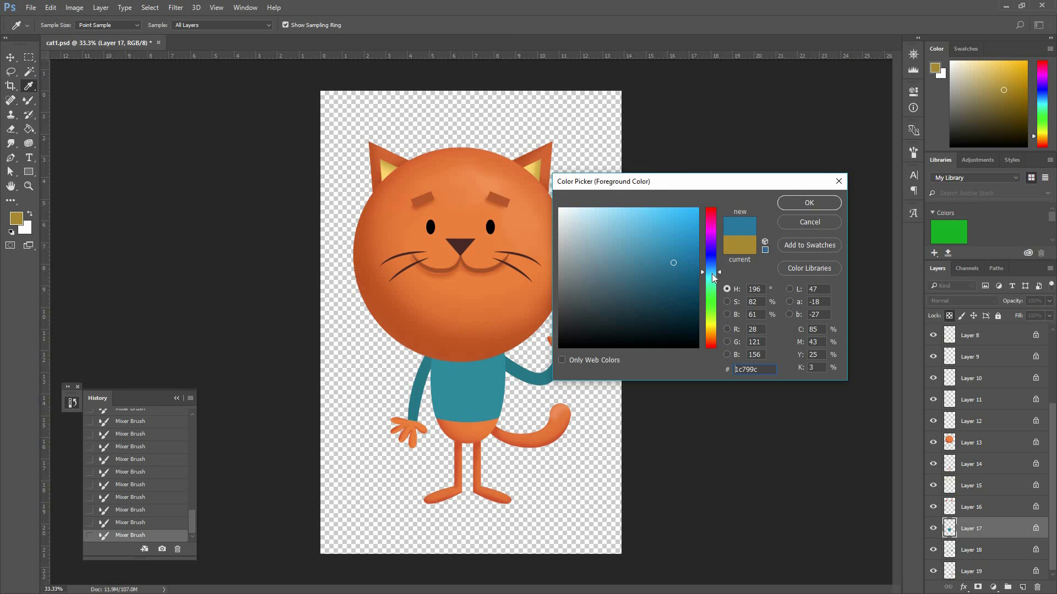
click(796, 204)
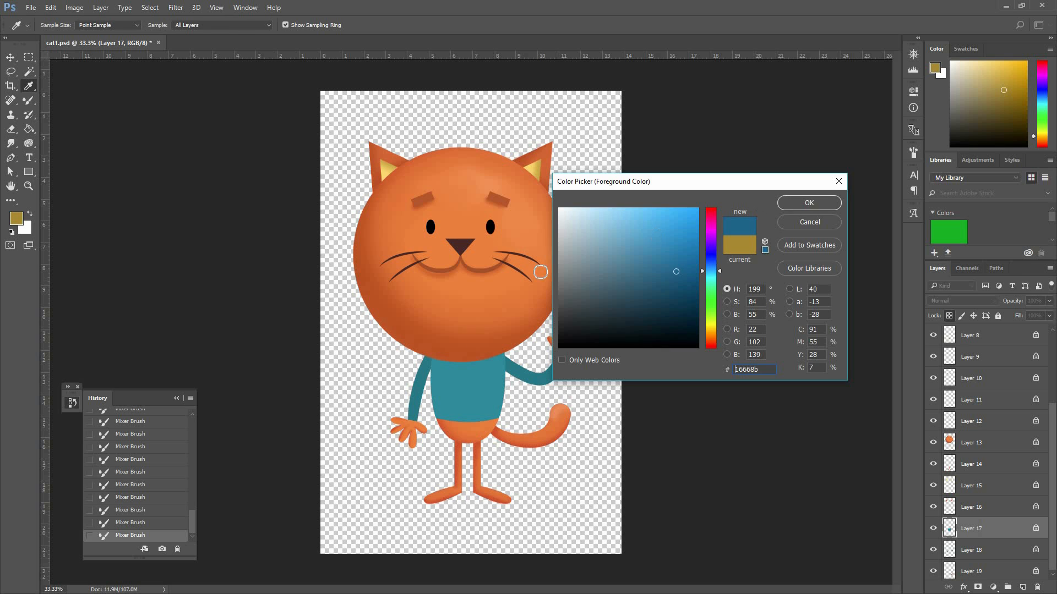
- Shade the sides of the shirt in blue with the Mixer Brush at 250 px, reducing it for the narrower edges
key(bracketright)
key(bracketright)
key(bracketright)
key(bracketright)
key(bracketright)
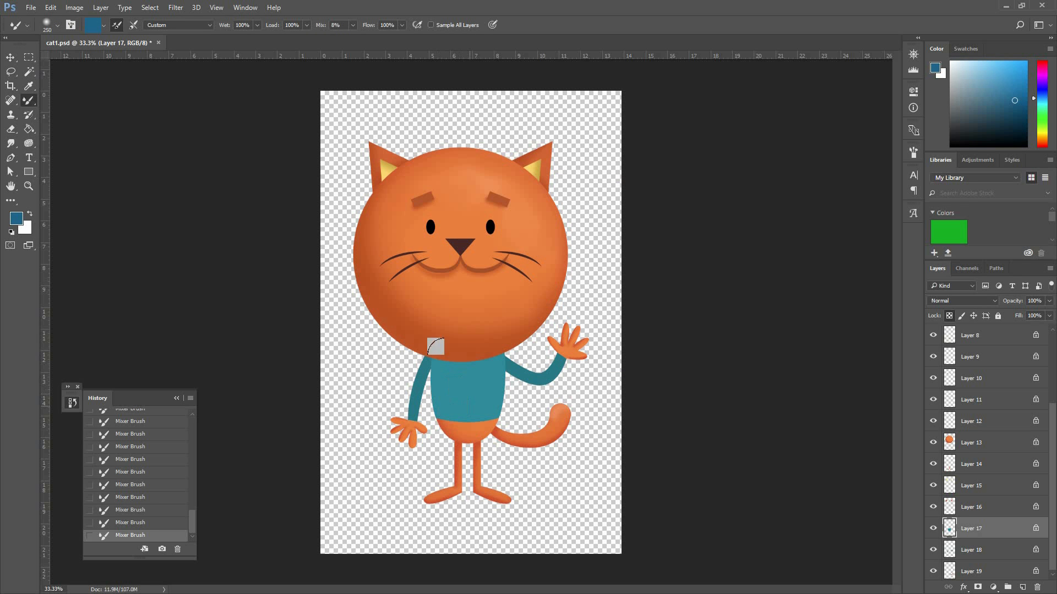
drag(447, 357, 441, 408)
key(bracketleft)
key(bracketleft)
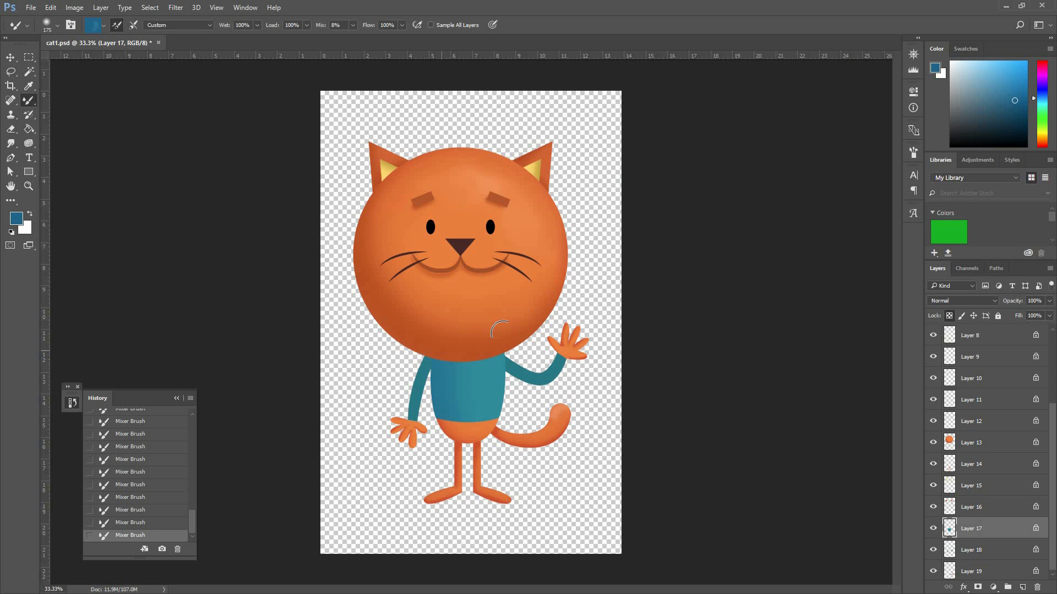
key(bracketleft)
- Pick a dark navy blue and shade both sleeves on Layer 18 with the 125 px Mixer Brush
click(417, 393)
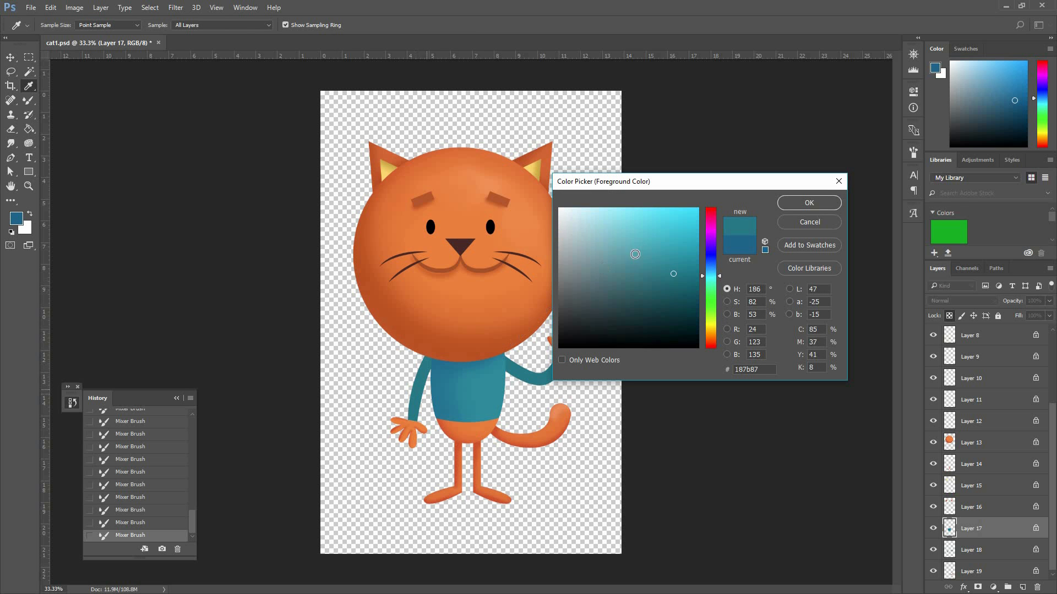
click(679, 288)
click(711, 265)
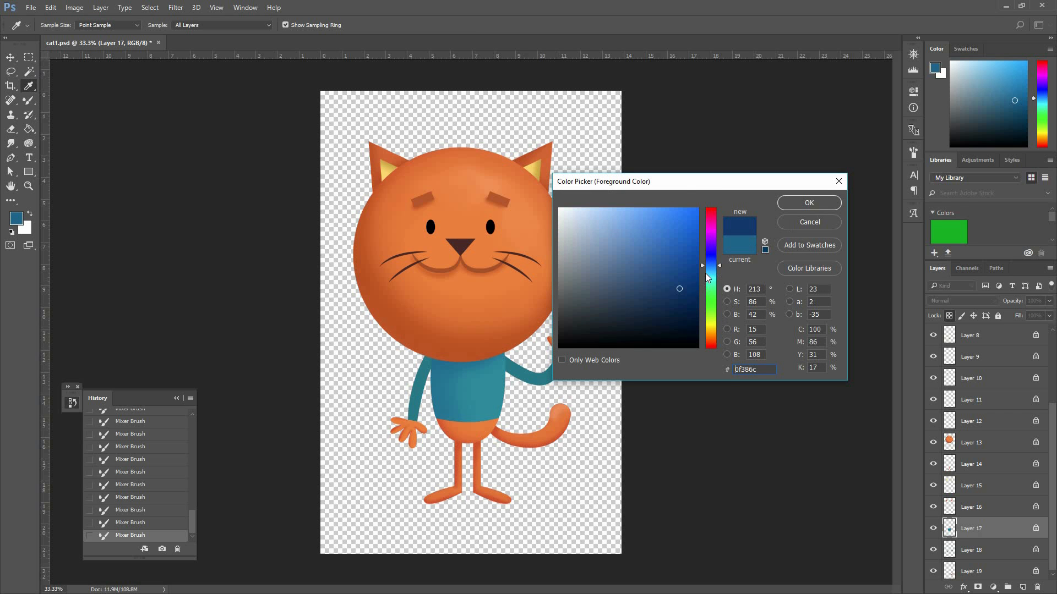
click(808, 203)
key(v)
click(423, 391)
key(b)
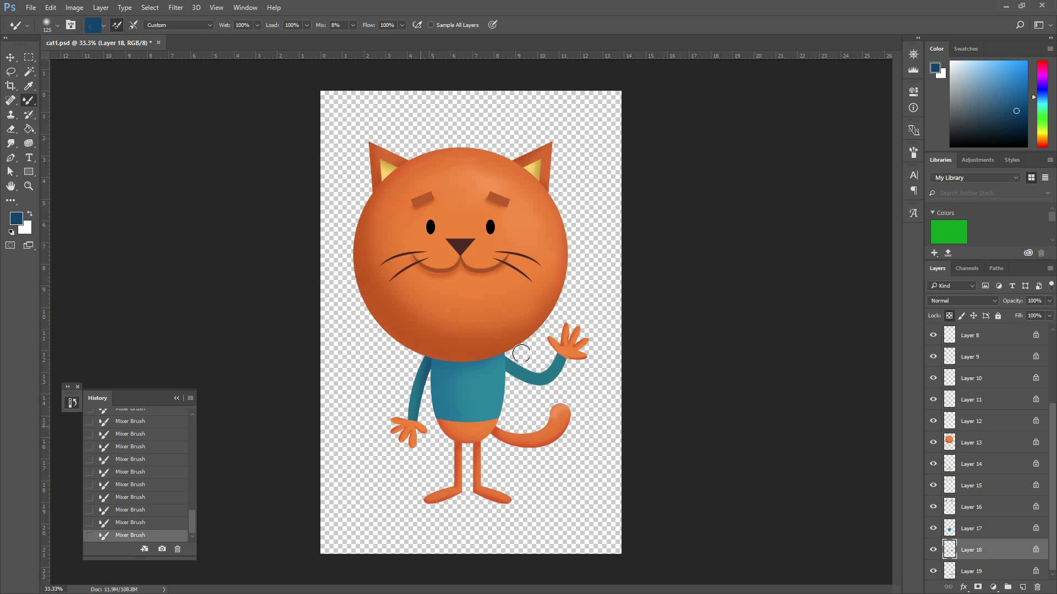
drag(507, 364, 551, 390)
- Darken the shirt's neckline beneath the head and its right edge on Layer 17, reducing the Mixer Brush to 90 px
click(971, 529)
drag(421, 356, 532, 317)
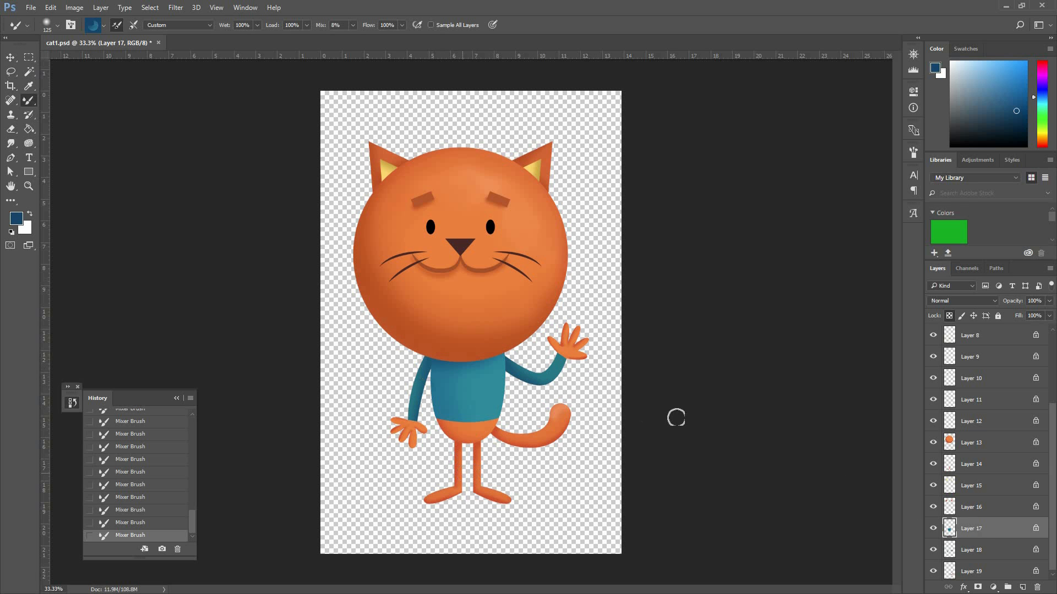
key([)
drag(496, 416, 504, 330)
key([)
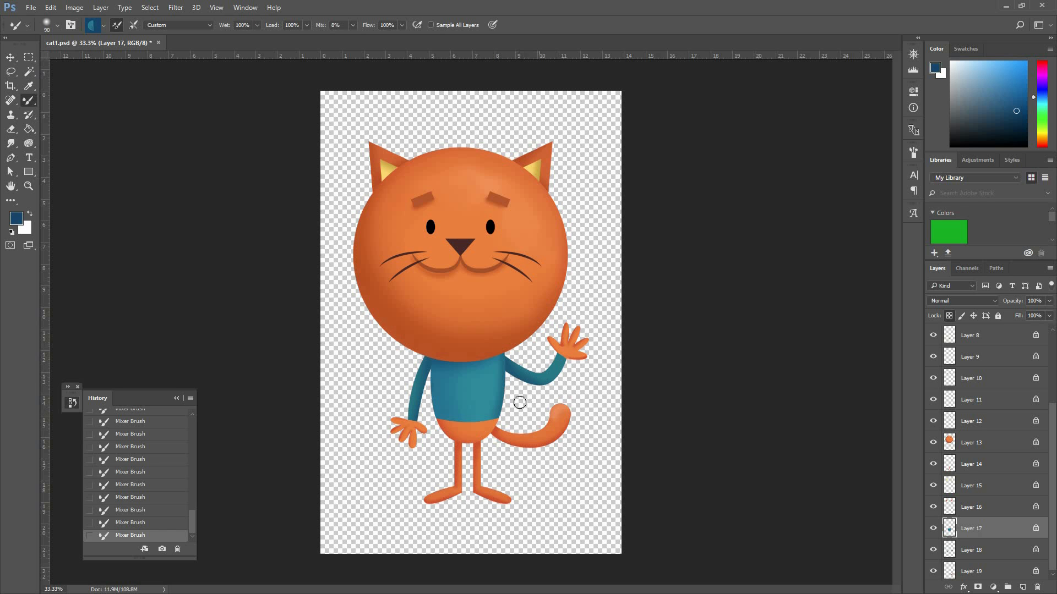
- Sample the shirt's mid blue and enlarge the Mixer Brush to blend the shirt's shading on Layer 17
click(441, 381)
click(796, 200)
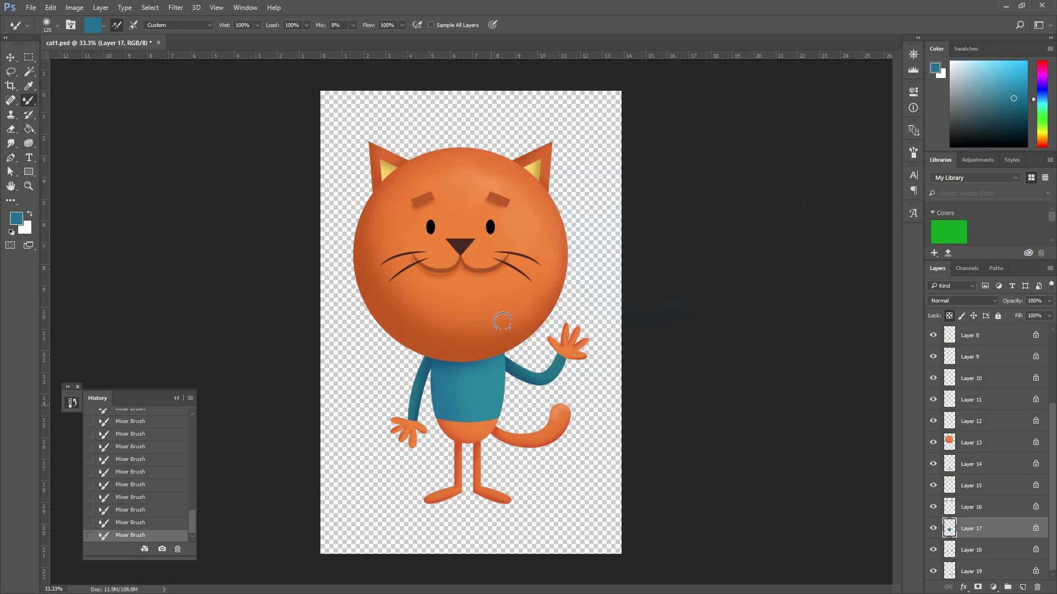
key(bracketright)
key(bracketright)
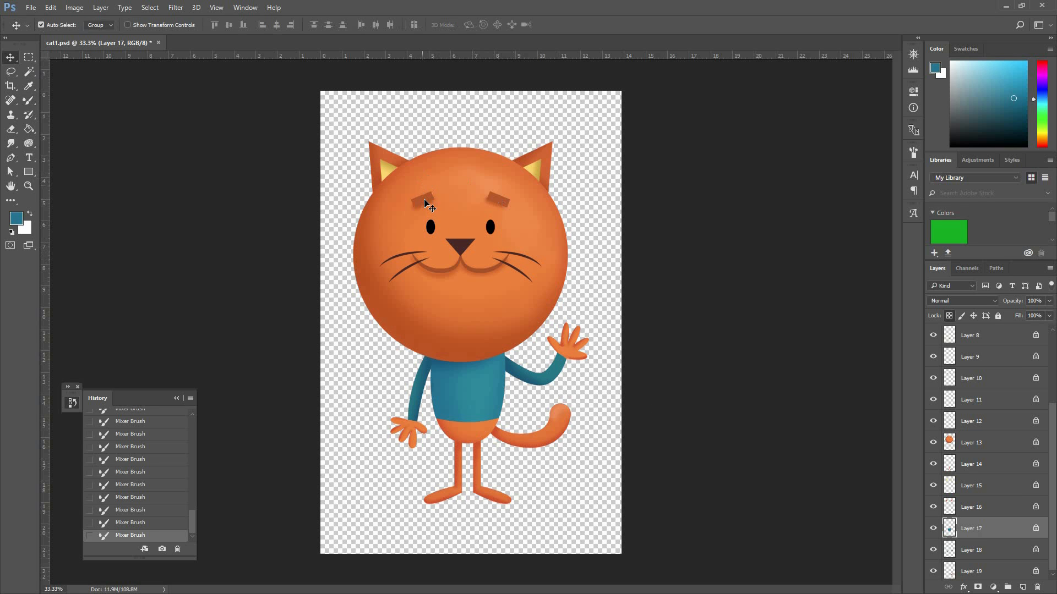
- Shade the eyebrows on Layer 10 with a dark reddish brown using a small Mixer Brush
ctrl+click(428, 204)
click(420, 202)
click(667, 257)
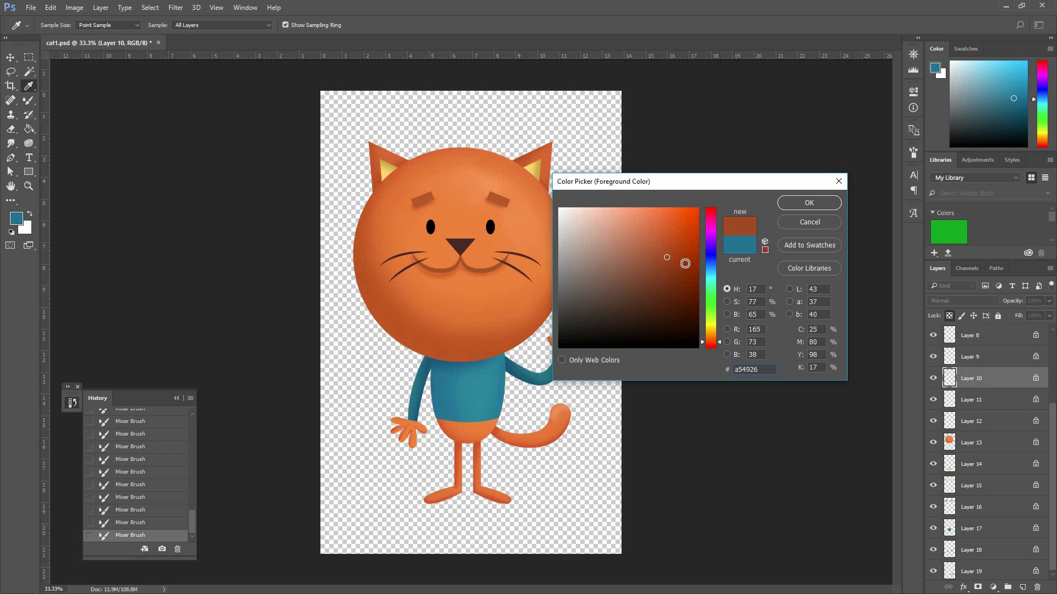
click(686, 262)
key(Return)
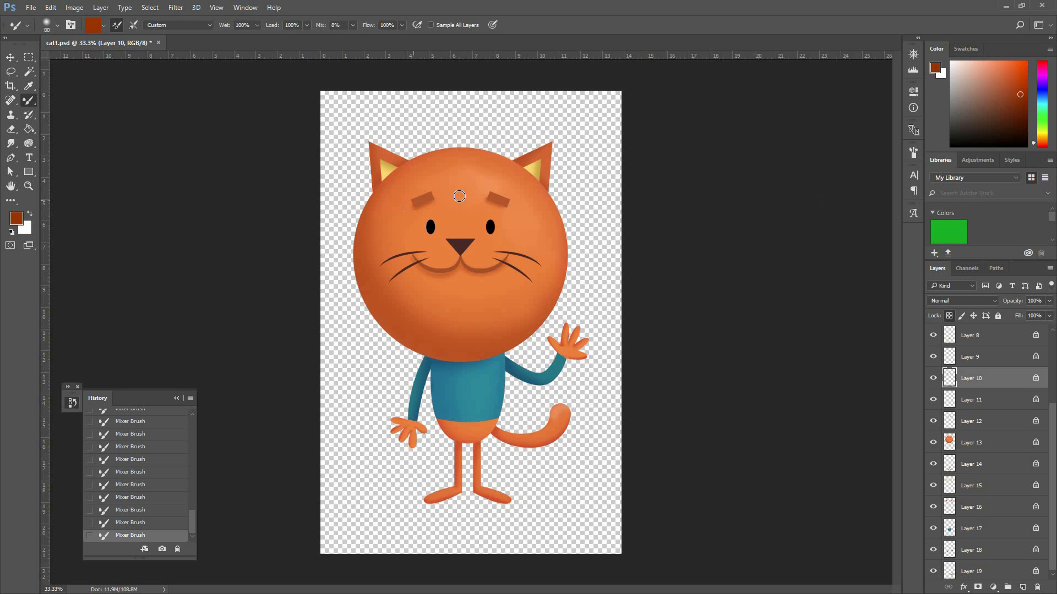
drag(485, 208, 520, 223)
key(v)
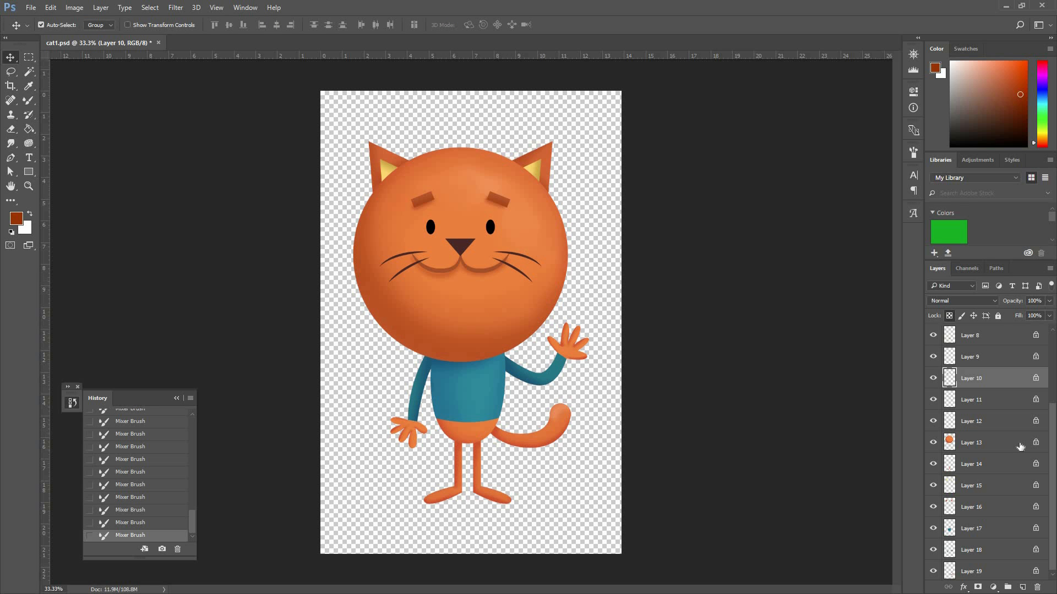
scroll(1016, 449, up, 3)
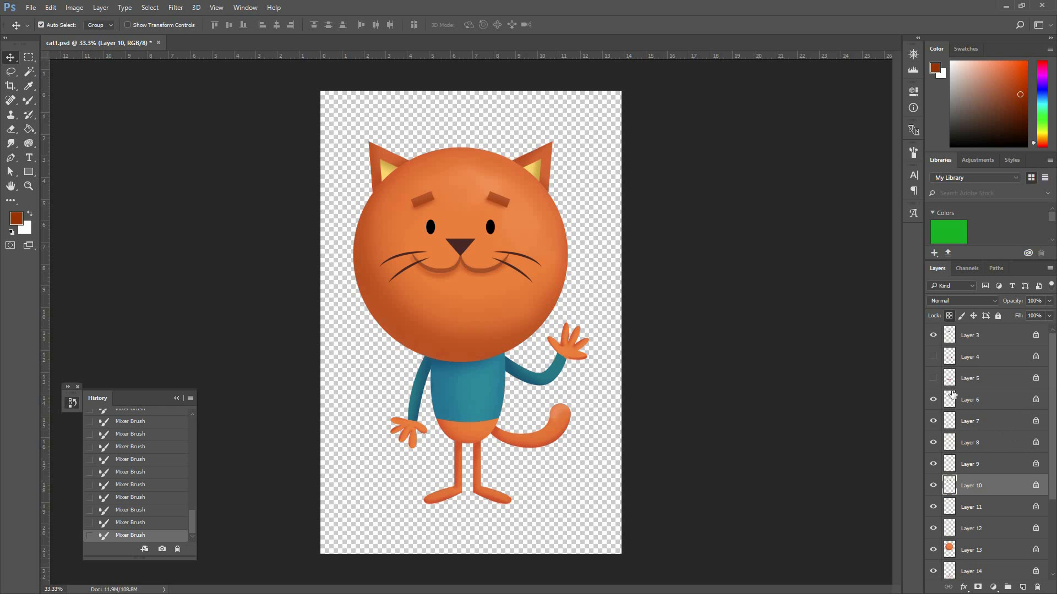
- Show the red stripe layers, Layer 4 and Layer 5, and move Layer 5 directly above the shirt on Layer 17
click(934, 379)
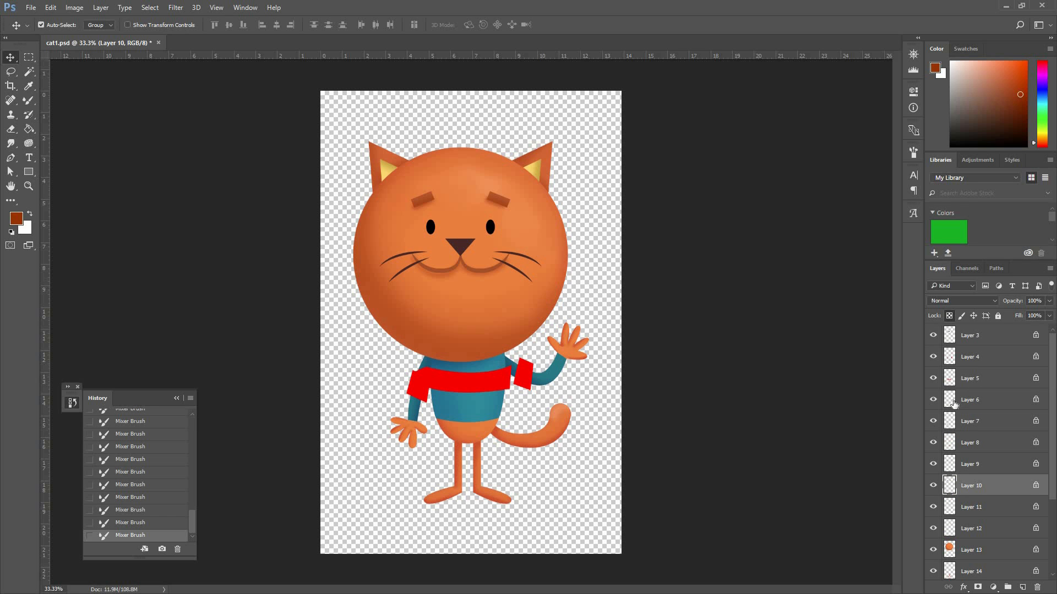
click(530, 422)
scroll(953, 549, down, 3)
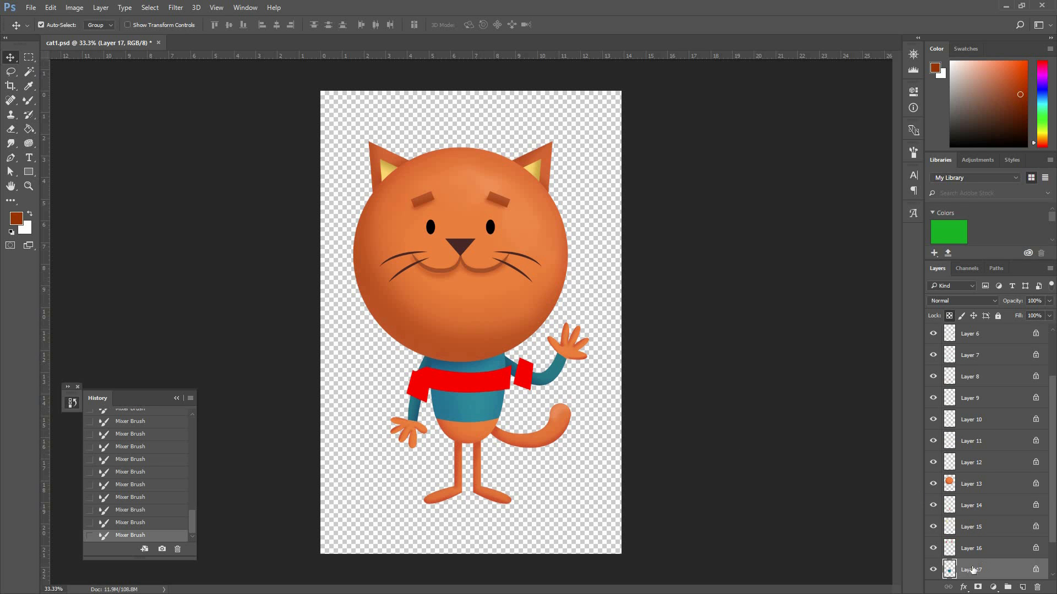
scroll(979, 466, up, 3)
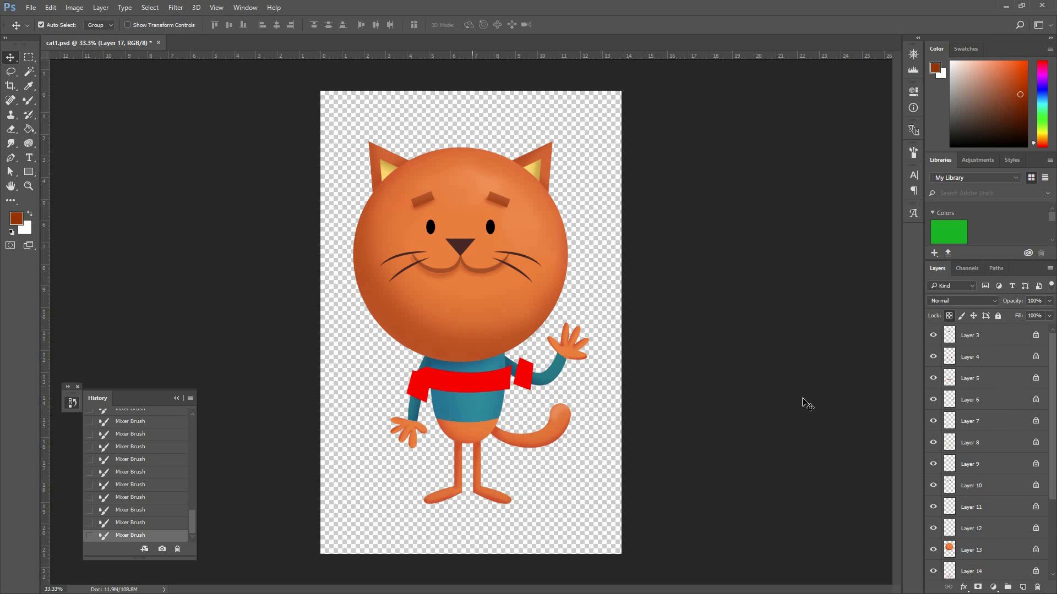
click(994, 388)
mouse_move(996, 516)
mouse_down()
mouse_move(999, 561)
mouse_move(1005, 499)
mouse_move(1007, 553)
mouse_move(1014, 526)
mouse_move(983, 512)
mouse_up()
click(934, 511)
click(934, 512)
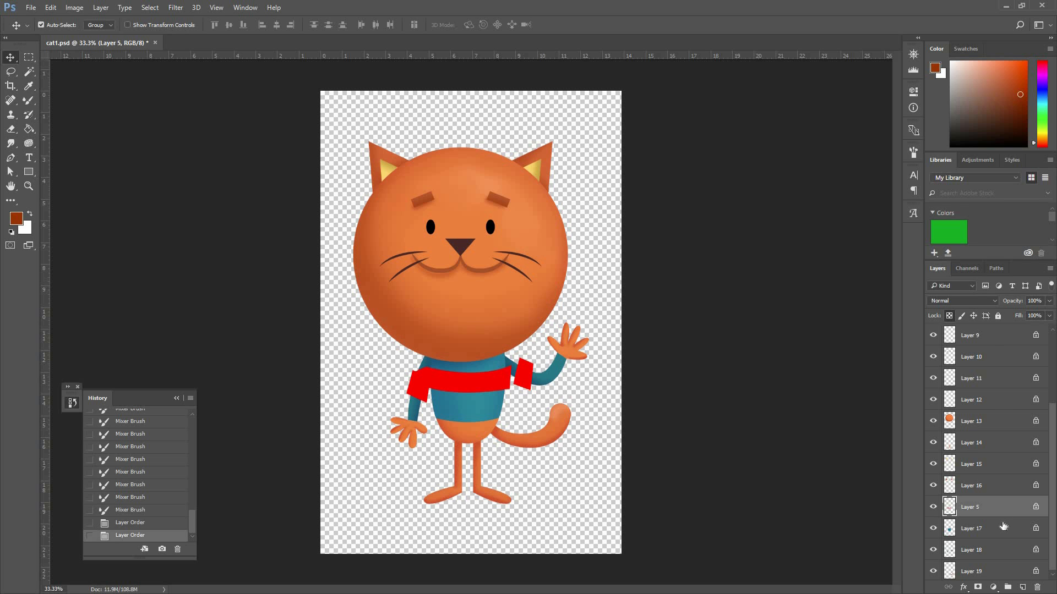
- Load Layer 5's stripe as a selection, hide that layer, and add a Hue/Saturation adjustment above Layer 17 masked to the stripe
alt+click(966, 518)
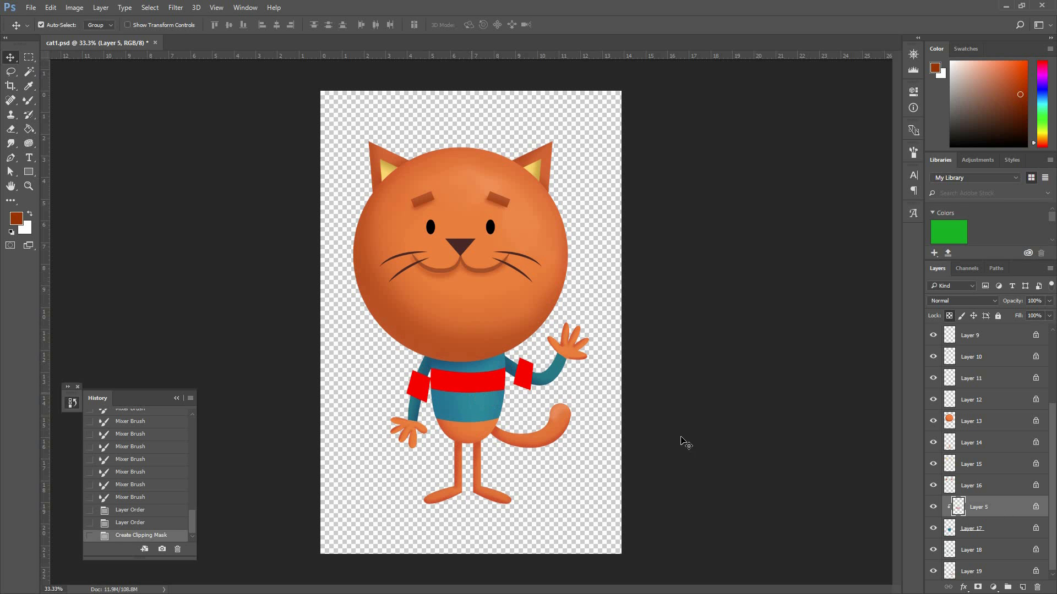
key(ctrl+alt+g)
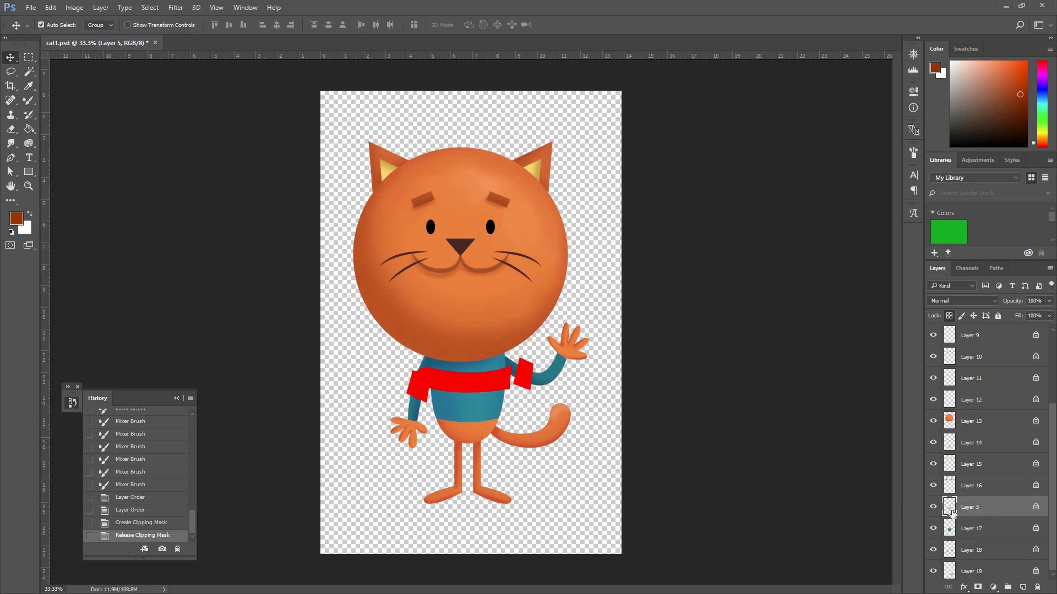
ctrl+click(951, 509)
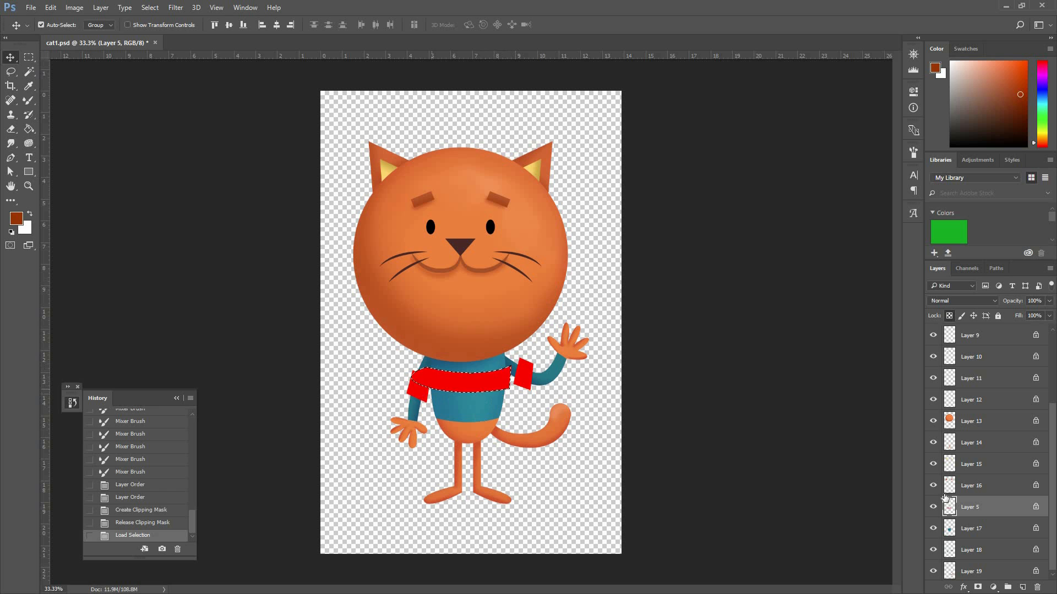
click(933, 507)
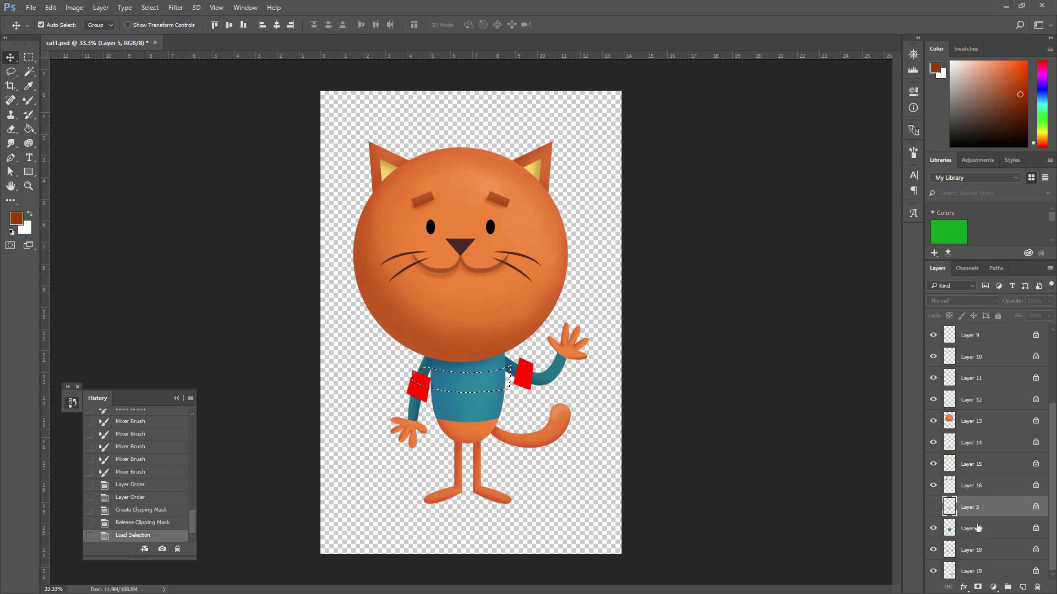
click(962, 531)
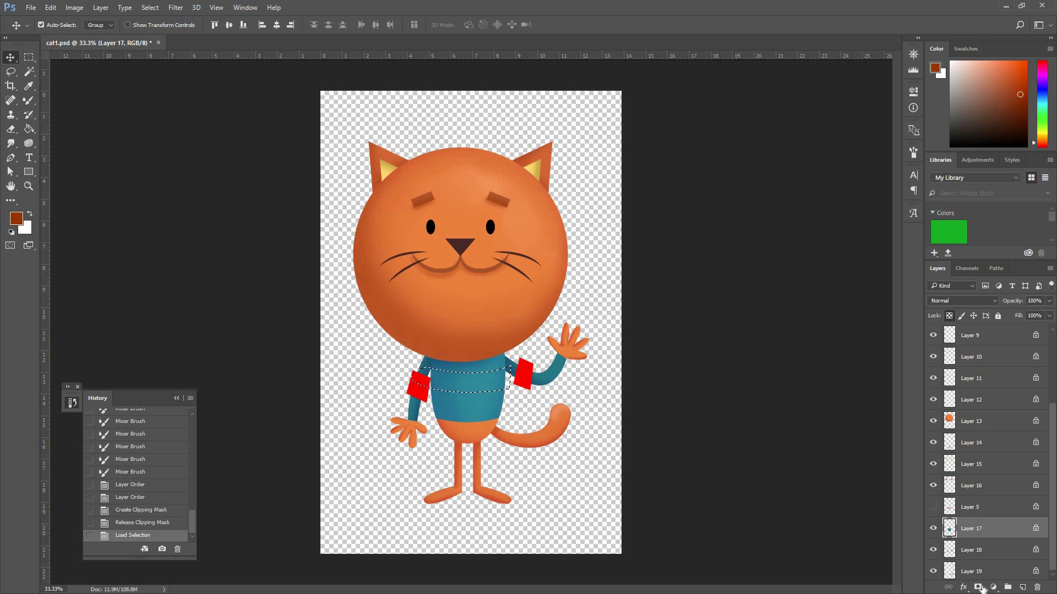
click(994, 588)
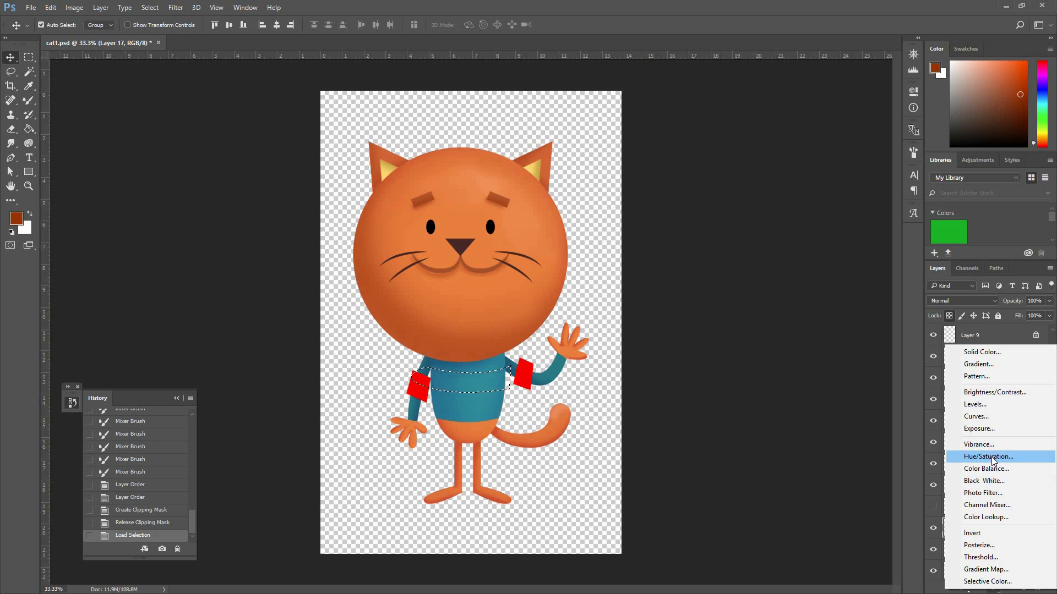
click(1011, 460)
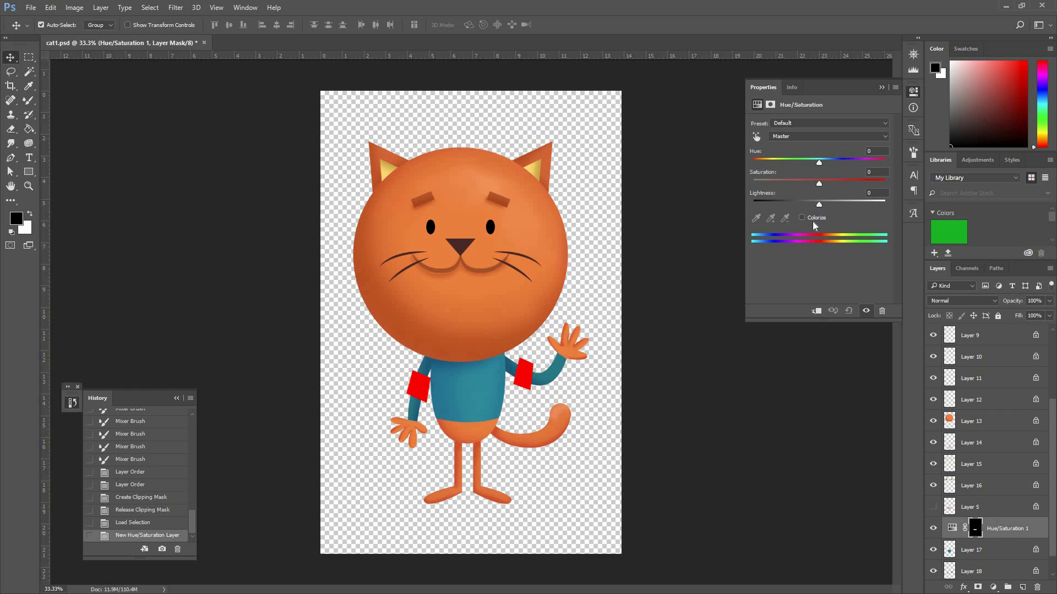
- Set the shirt stripe's Saturation to +53 and Lightness to +28, and clip the adjustment to Layer 17
click(833, 202)
drag(831, 200, 837, 199)
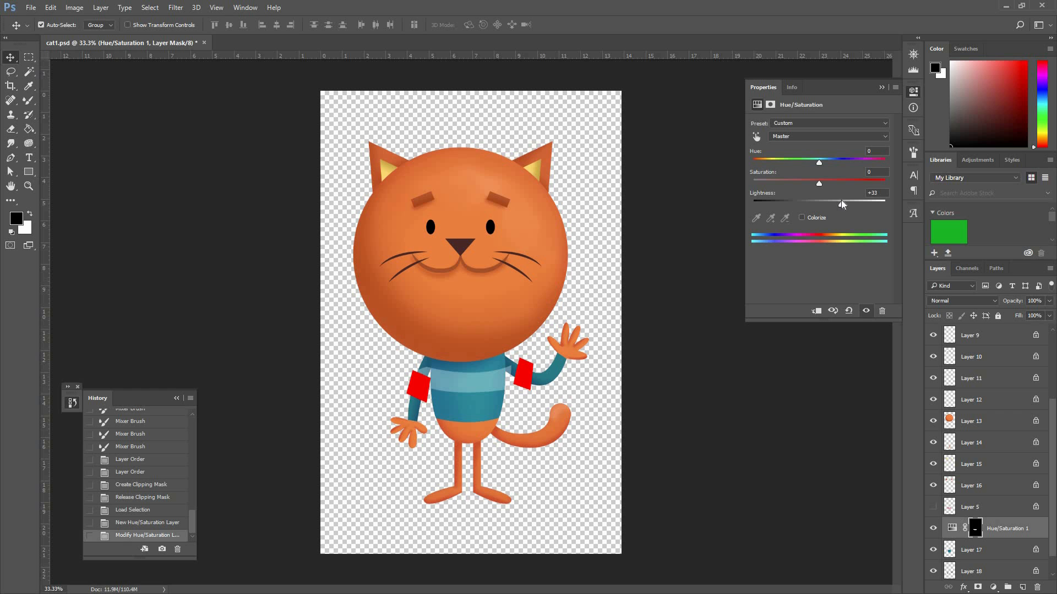
drag(852, 181, 854, 181)
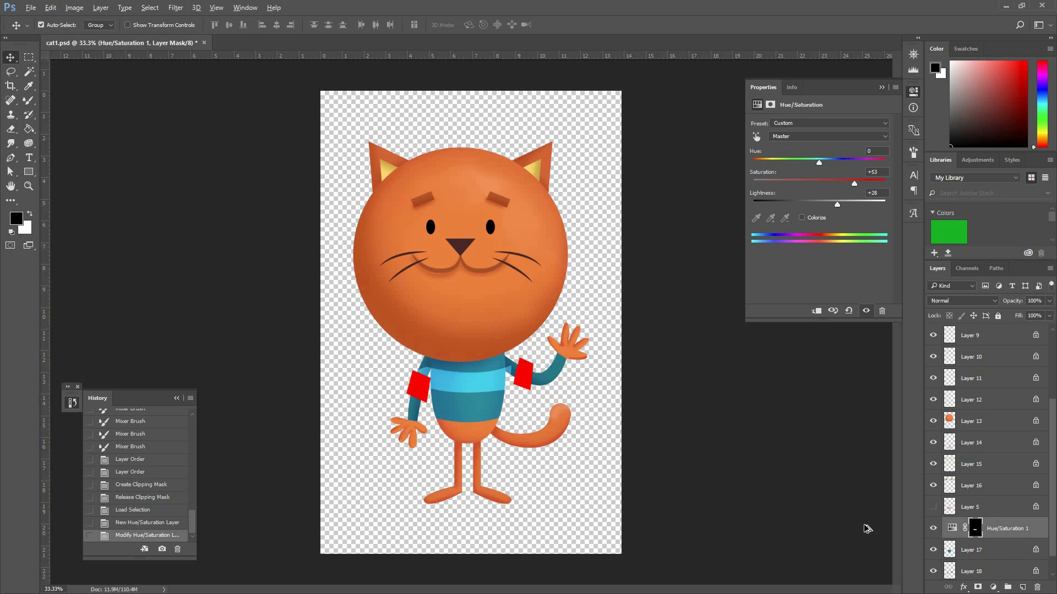
alt+click(1010, 538)
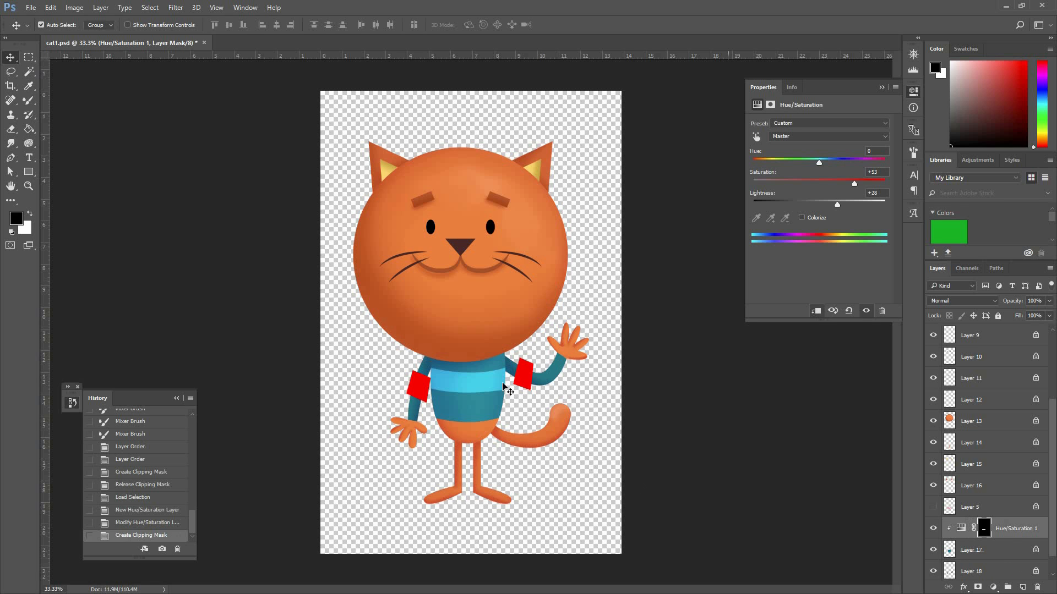
- Load Layer 4's sleeve bands as a selection and add a Hue/Saturation adjustment above the sleeves on Layer 18
ctrl+click(462, 389)
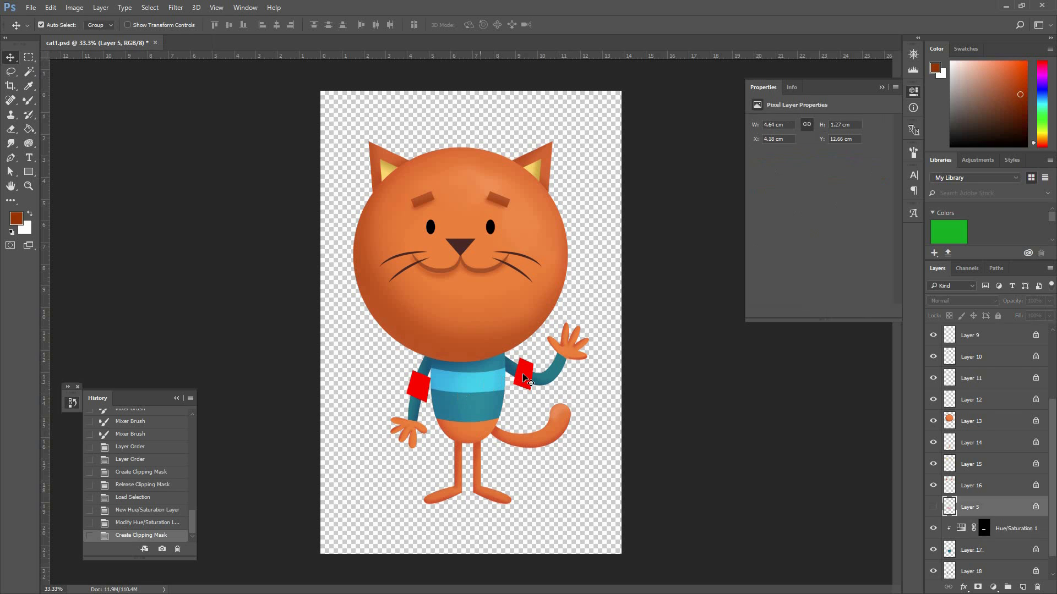
ctrl+click(523, 374)
ctrl+click(950, 335)
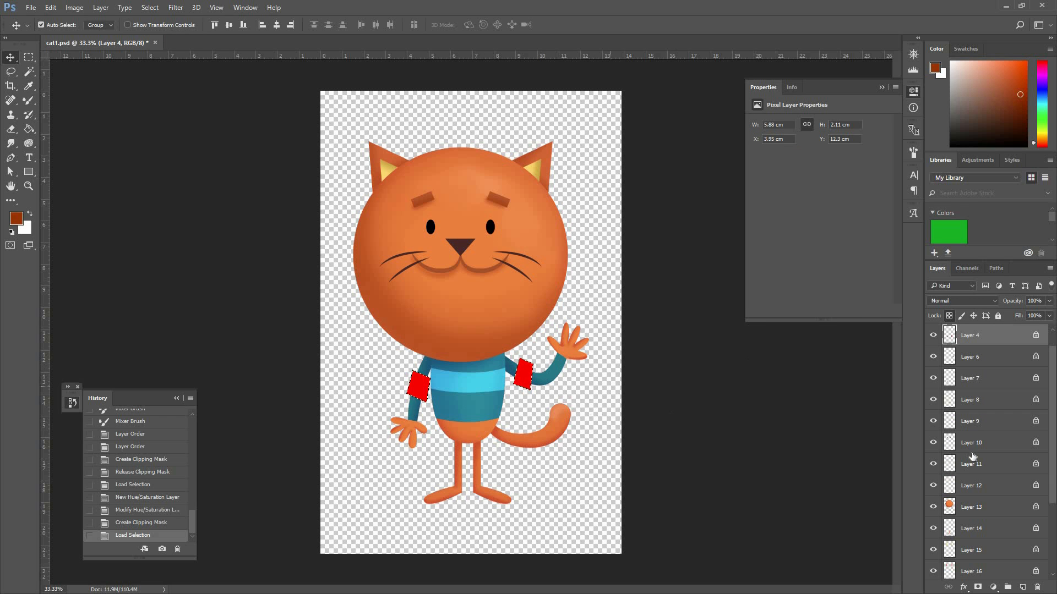
click(558, 377)
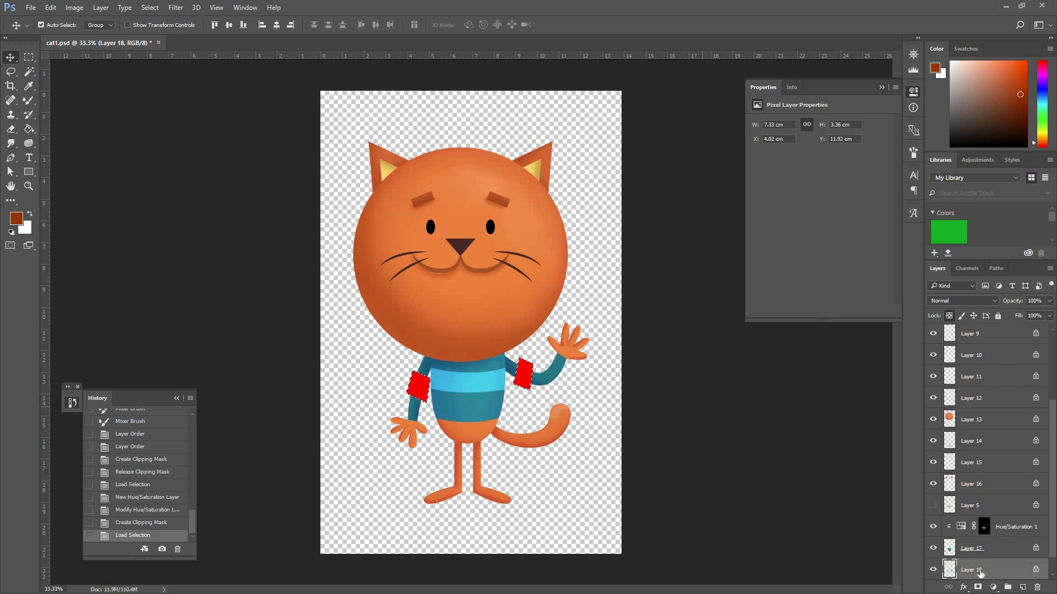
scroll(964, 551, down, 1)
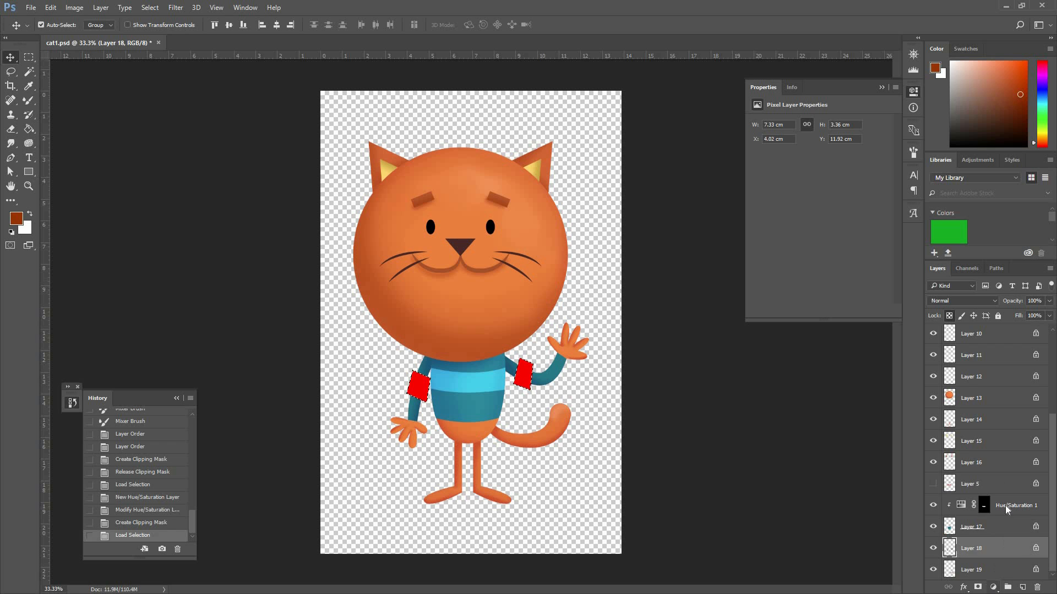
click(993, 588)
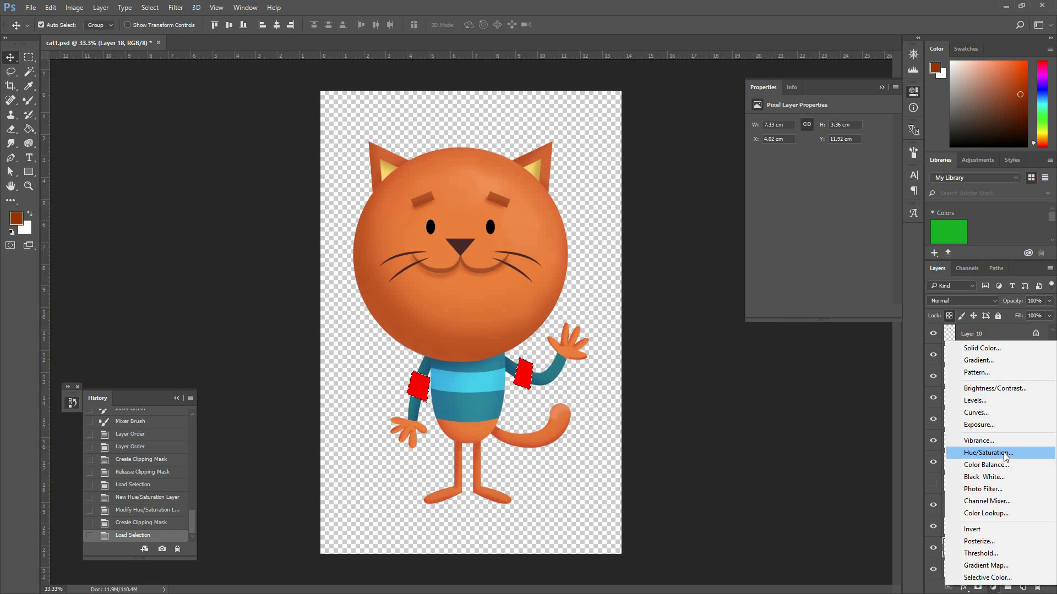
click(1004, 454)
- Hide the red sleeve bands on Layer 4
scroll(953, 487, up, 3)
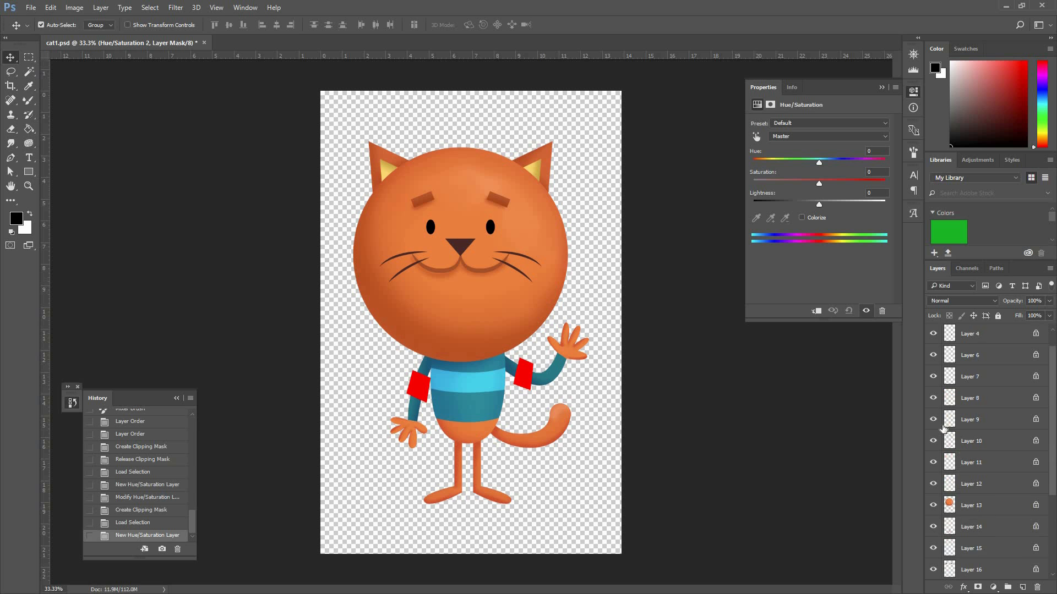
click(524, 380)
click(932, 356)
- Adjust the sleeve stripes' Hue/Saturation to Hue -2 and Lightness +24 with a raised Saturation, undoing the further hue change
scroll(971, 424, down, 3)
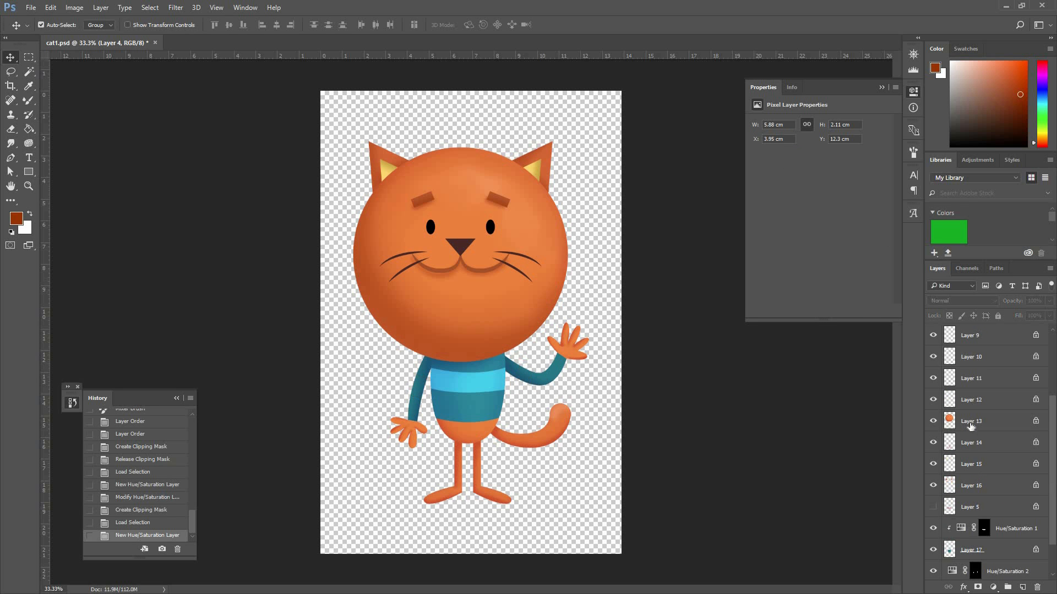
scroll(970, 425, down, 2)
click(964, 528)
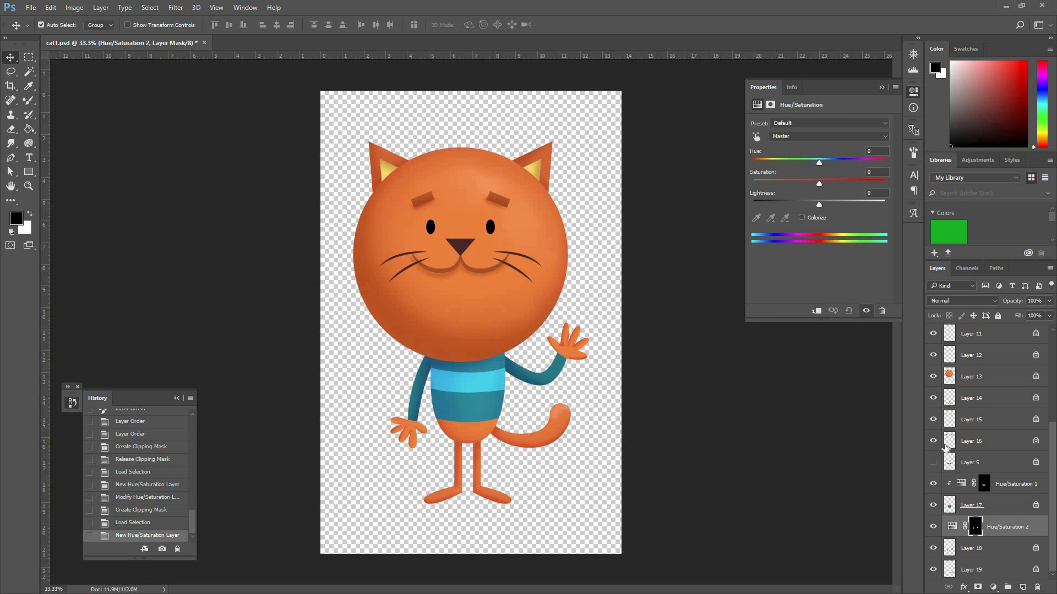
mouse_move(818, 183)
mouse_down()
mouse_move(840, 184)
mouse_move(829, 197)
mouse_move(837, 202)
mouse_move(827, 163)
mouse_move(817, 163)
mouse_up()
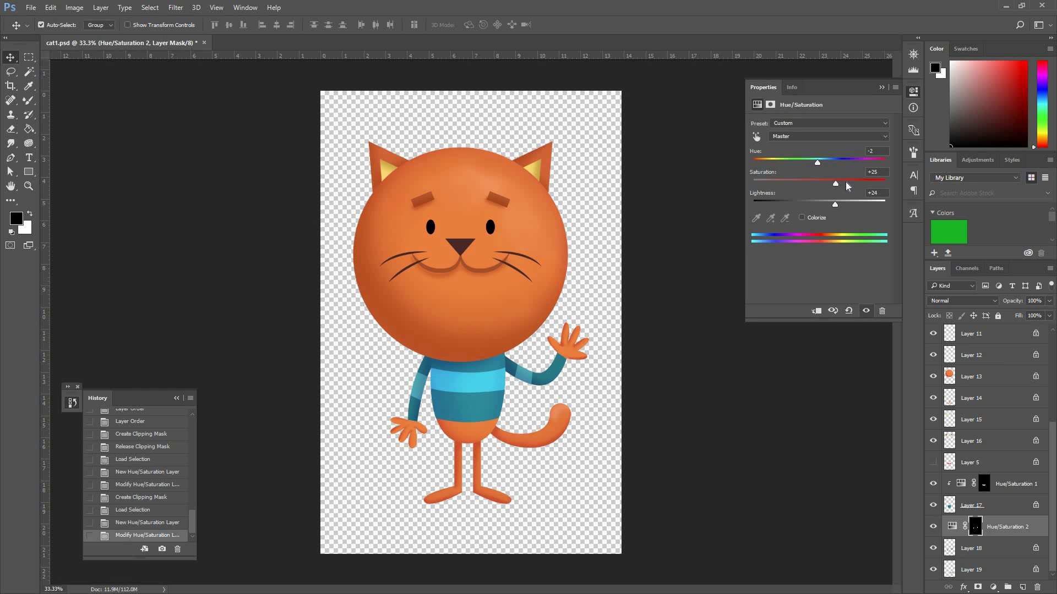
drag(846, 184, 843, 183)
mouse_move(873, 163)
mouse_down()
mouse_move(828, 164)
mouse_move(880, 160)
mouse_move(841, 157)
mouse_move(854, 157)
mouse_up()
key(ctrl+z)
- Create a new layer beneath all the others and fill it with white as the background
click(1021, 587)
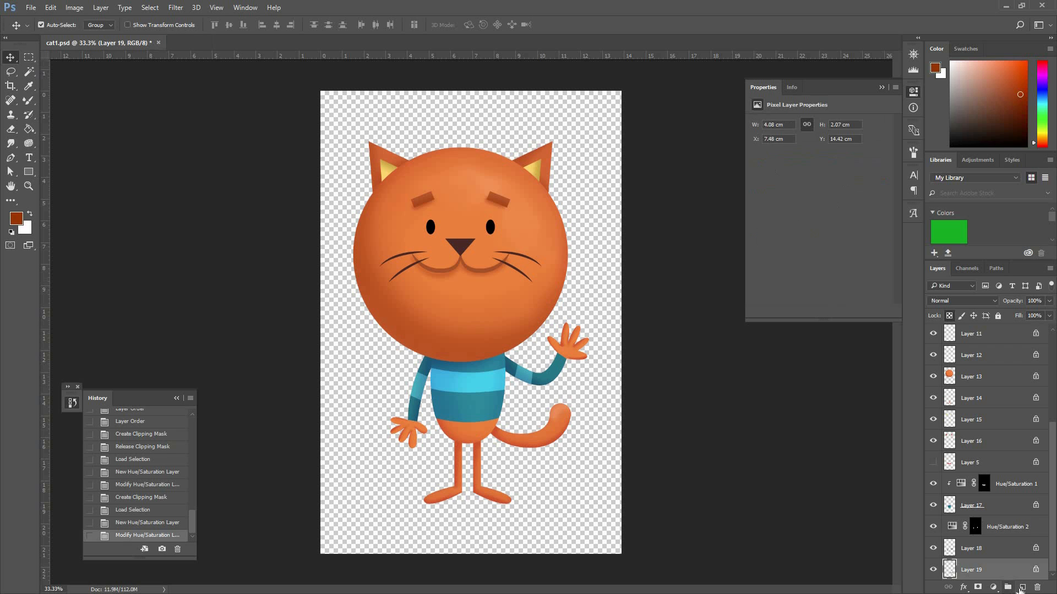
mouse_move(985, 560)
mouse_down()
mouse_move(981, 572)
mouse_move(993, 576)
mouse_up()
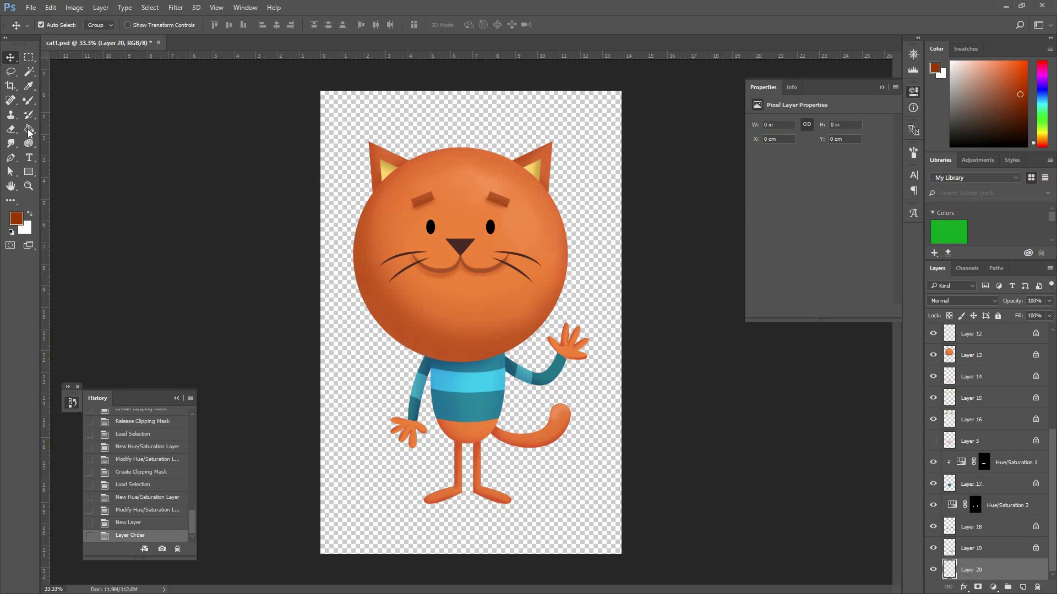
click(29, 129)
click(30, 213)
click(620, 267)
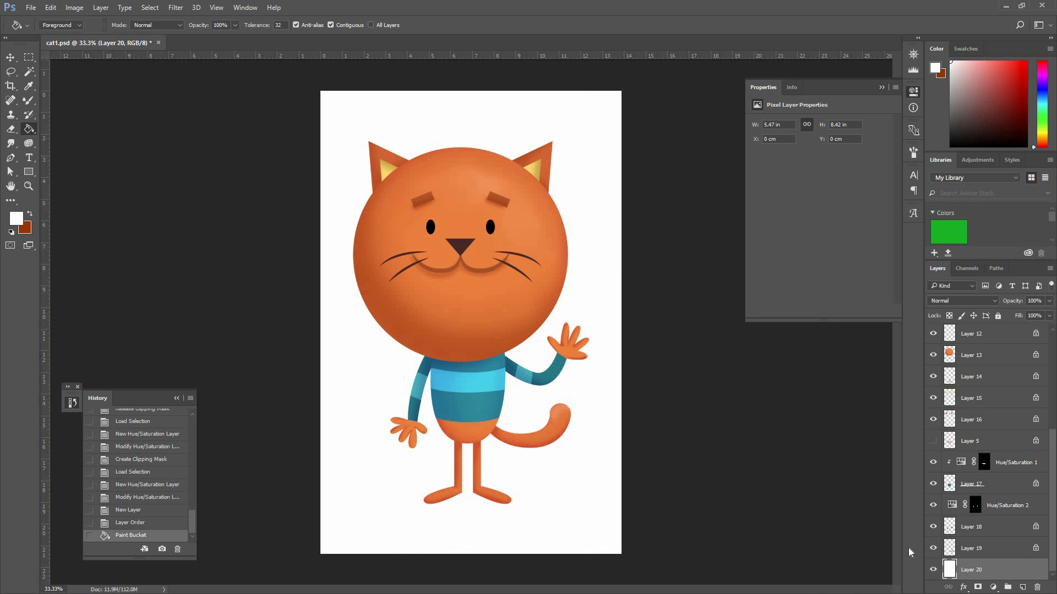
- Paint a soft shadow under both feet on the white background layer with the 60 px Mixer Brush in light gray #cdcdcd
key(ctrl+plus)
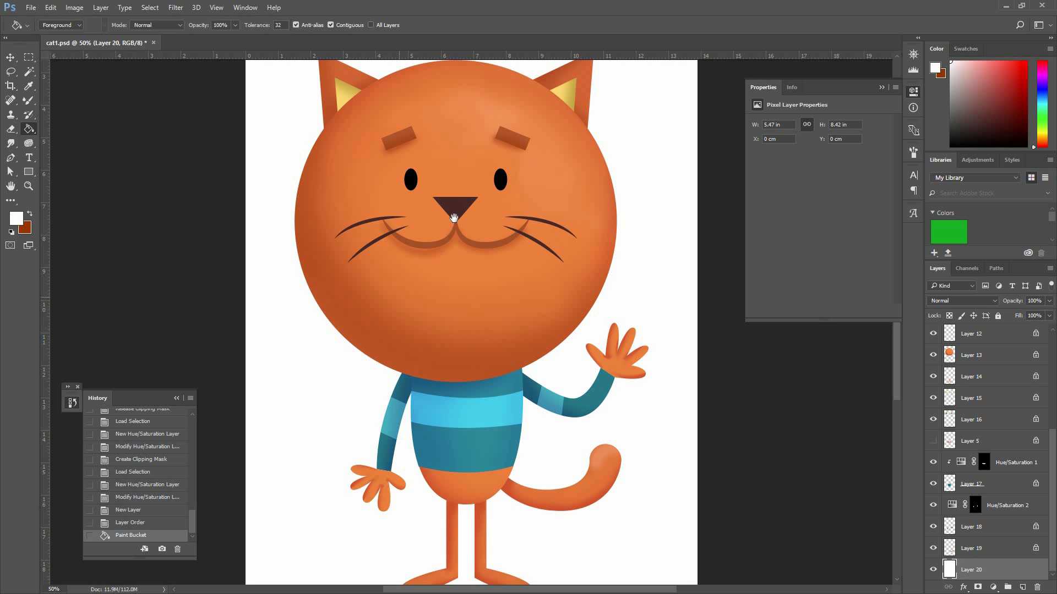
drag(454, 218, 482, 87)
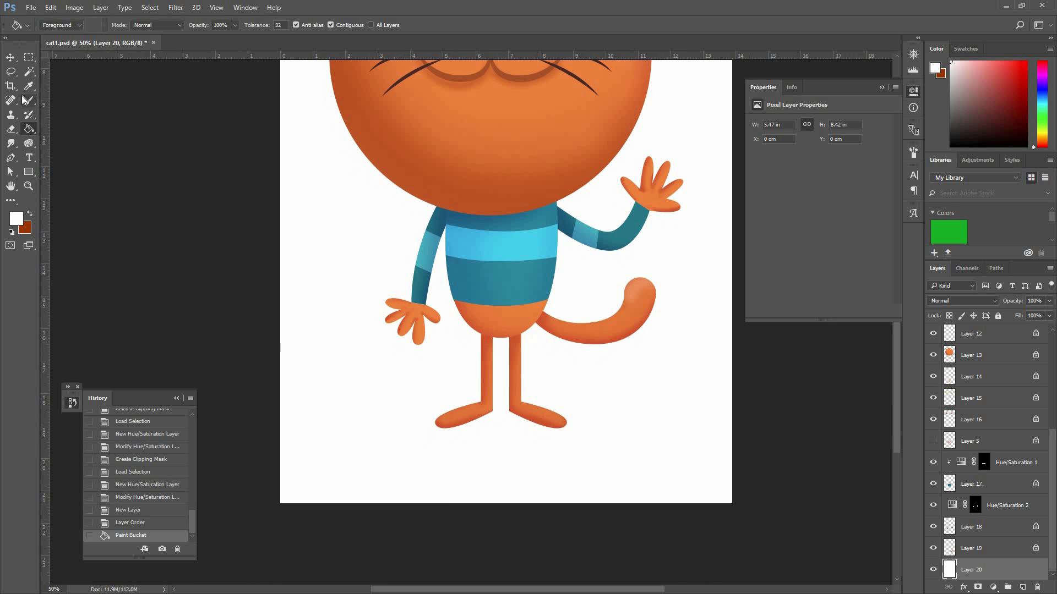
click(28, 101)
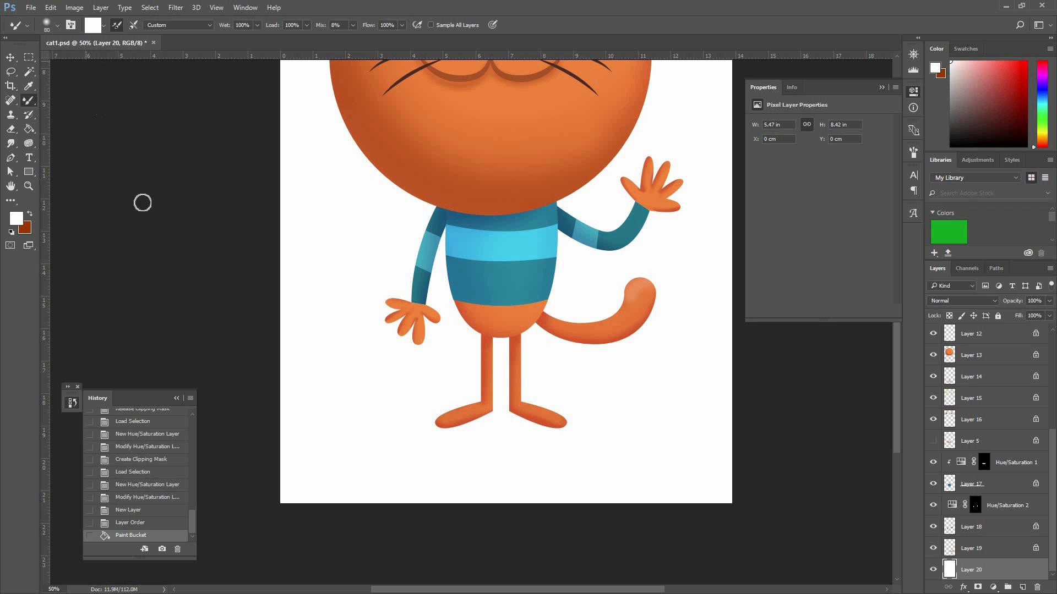
key(bracketleft)
click(18, 219)
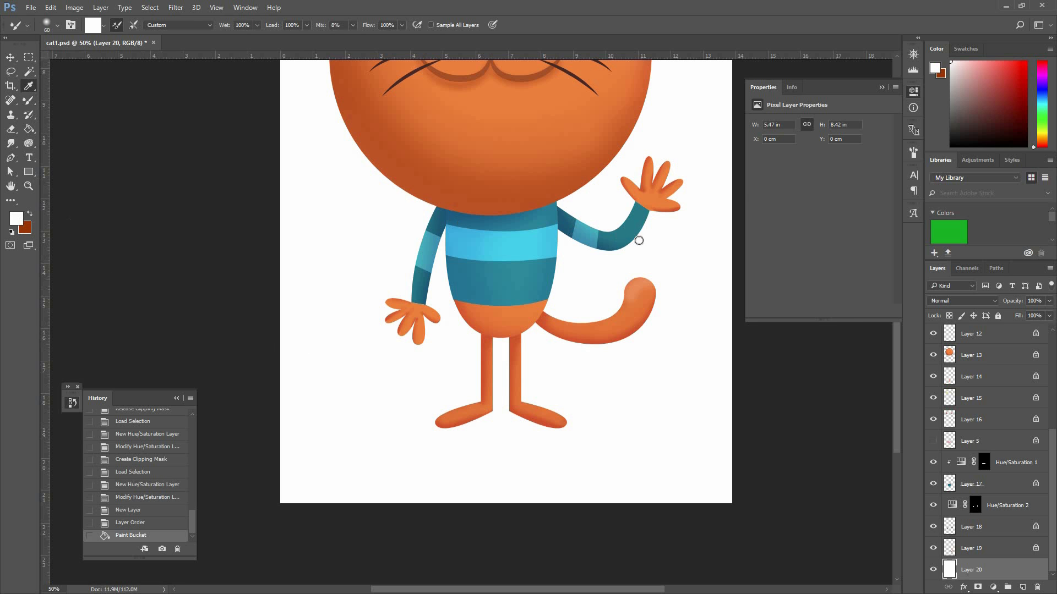
click(562, 230)
key(Return)
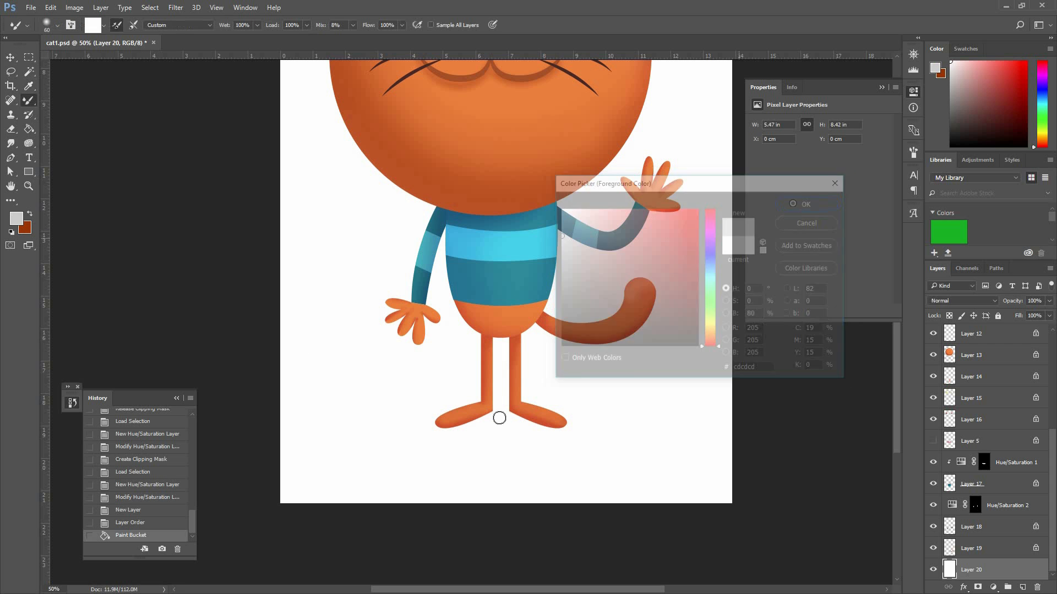
drag(501, 412, 560, 431)
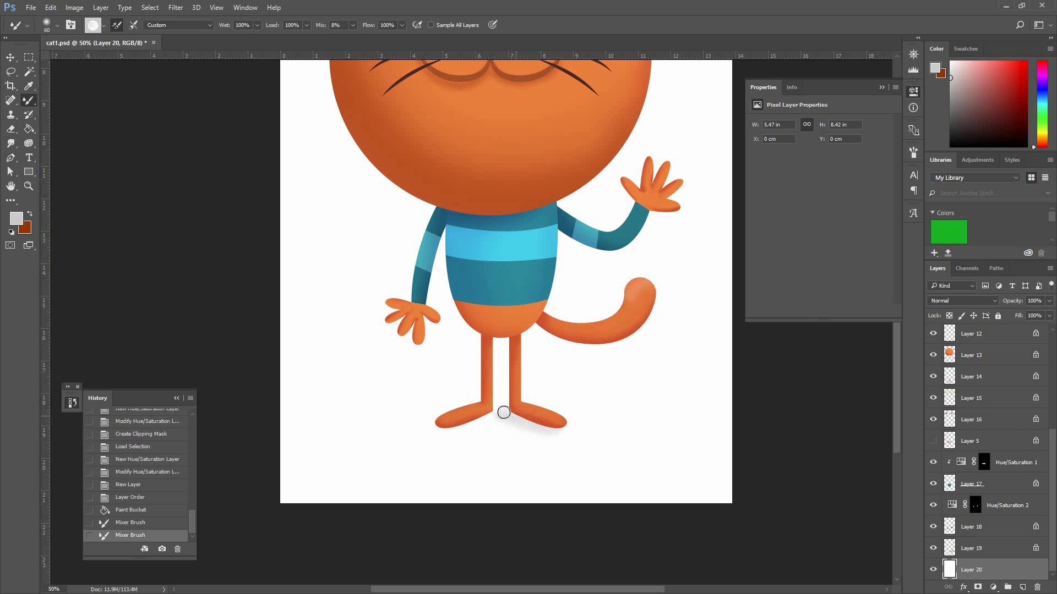
mouse_move(456, 427)
mouse_down()
mouse_move(489, 417)
mouse_move(439, 429)
mouse_move(488, 420)
mouse_move(561, 428)
mouse_move(534, 412)
mouse_up()
- Pick a darker gray and deepen the ground shadow beneath and between the feet with the 45 px Mixer Brush
click(560, 259)
click(804, 206)
drag(441, 427, 512, 417)
mouse_move(494, 414)
mouse_down()
mouse_move(540, 421)
mouse_move(513, 417)
mouse_up()
drag(512, 416, 545, 428)
mouse_move(522, 422)
mouse_down()
mouse_move(575, 426)
mouse_move(548, 429)
mouse_up()
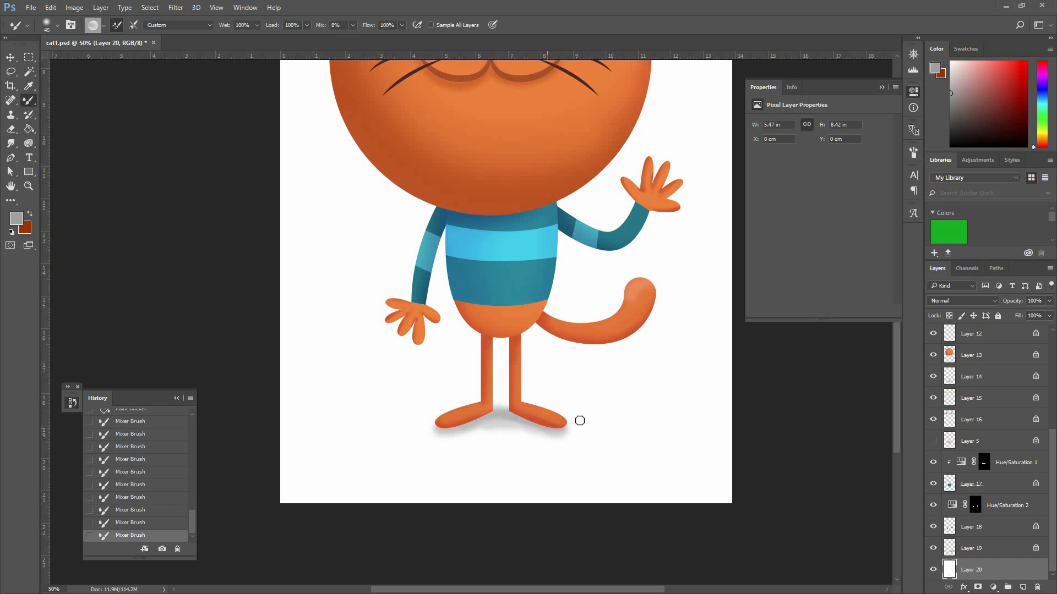
drag(611, 410, 558, 428)
- Create a new layer above all the others and fill it with black
scroll(621, 403, down, 1)
scroll(621, 404, down, 2)
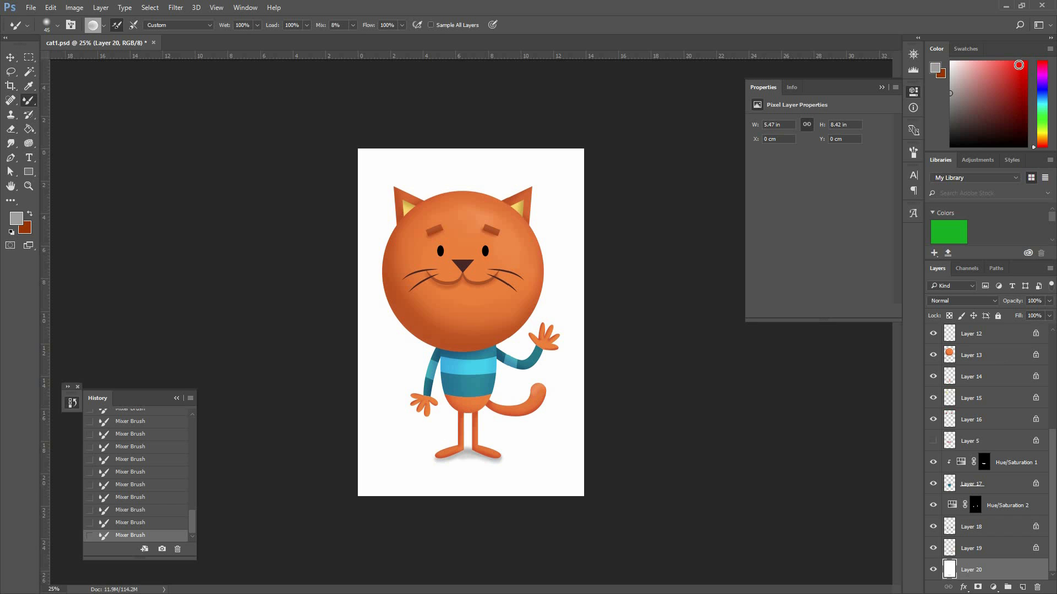
scroll(1015, 418, up, 5)
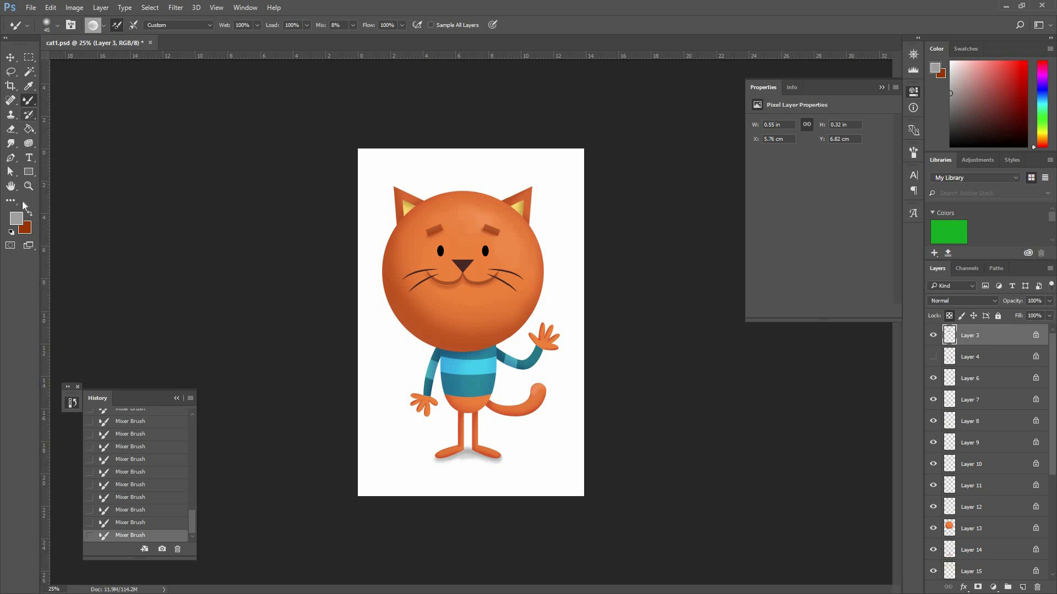
key(g)
key(d)
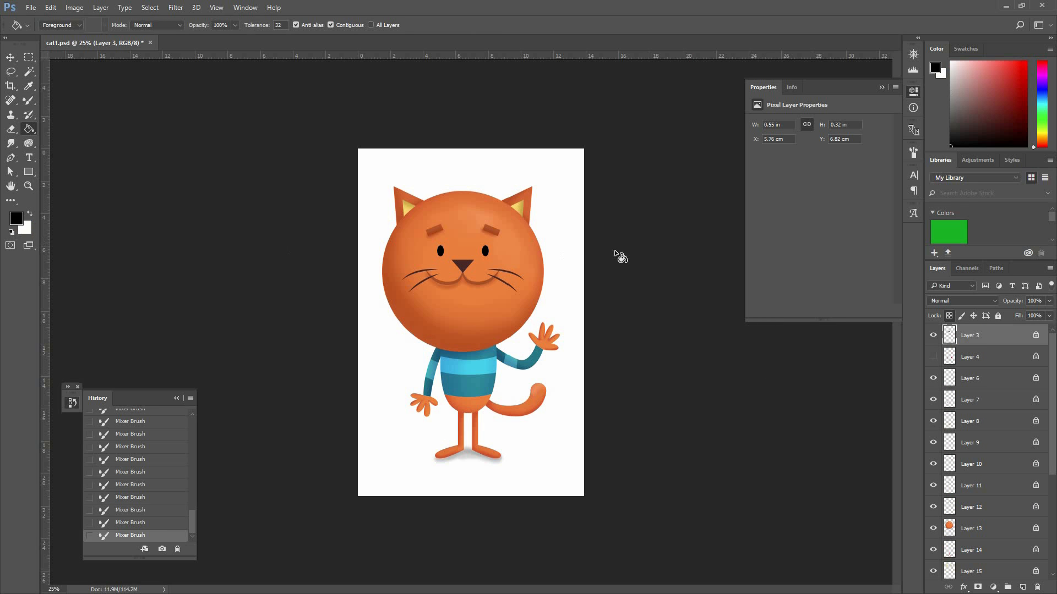
click(1023, 587)
click(520, 297)
- Apply Add Noise to the black layer with an amount of 85.06%, Gaussian distribution and Monochromatic on
click(175, 7)
mouse_move(177, 160)
click(131, 161)
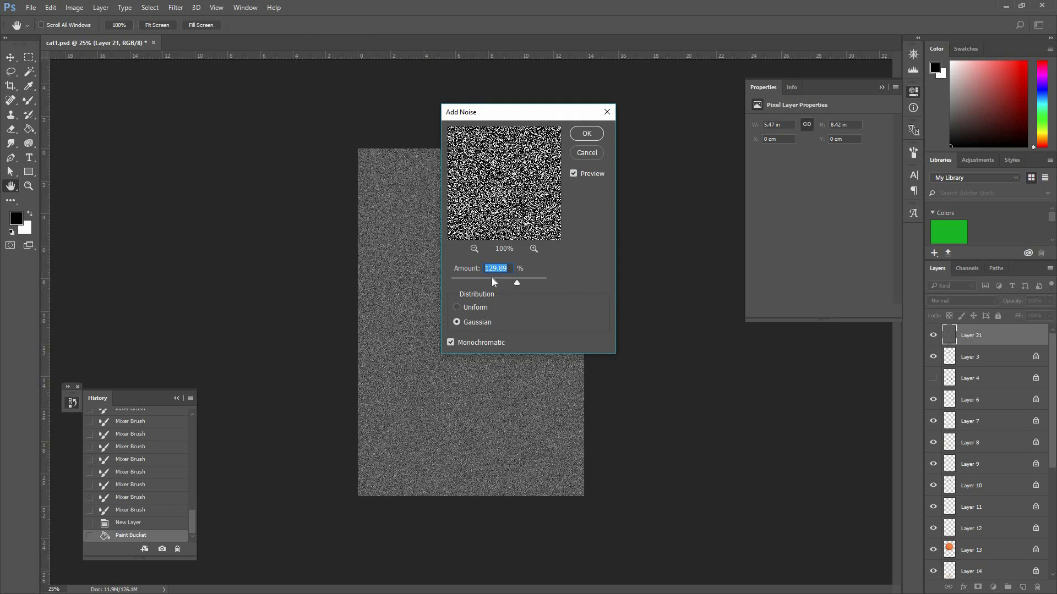
drag(532, 283, 550, 278)
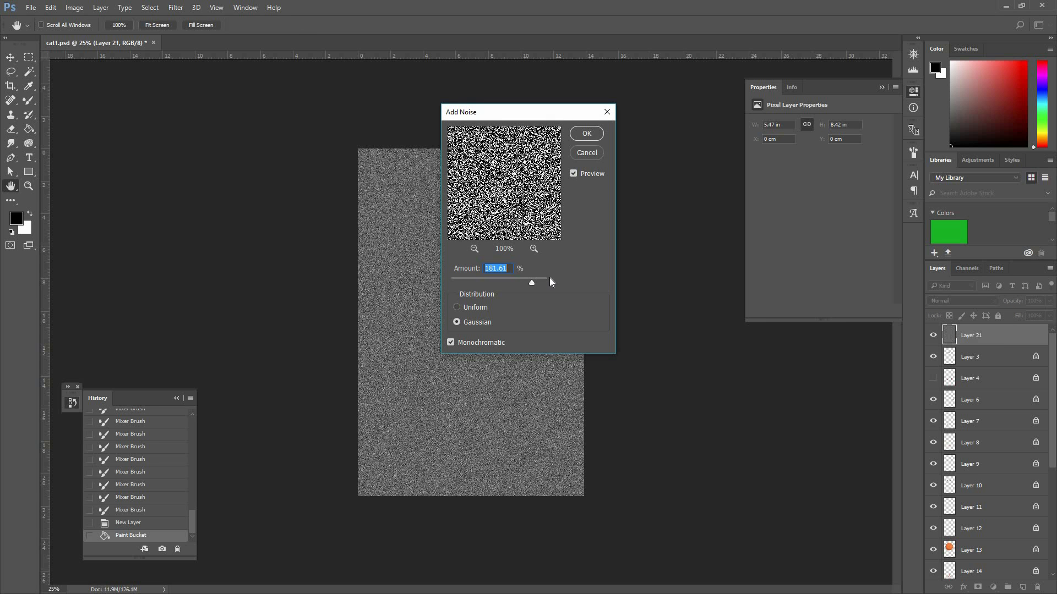
click(503, 279)
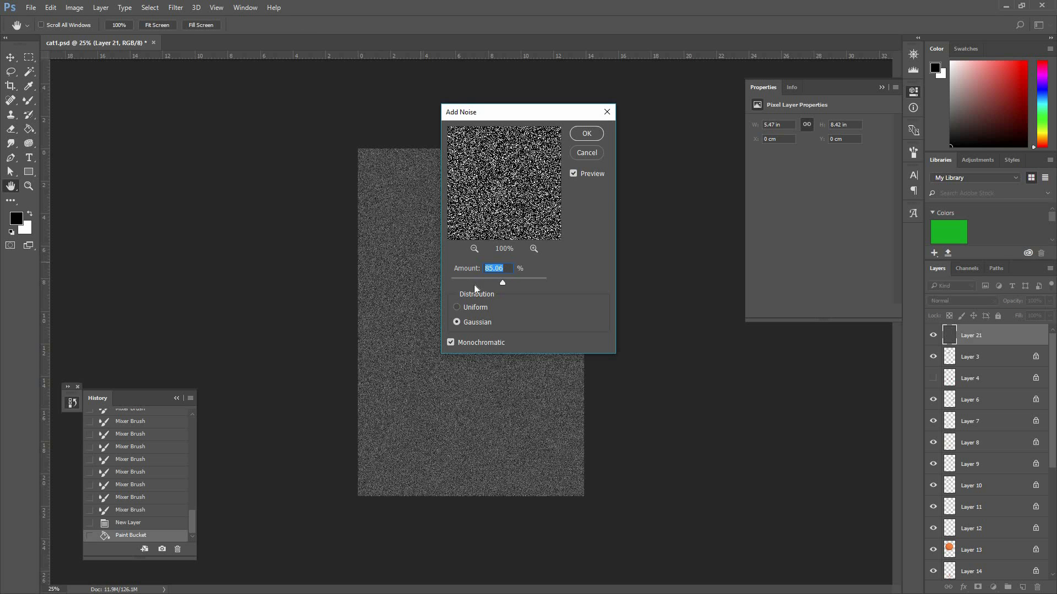
click(580, 138)
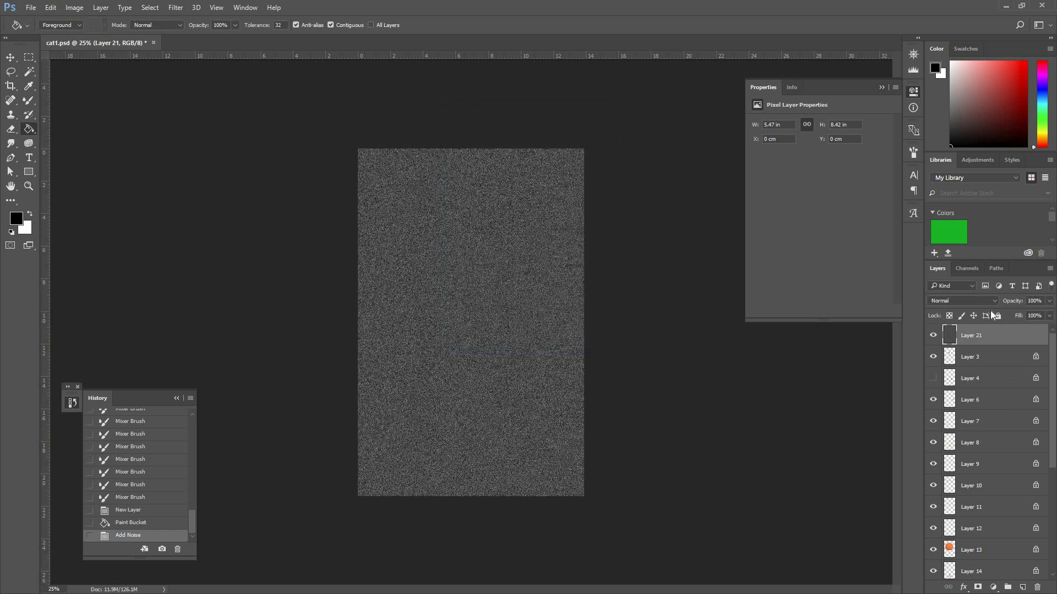
- Set the noise layer's blending mode to Overlay and its opacity to 13%
click(972, 302)
click(963, 409)
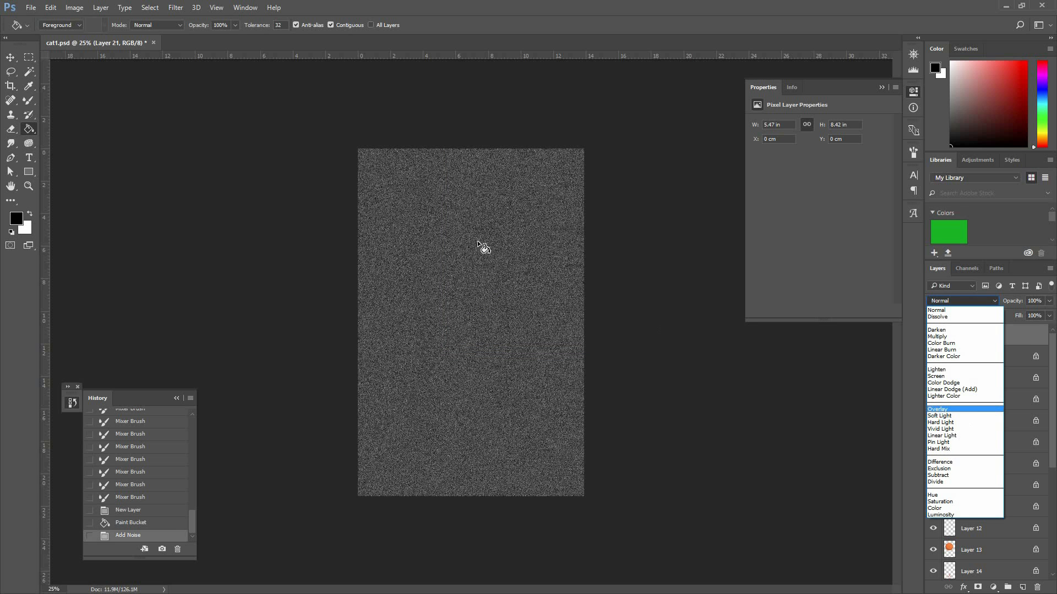
key(ctrl+plus)
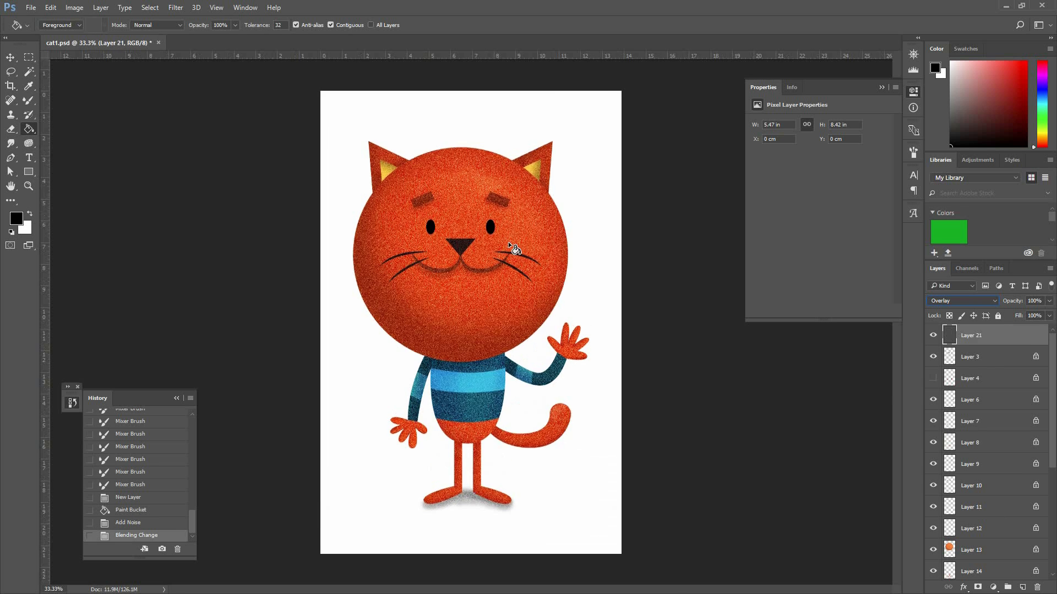
click(11, 57)
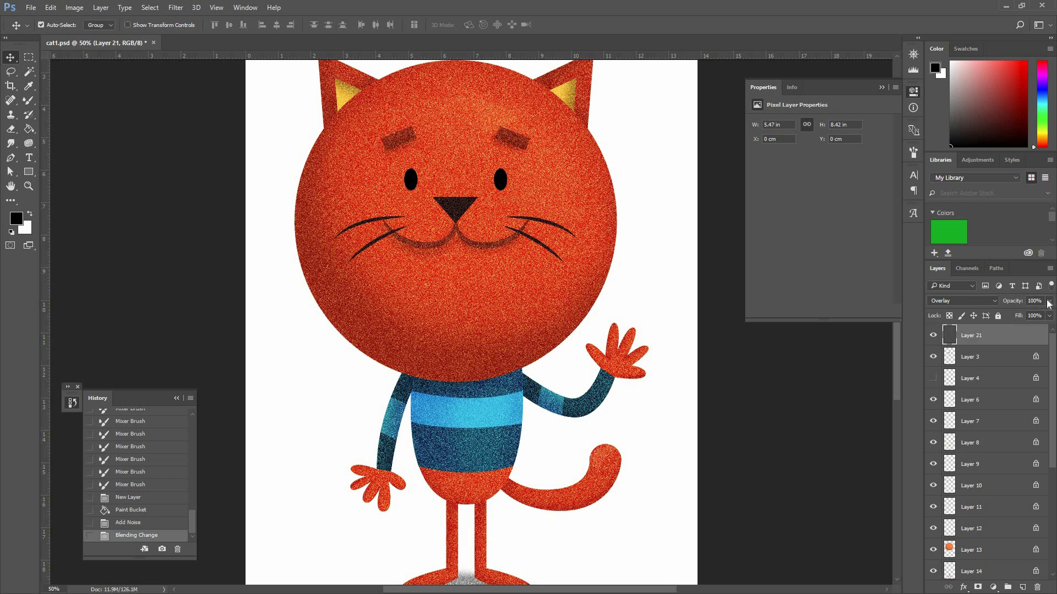
click(1011, 312)
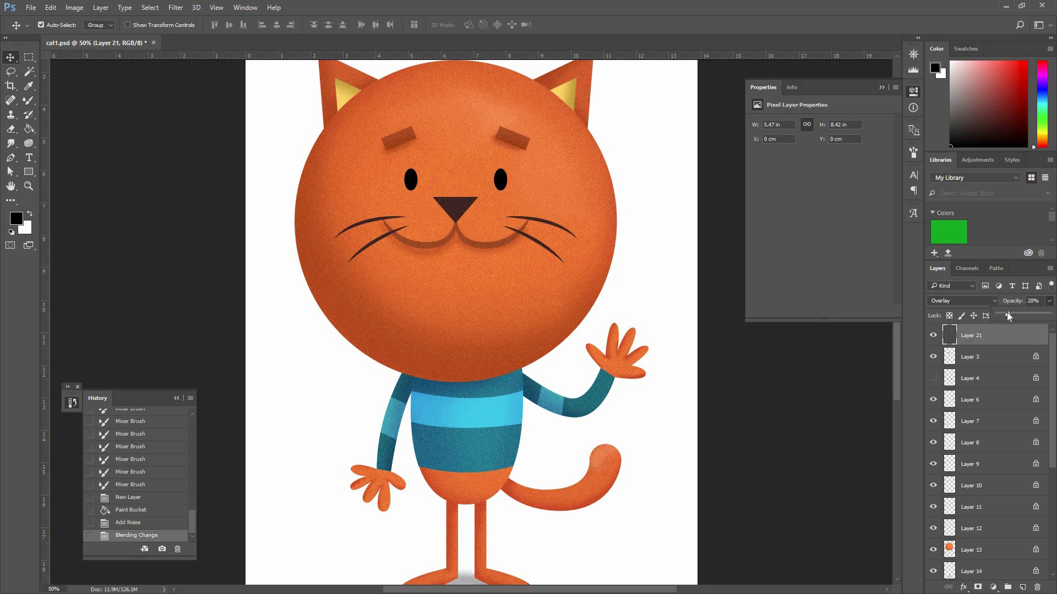
drag(1004, 312, 1005, 313)
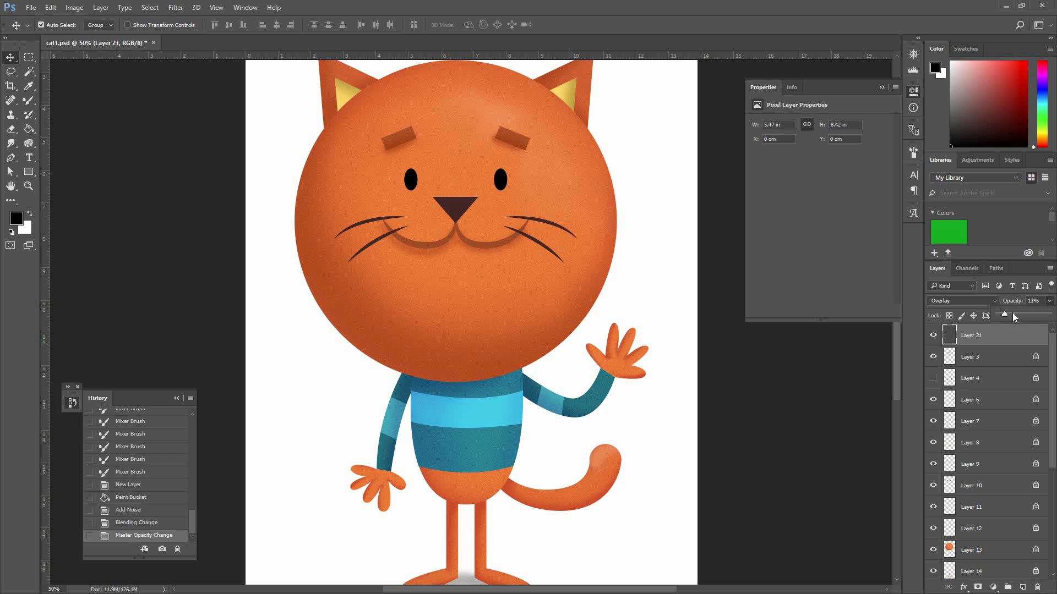
- Create a new layer just beneath the noise layer and sample a reddish brown from the cat's face as the foreground color
click(983, 358)
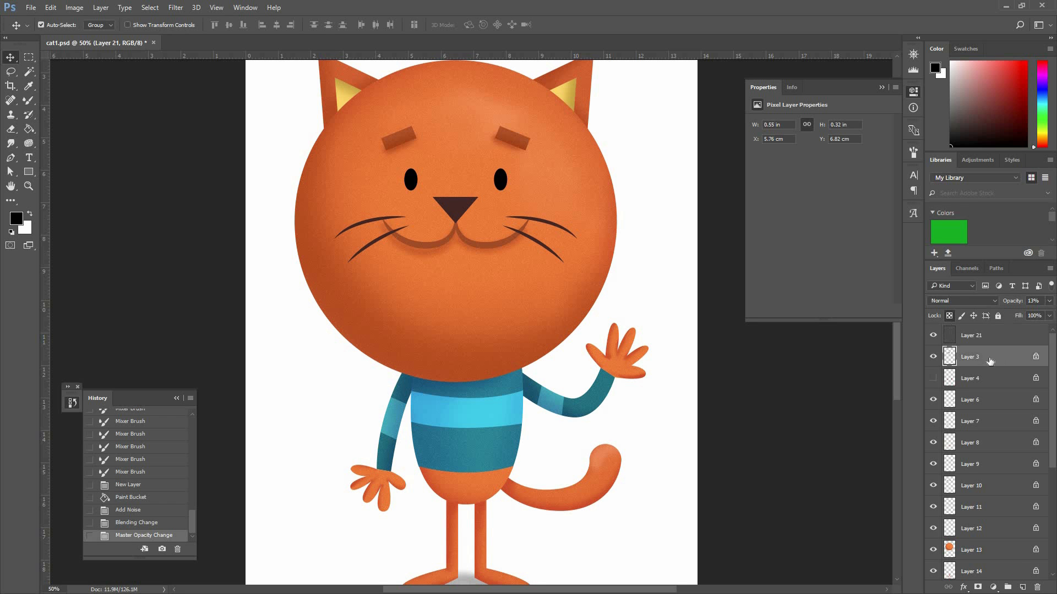
click(1021, 587)
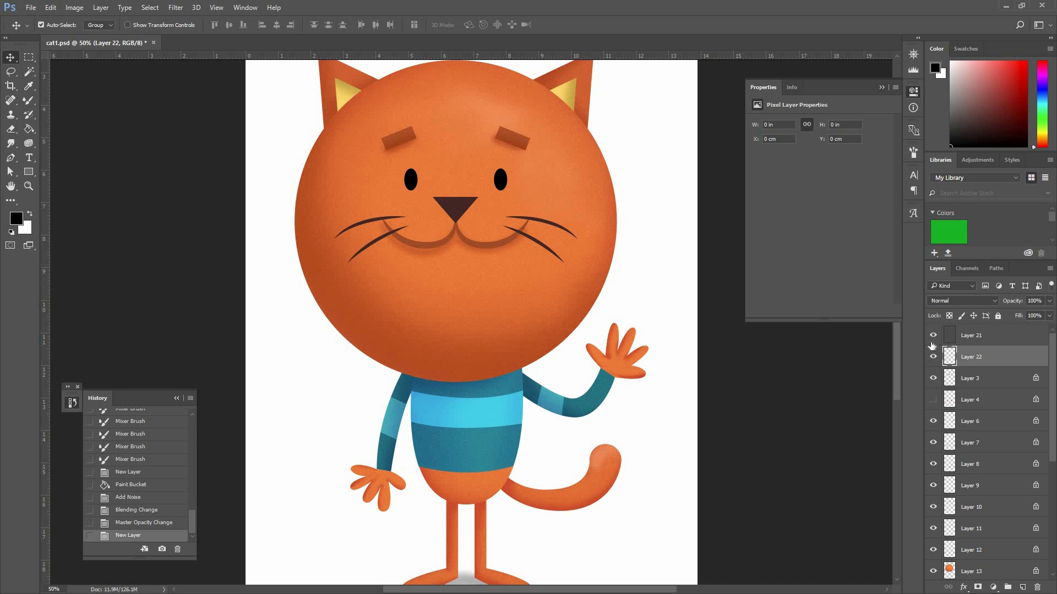
click(16, 218)
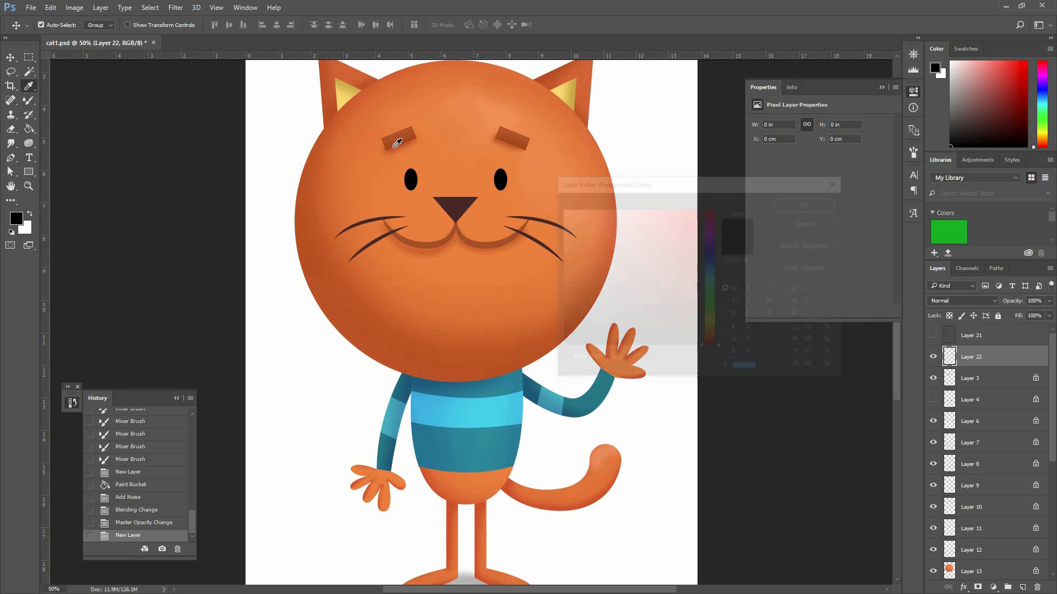
click(579, 168)
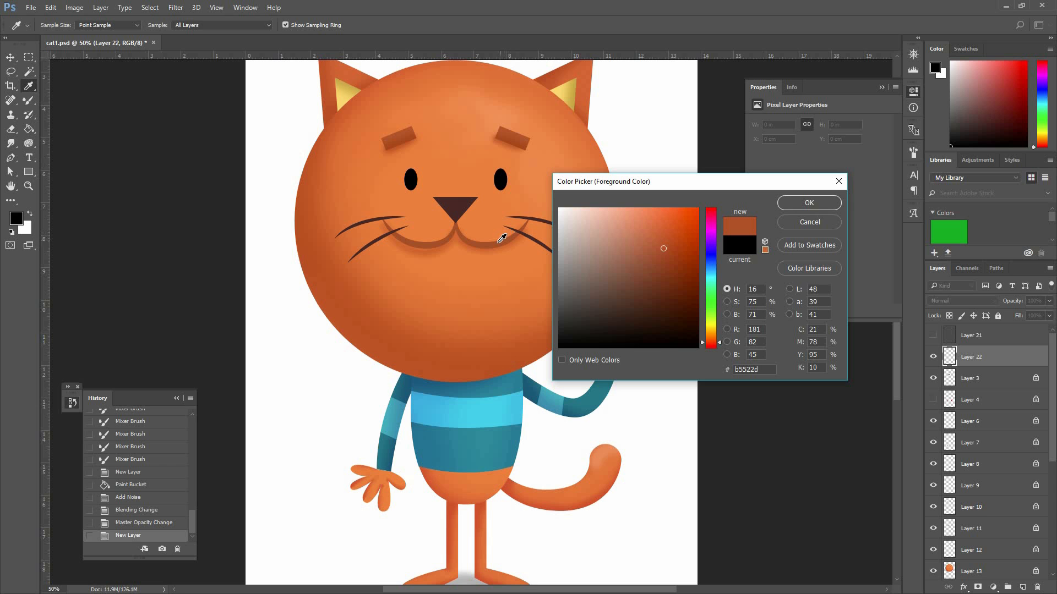
click(809, 202)
click(933, 335)
key(v)
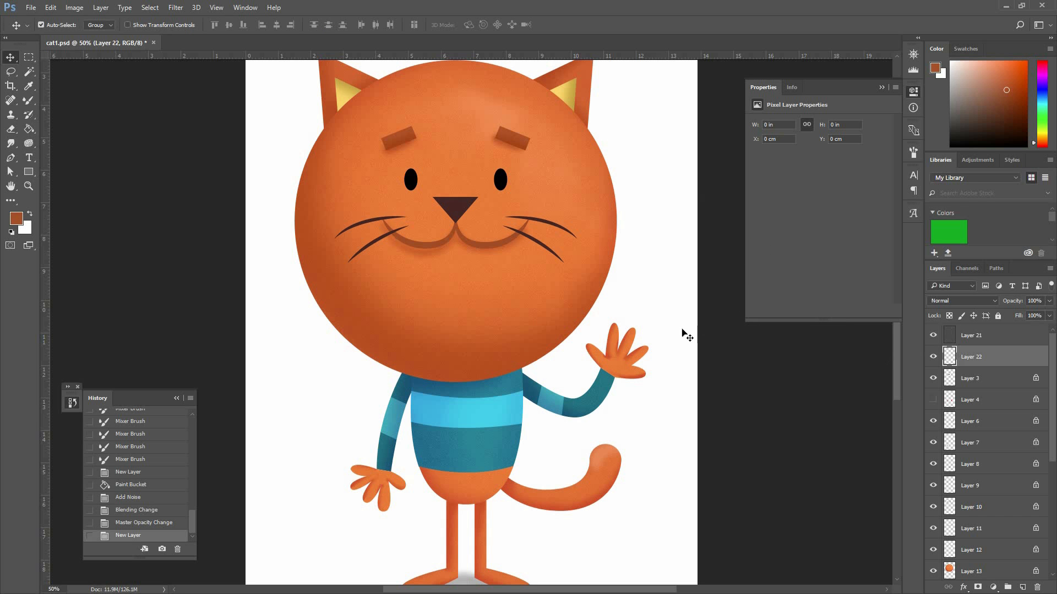
- Try a textured 150 px Brush tip on the white area beside the head, undo the stroke and reduce the tip to 125 px
drag(27, 101, 65, 101)
click(57, 25)
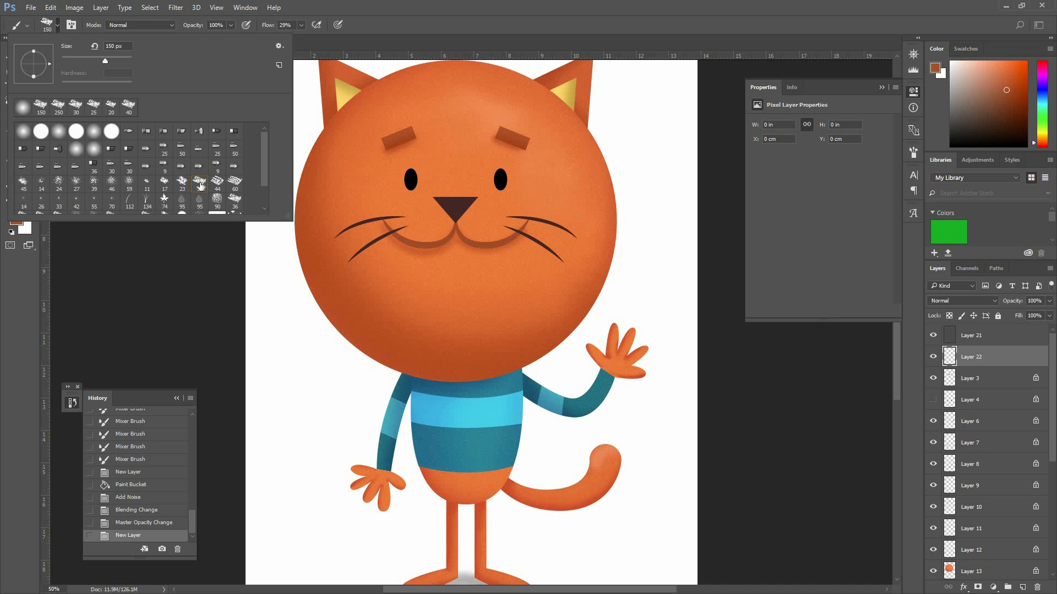
click(671, 165)
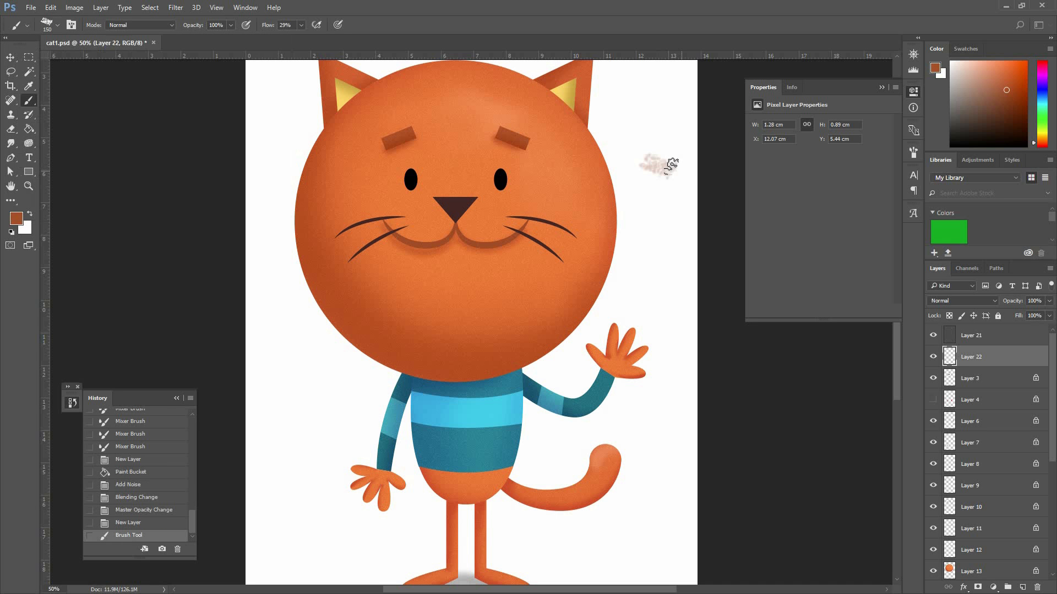
key(ctrl+z)
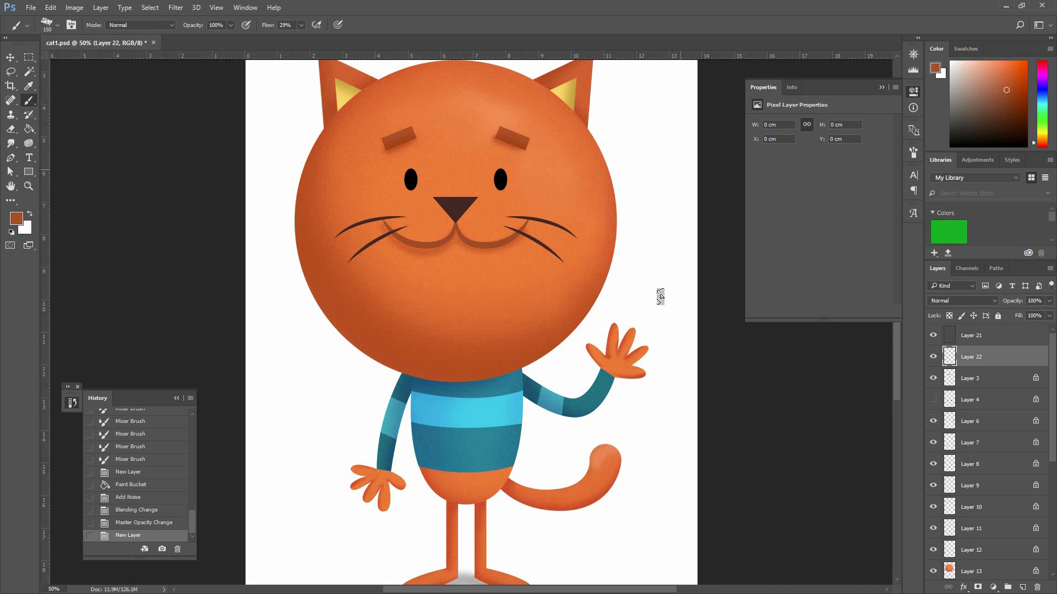
key(ctrl+plus)
drag(472, 280, 536, 448)
key(bracketleft)
key(bracketleft)
key(bracketleft)
key(bracketleft)
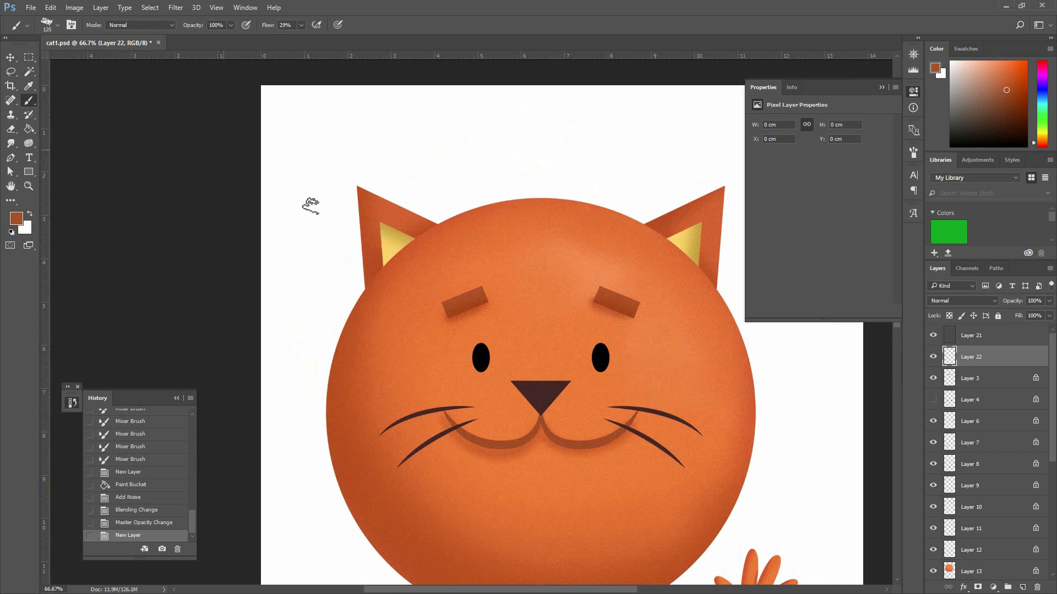
- Switch to a round brush tip and set its size to 25 px, undoing the test strokes on the cat's head
click(81, 136)
mouse_move(439, 260)
mouse_down()
mouse_move(474, 232)
mouse_move(584, 229)
mouse_up()
key(ctrl+z)
drag(476, 231, 456, 109)
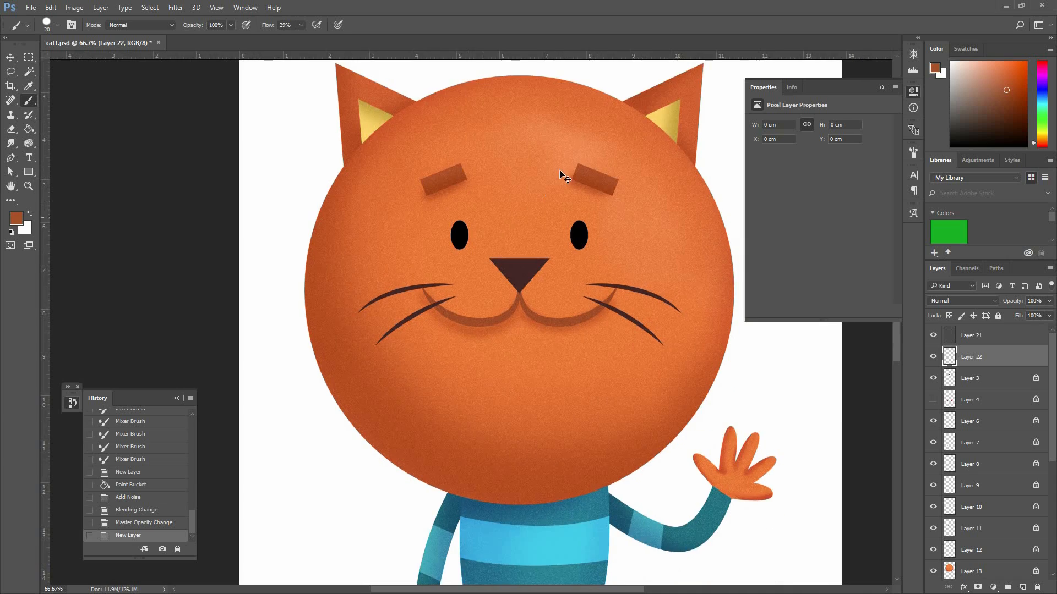
key(ctrl+plus)
drag(577, 155, 481, 240)
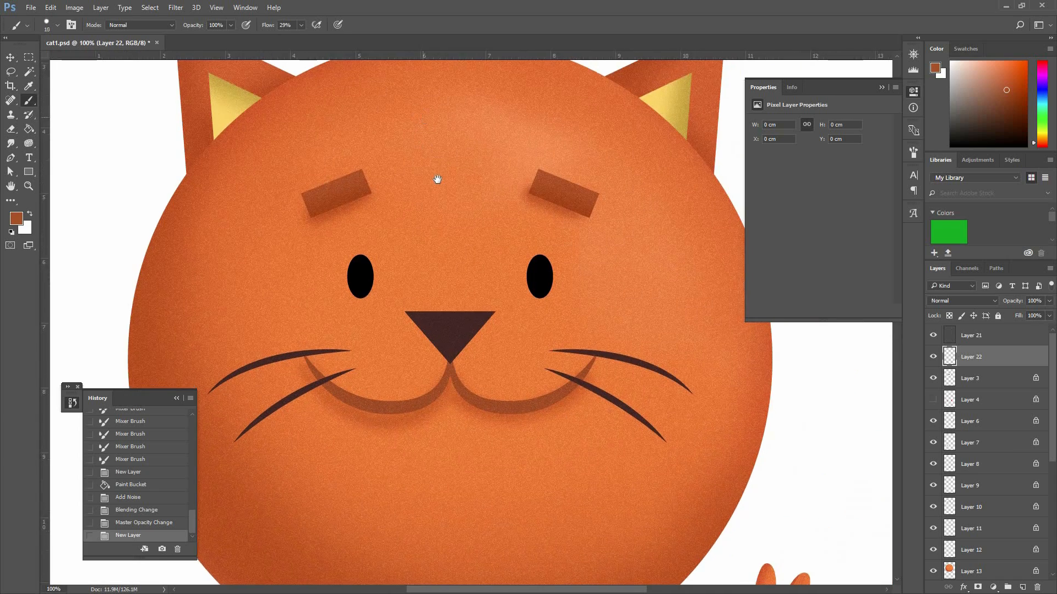
drag(437, 179, 450, 240)
mouse_move(426, 144)
mouse_down()
mouse_move(392, 190)
mouse_move(485, 175)
mouse_up()
key(bracketright)
key(bracketright)
key(bracketright)
key(ctrl+z)
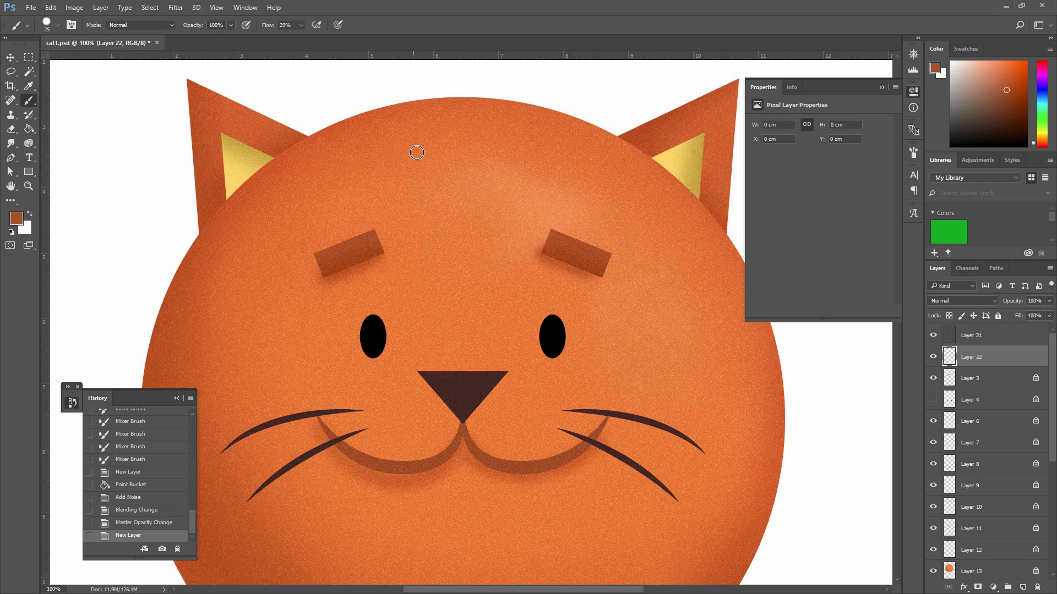
- Paint small zigzag fur marks in reddish brown across the cat's forehead, cheeks and chin with the 25 px round brush
mouse_move(426, 142)
mouse_down()
mouse_move(452, 205)
mouse_move(504, 190)
mouse_up()
mouse_move(589, 209)
mouse_down()
mouse_move(544, 144)
mouse_move(590, 123)
mouse_up()
drag(618, 270, 645, 258)
drag(431, 324, 600, 180)
mouse_move(302, 191)
mouse_down()
mouse_move(331, 205)
mouse_move(394, 149)
mouse_up()
mouse_move(393, 357)
mouse_down()
mouse_move(414, 363)
mouse_move(407, 380)
mouse_move(444, 424)
mouse_move(463, 406)
mouse_up()
drag(488, 360, 507, 391)
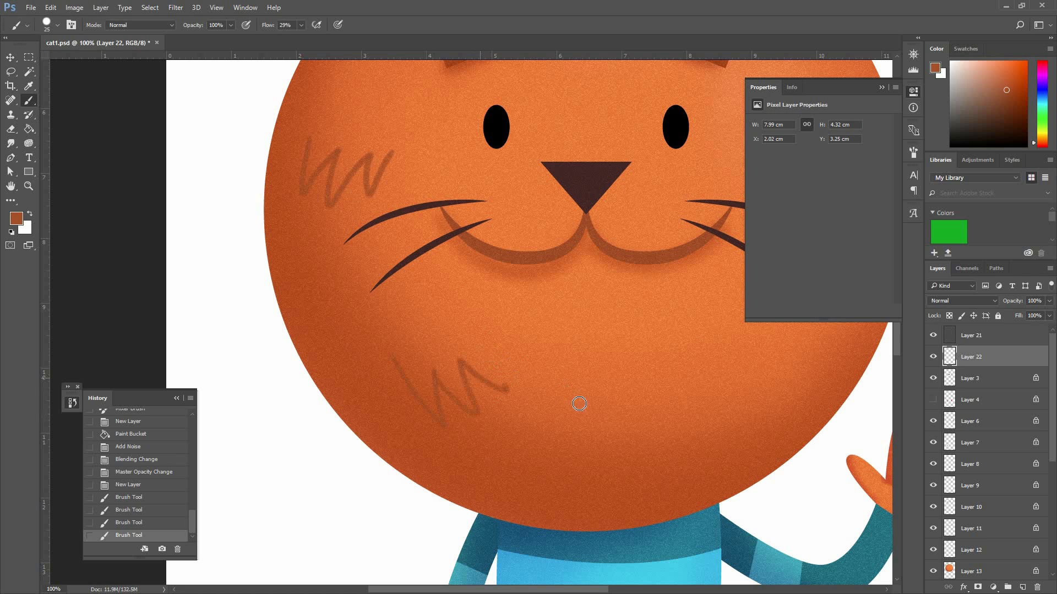
mouse_move(605, 406)
mouse_down()
mouse_move(644, 439)
mouse_move(674, 418)
mouse_move(684, 371)
mouse_move(613, 421)
mouse_move(669, 435)
mouse_move(687, 380)
mouse_up()
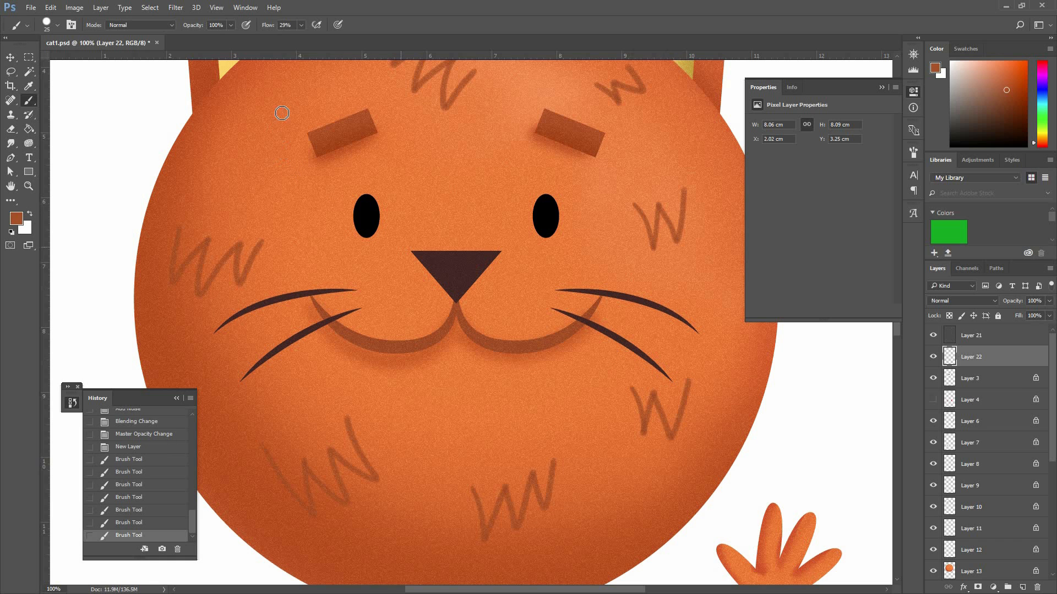
mouse_move(231, 95)
mouse_down()
mouse_move(259, 138)
mouse_move(276, 120)
mouse_up()
key(ctrl+minus)
key(ctrl+minus)
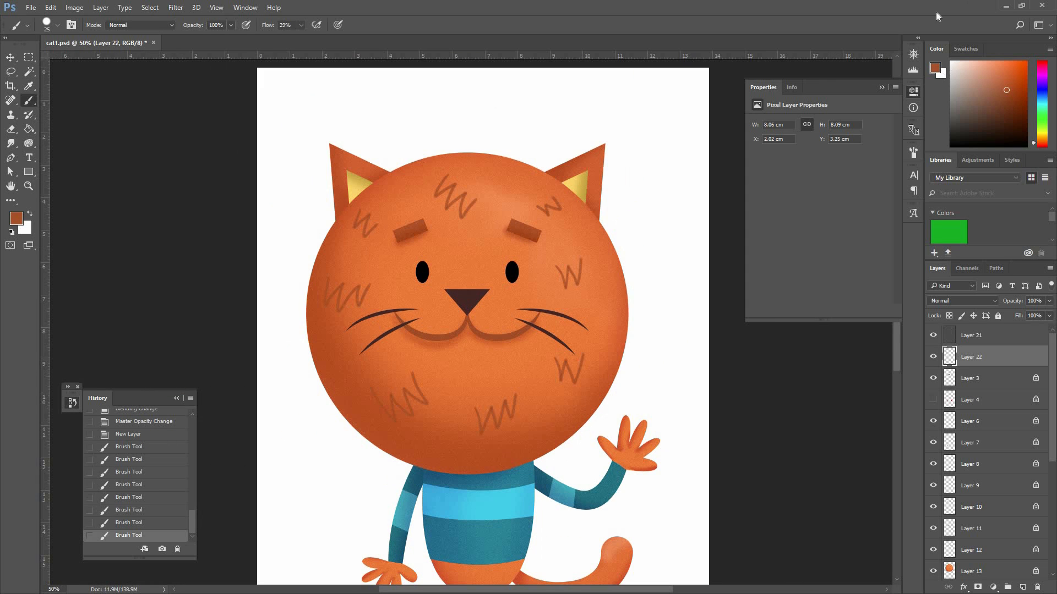
- Set the fur mark layer's blending mode to Multiply and its opacity to 36%, then select the layer directly beneath it
click(960, 301)
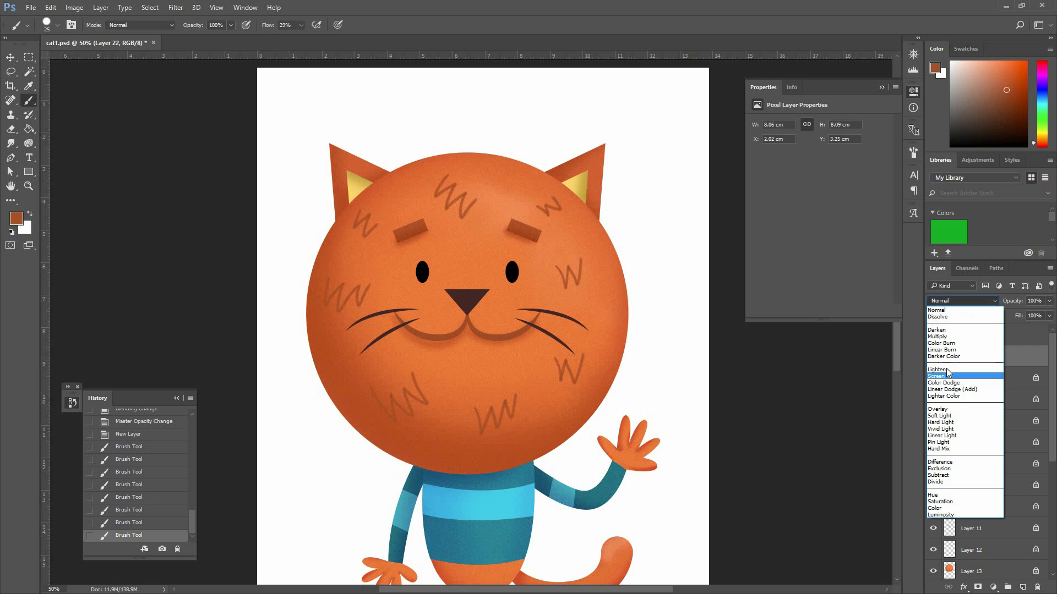
click(946, 335)
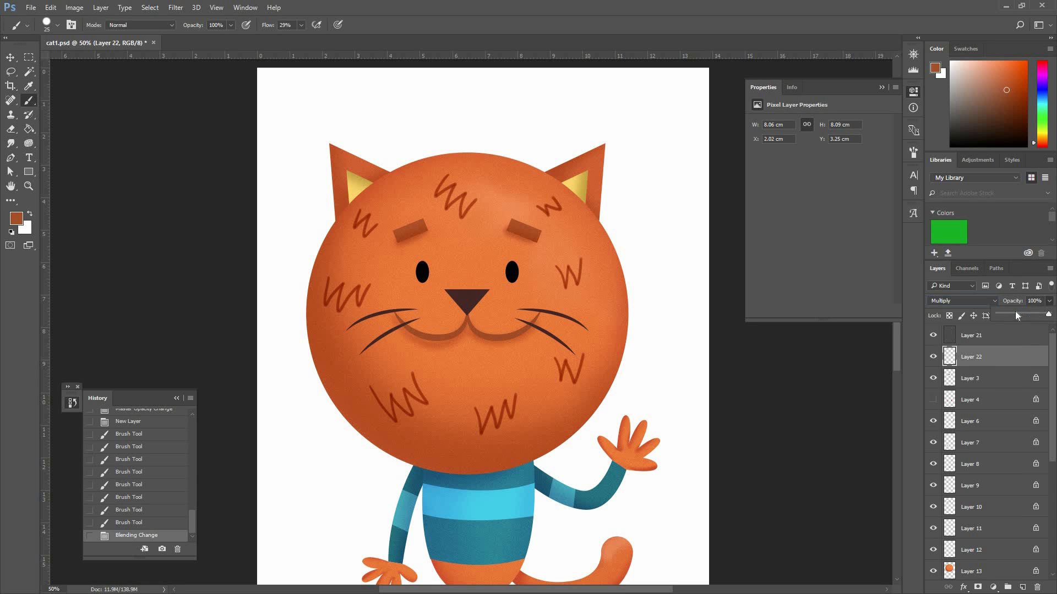
click(1014, 313)
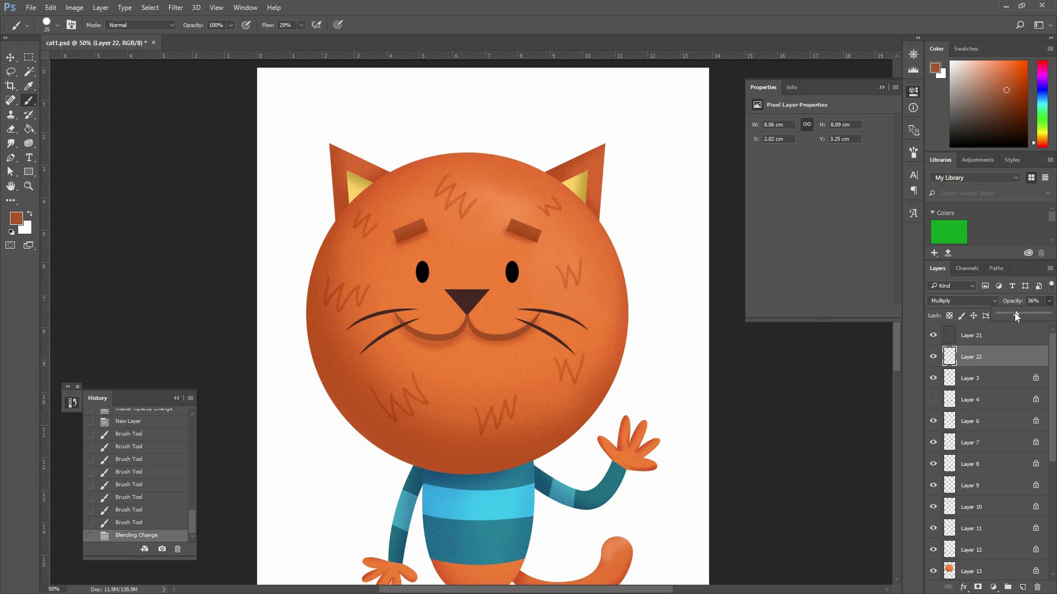
click(983, 372)
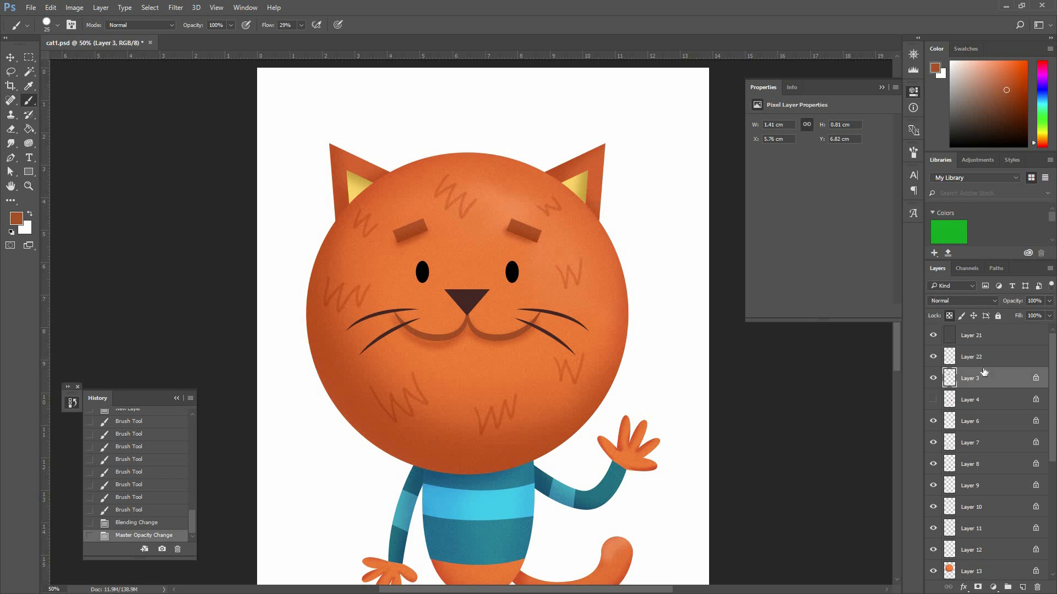
key(ctrl+minus)
key(ctrl+minus)
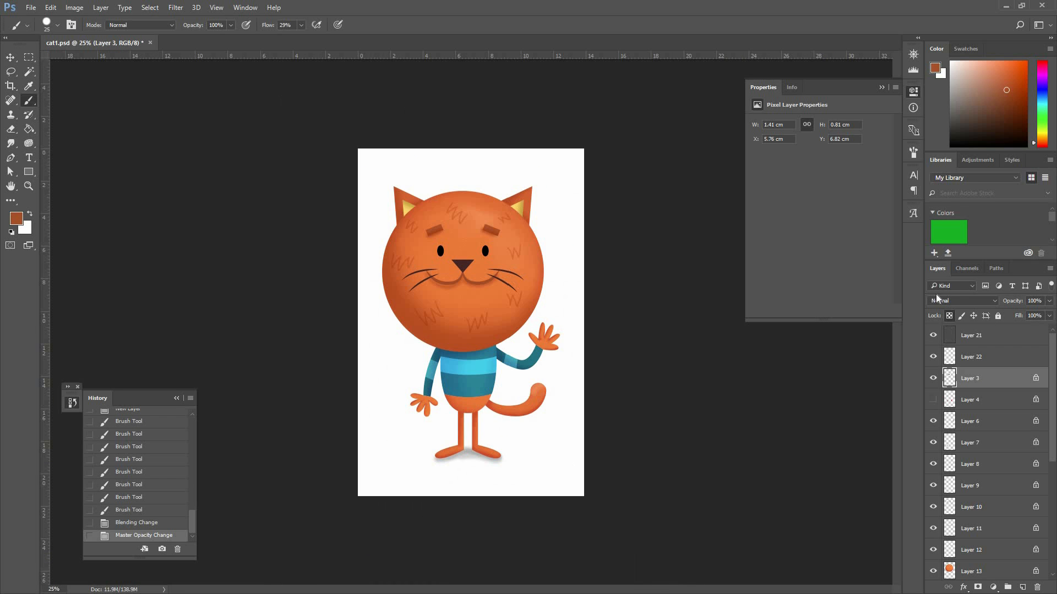